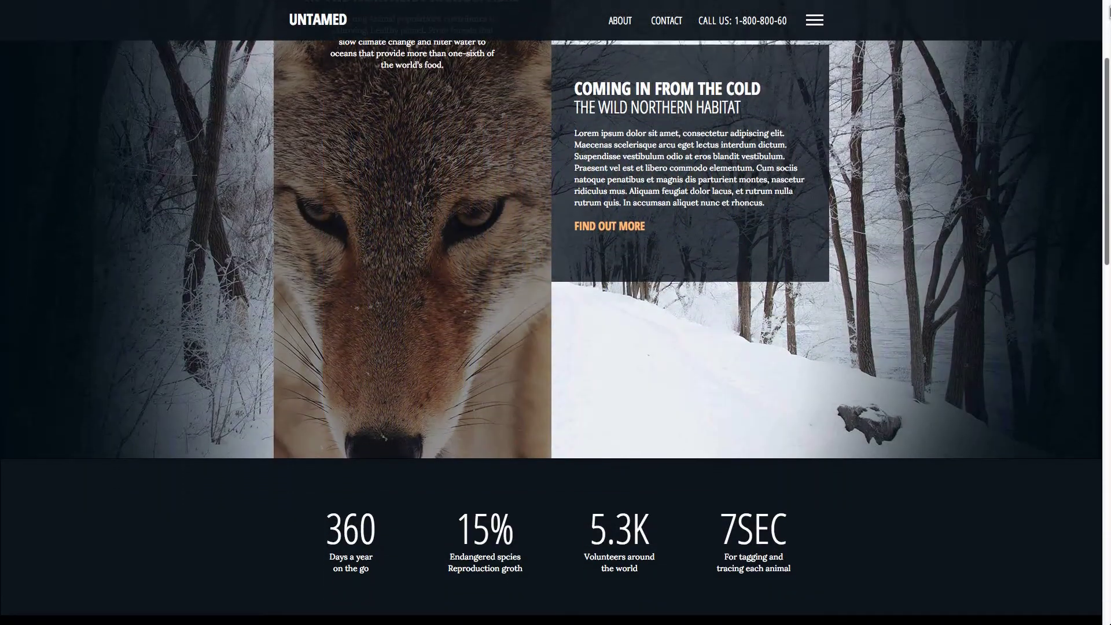
Scroll the live UNTAMED site past the stats strip and animal facts to What We Do.
scroll(1108, 14, down, 4)
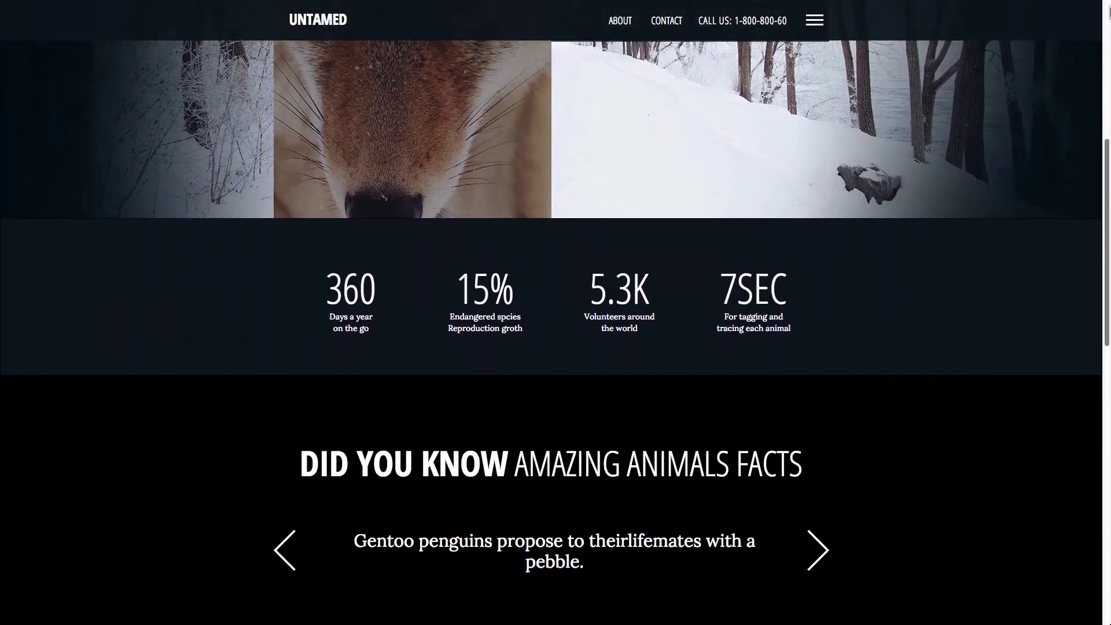
scroll(1108, 14, down, 4)
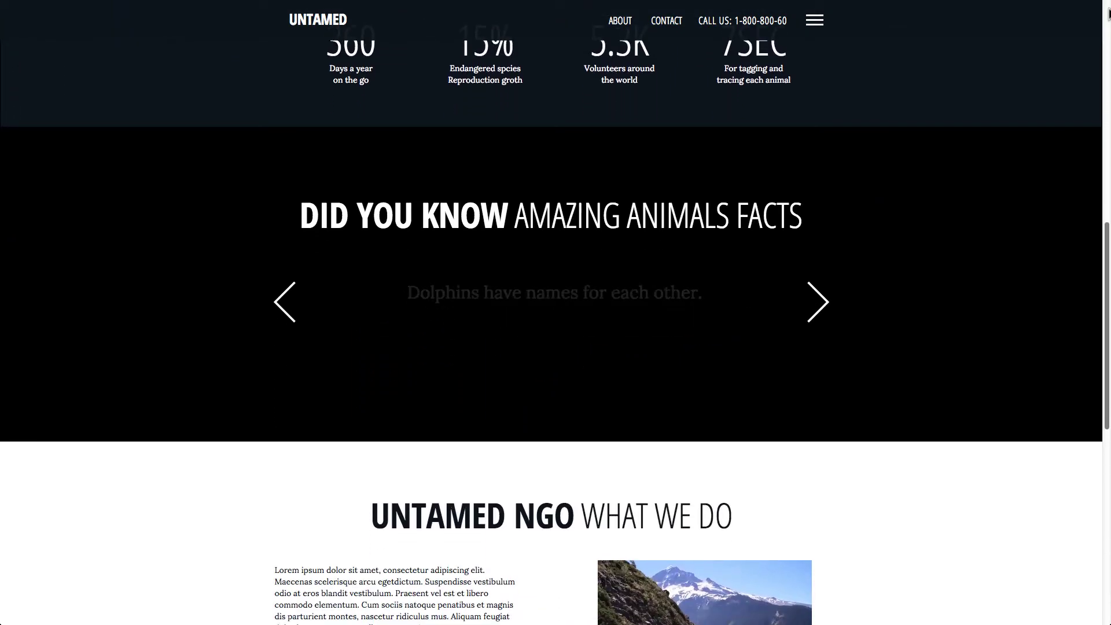
scroll(1108, 14, down, 4)
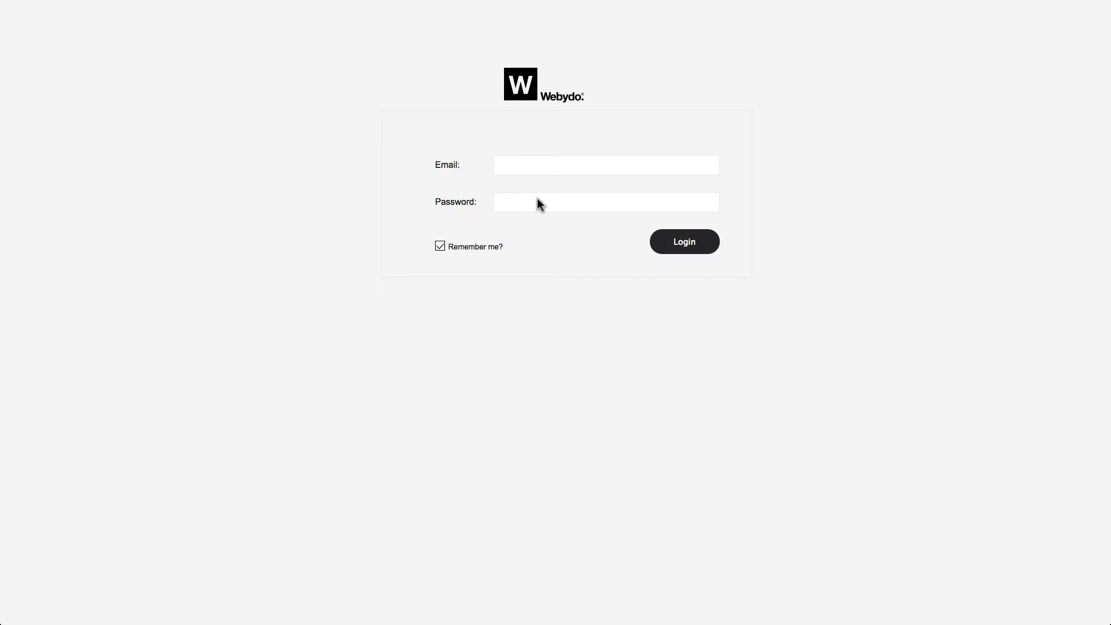
Log in with the account e-mail address and password.
click(595, 167)
key(Tab)
text(a•••••)
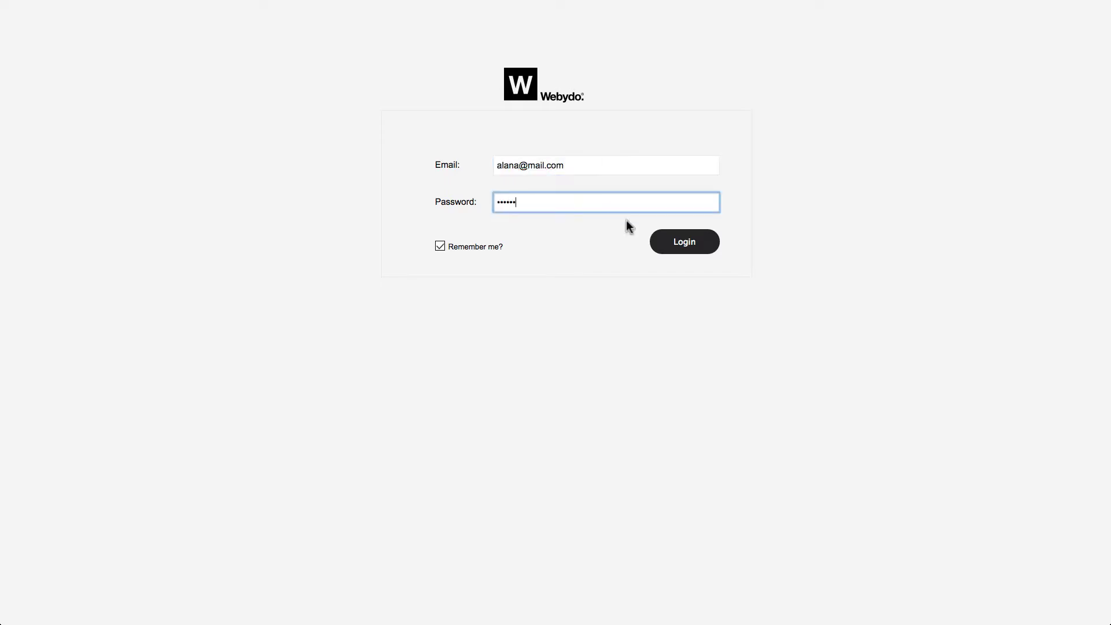
click(686, 243)
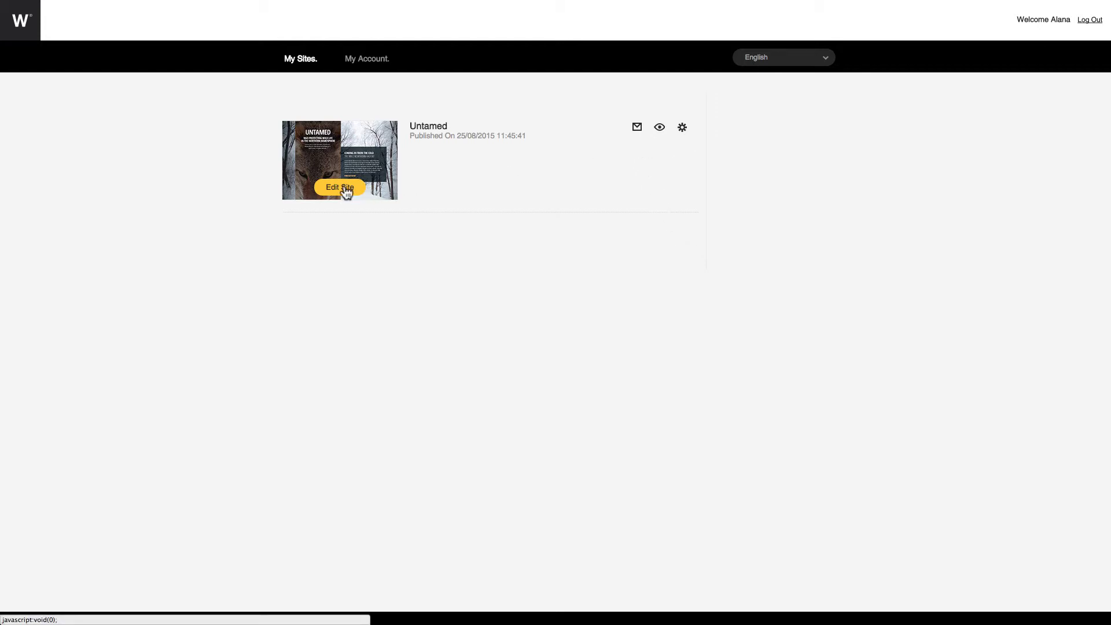
In My Account, open and cancel Change Email and Change Password, then return to My Sites.
click(363, 62)
click(394, 158)
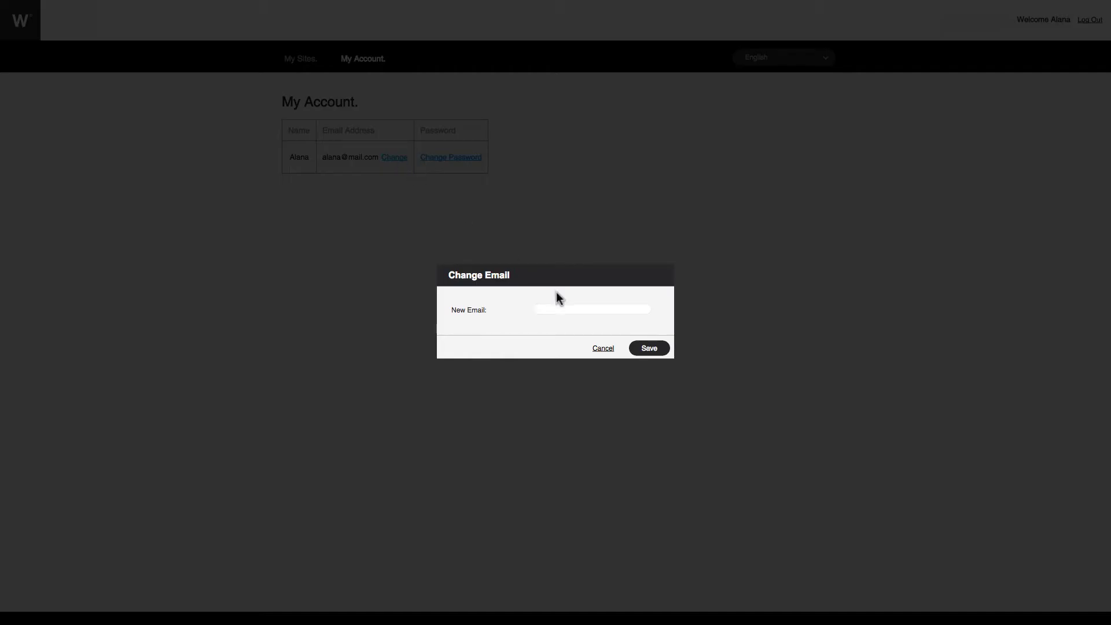
click(570, 307)
key(Escape)
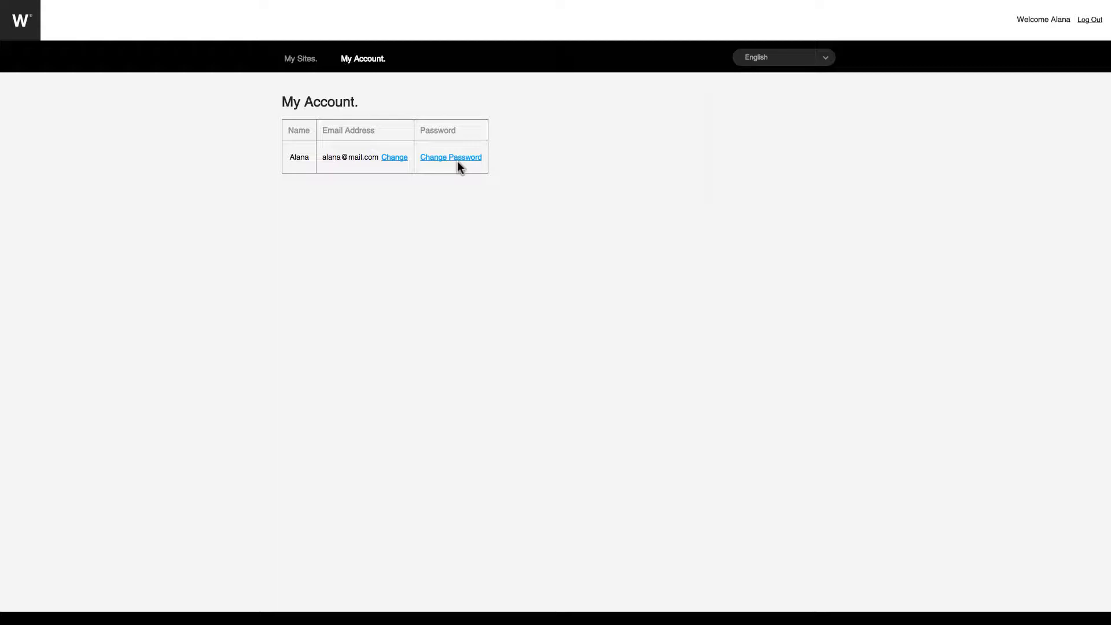
click(458, 158)
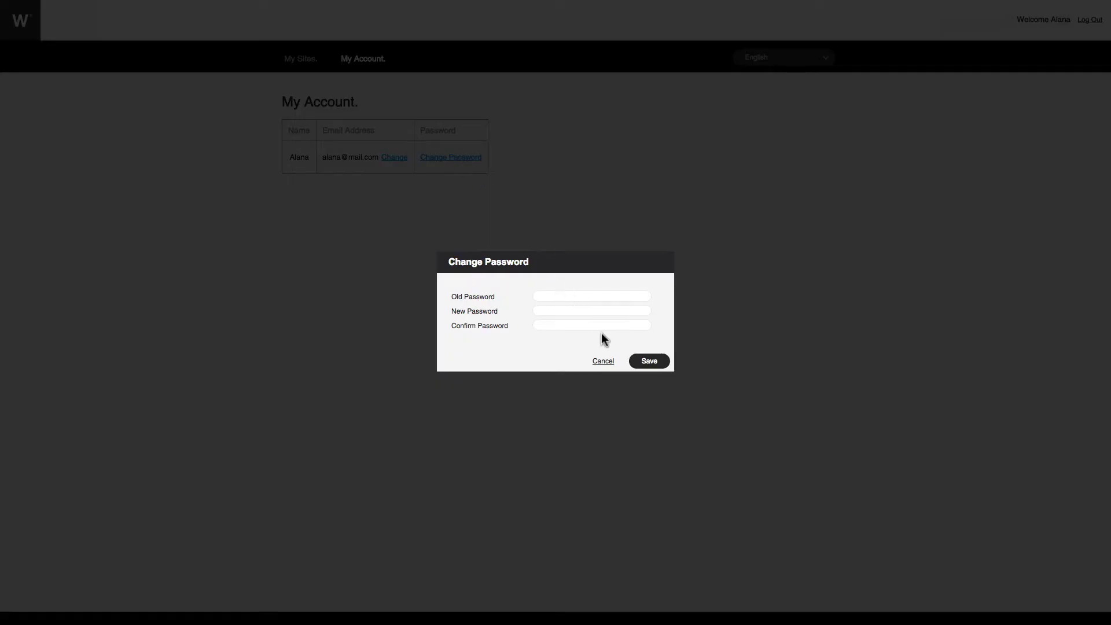
click(603, 361)
click(300, 61)
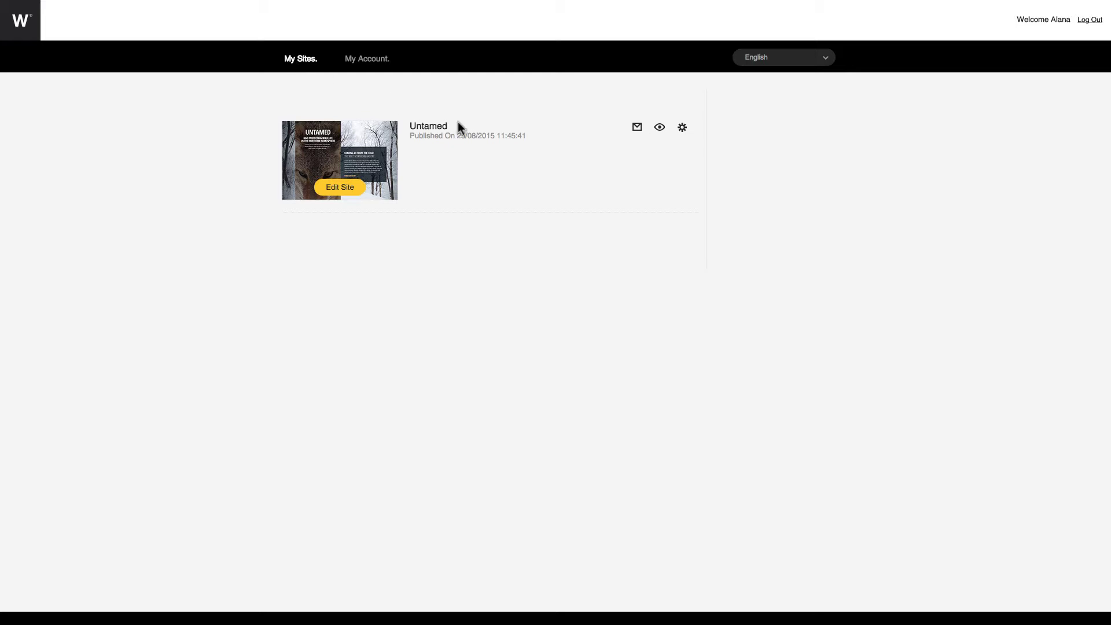
drag(408, 134, 536, 138)
click(536, 139)
click(637, 127)
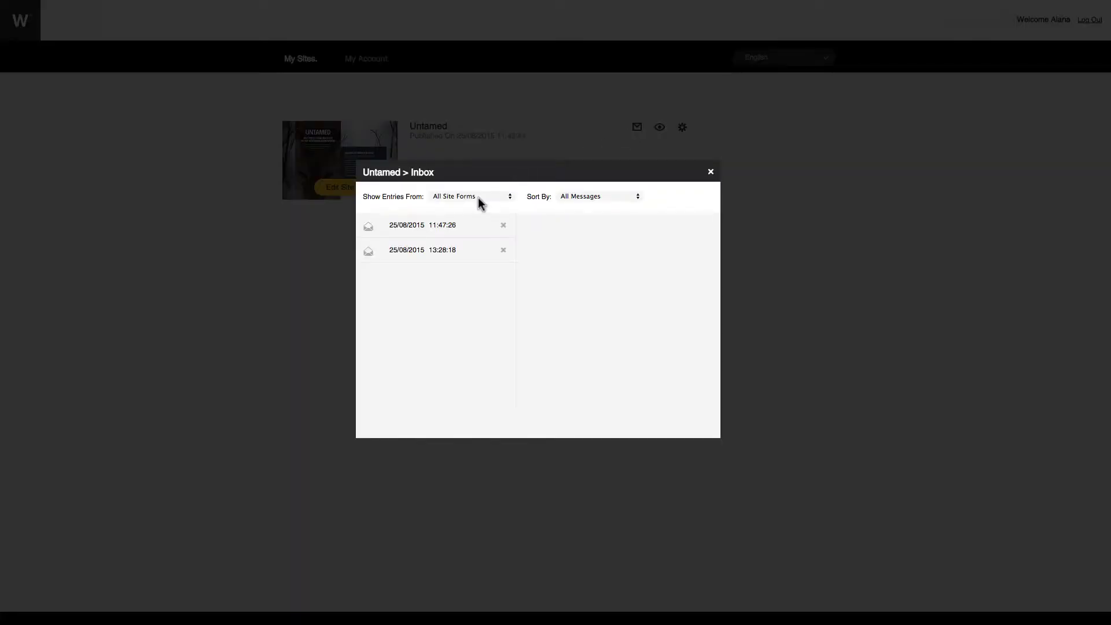
click(446, 226)
click(438, 251)
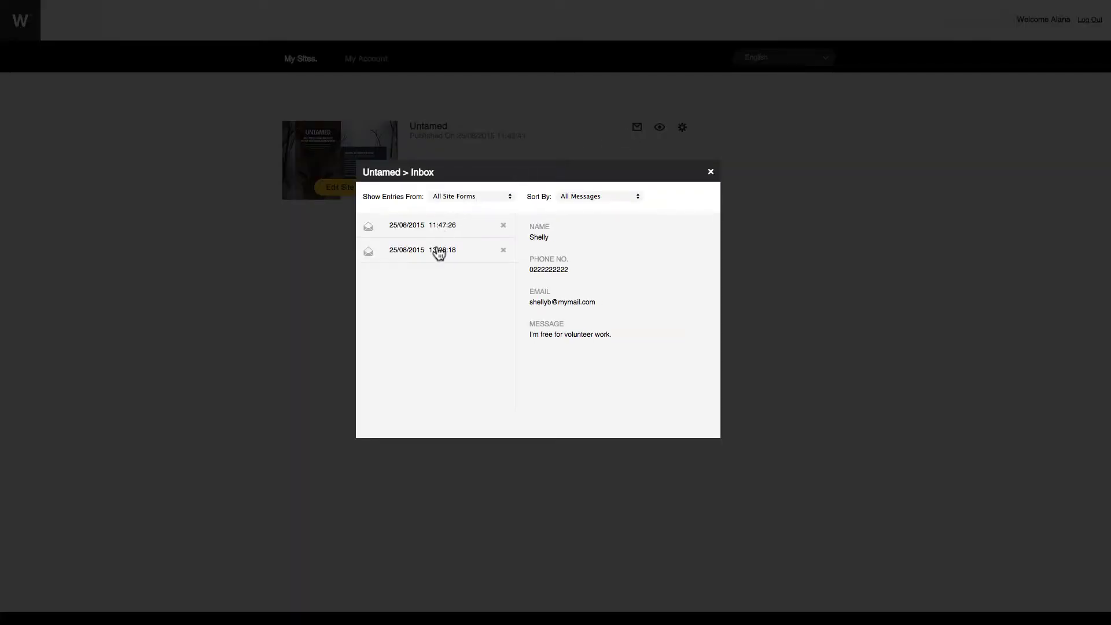
click(710, 171)
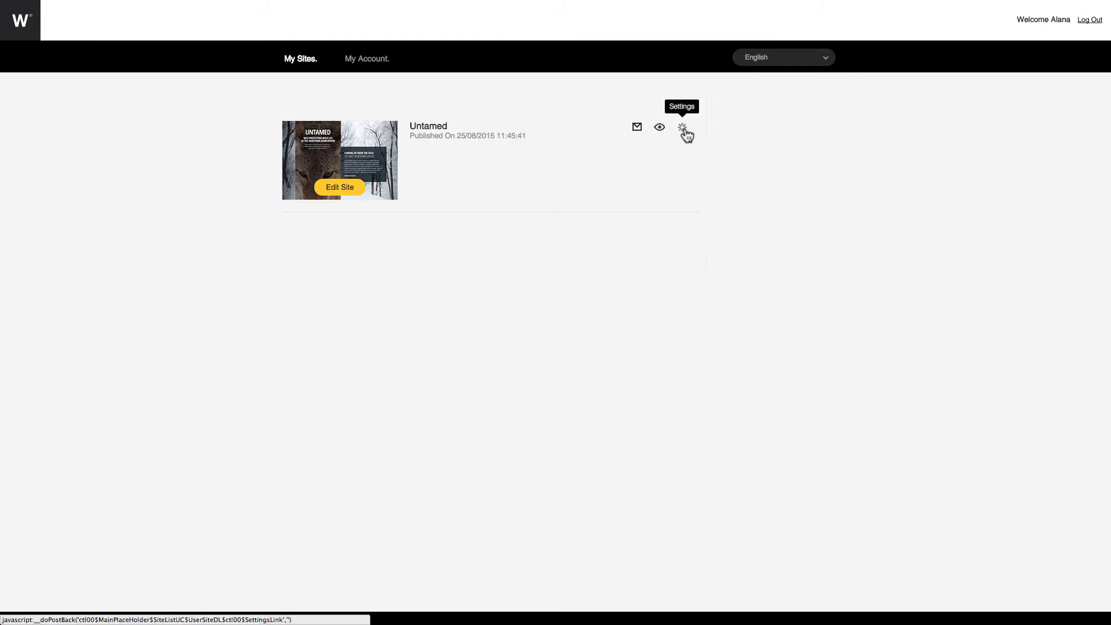
click(685, 131)
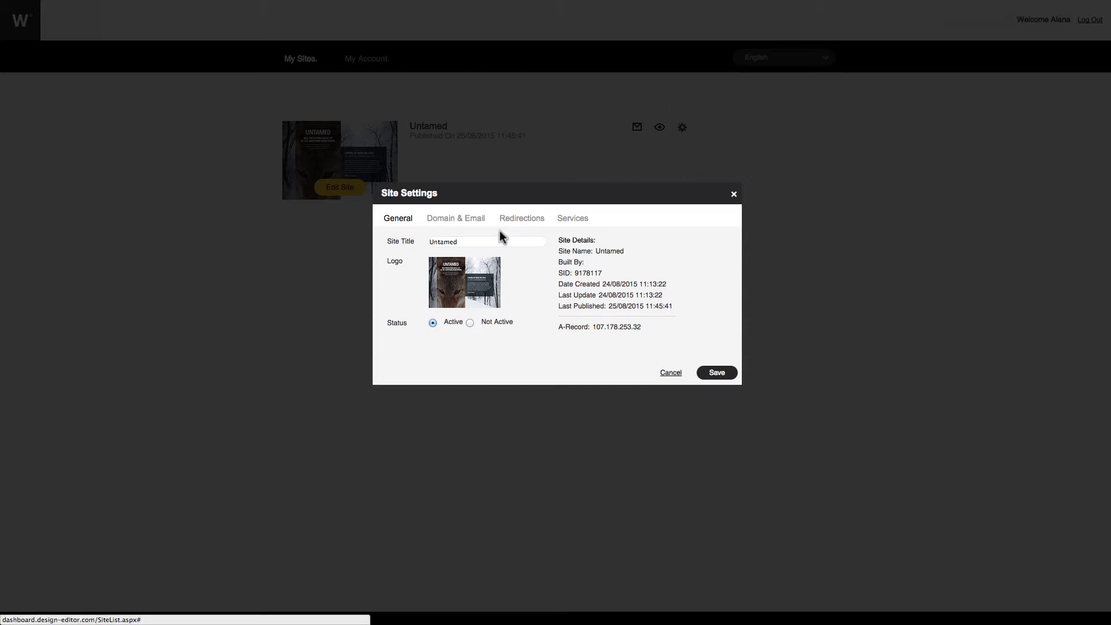
click(484, 242)
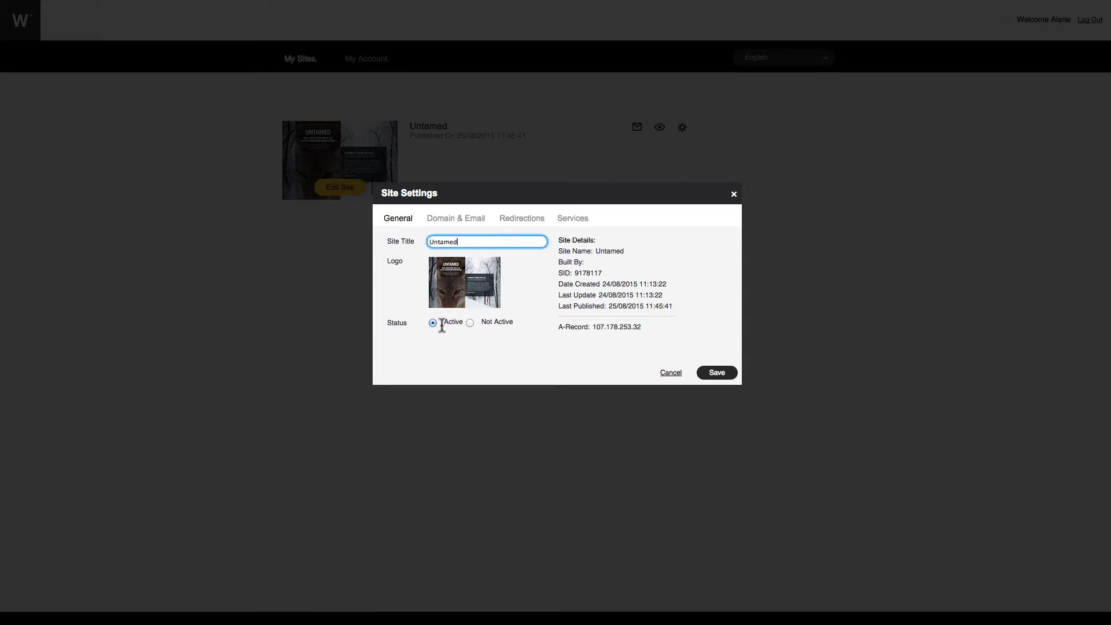
click(463, 223)
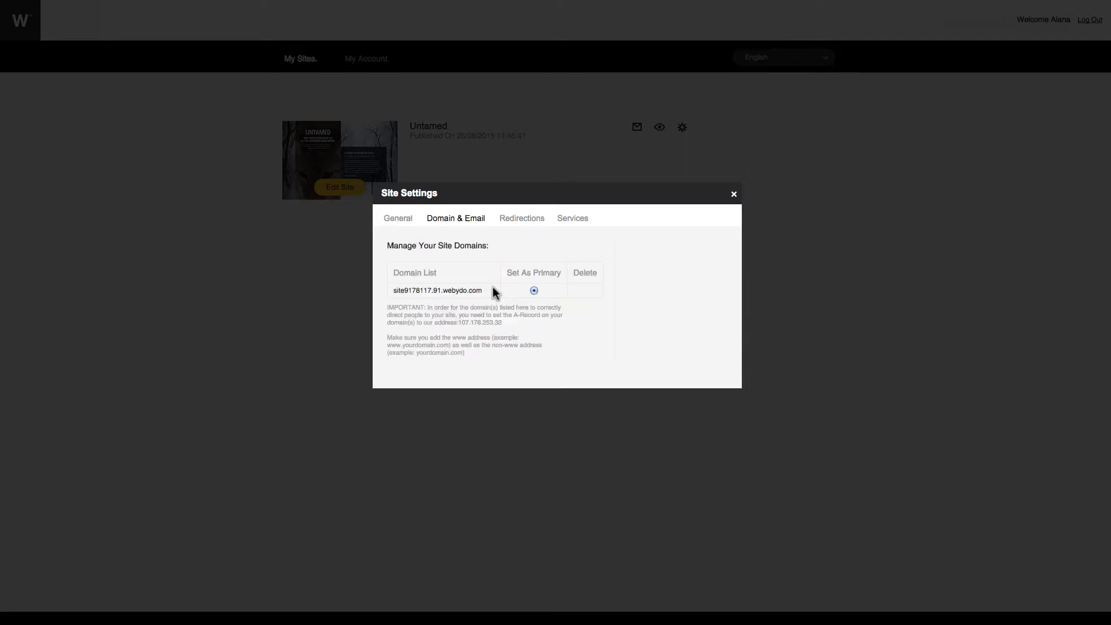
click(512, 223)
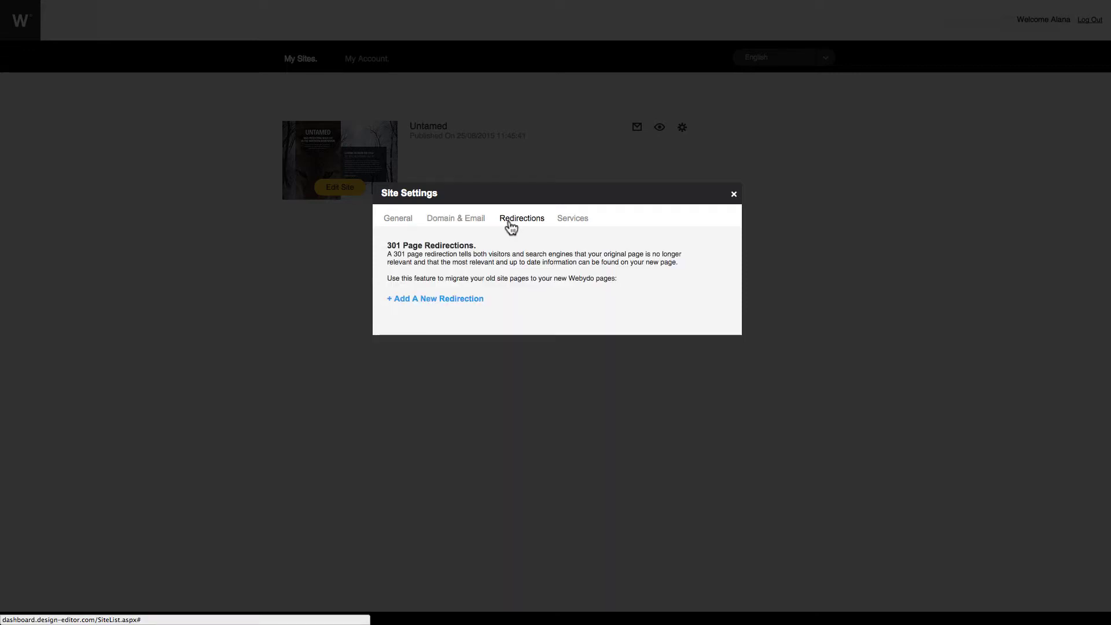
click(480, 299)
click(450, 334)
click(494, 337)
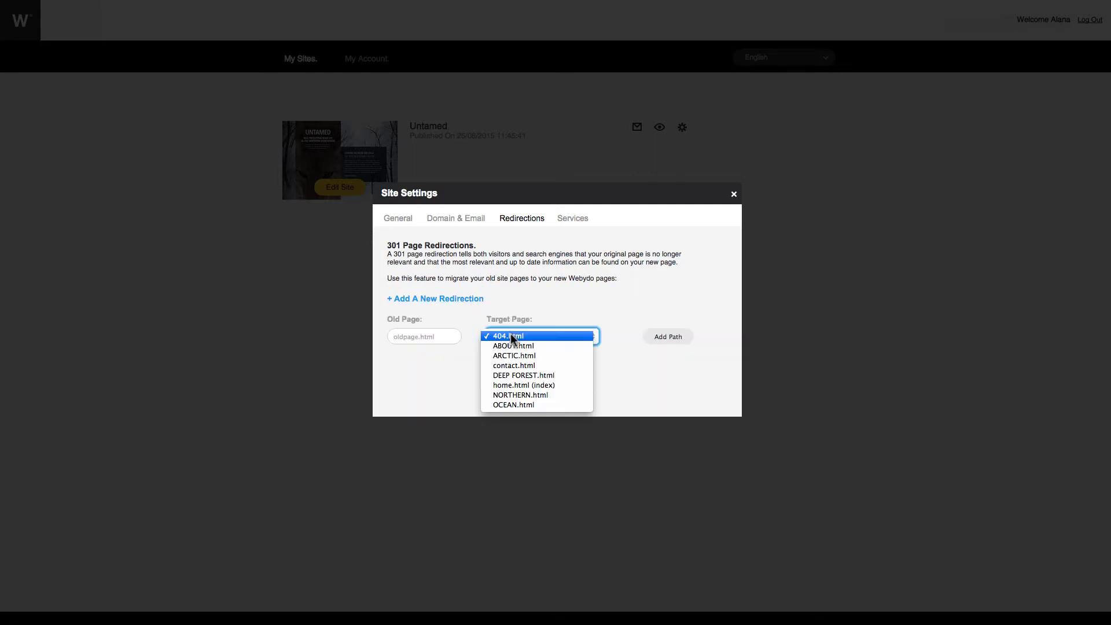
click(602, 409)
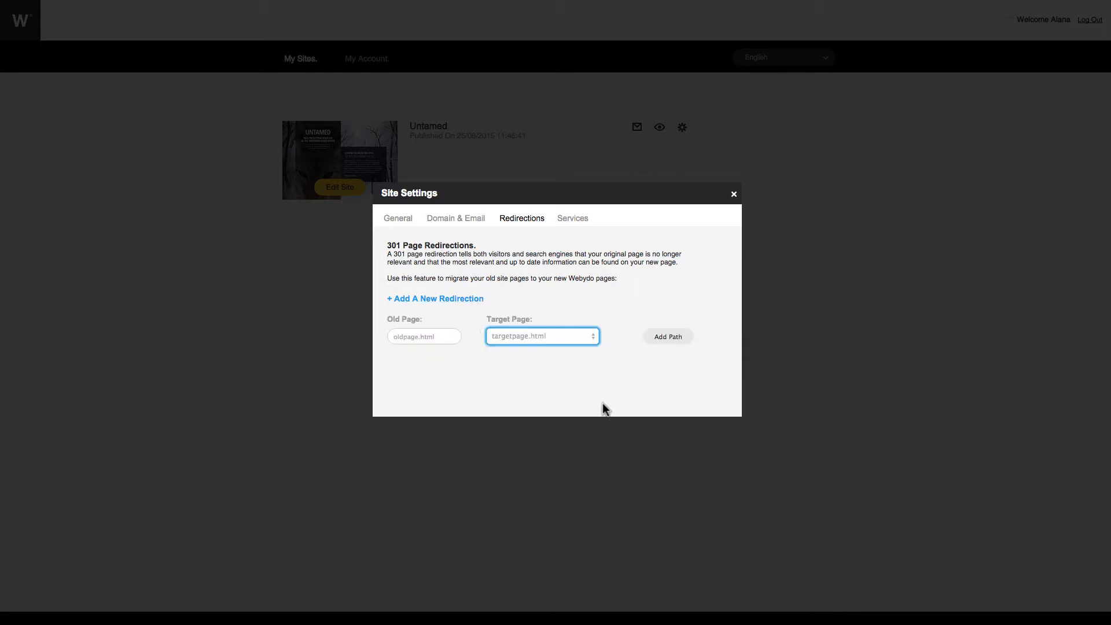
click(564, 226)
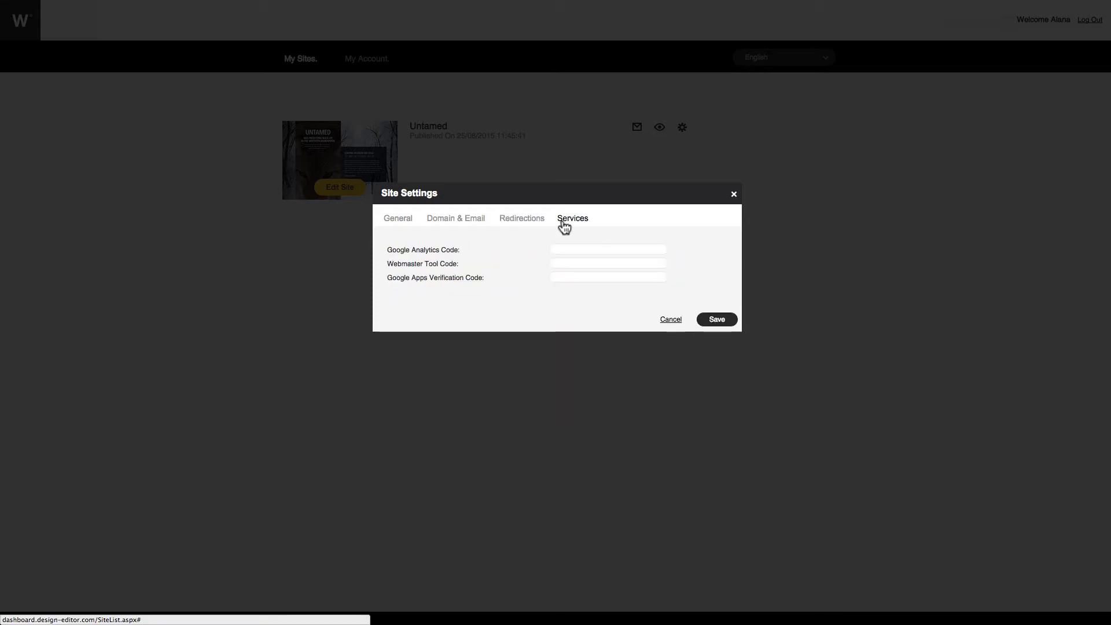
click(569, 248)
click(569, 262)
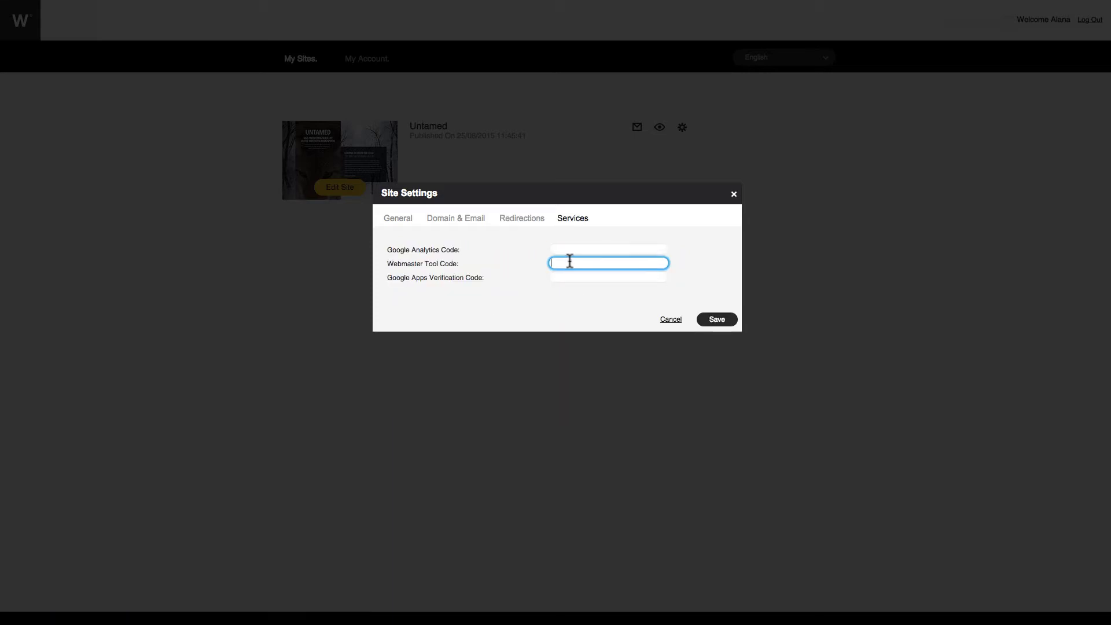
click(572, 276)
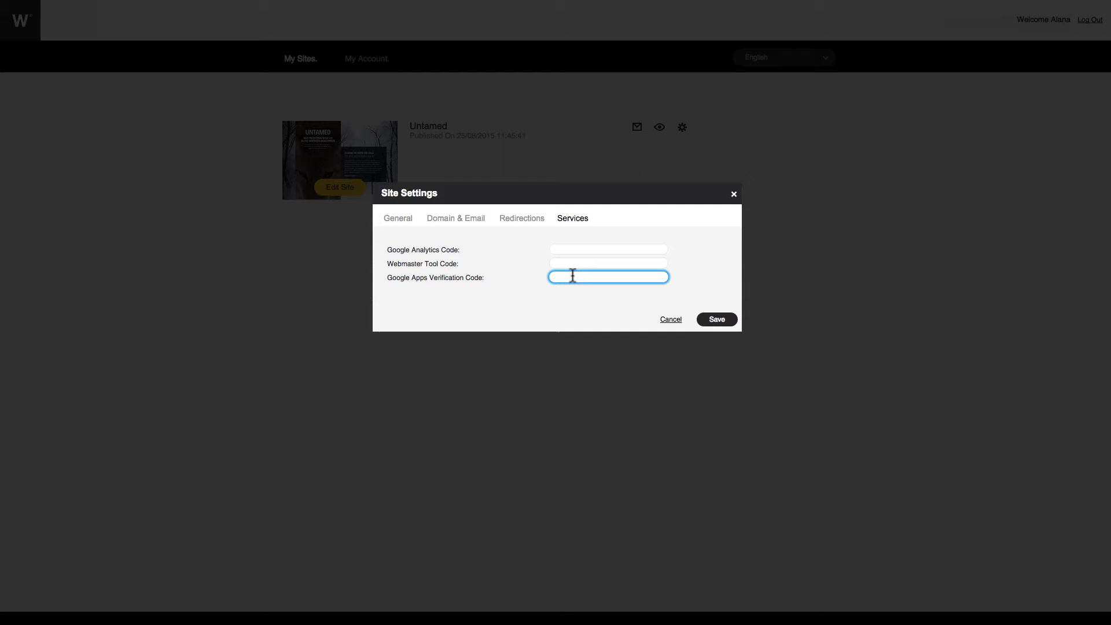
click(733, 194)
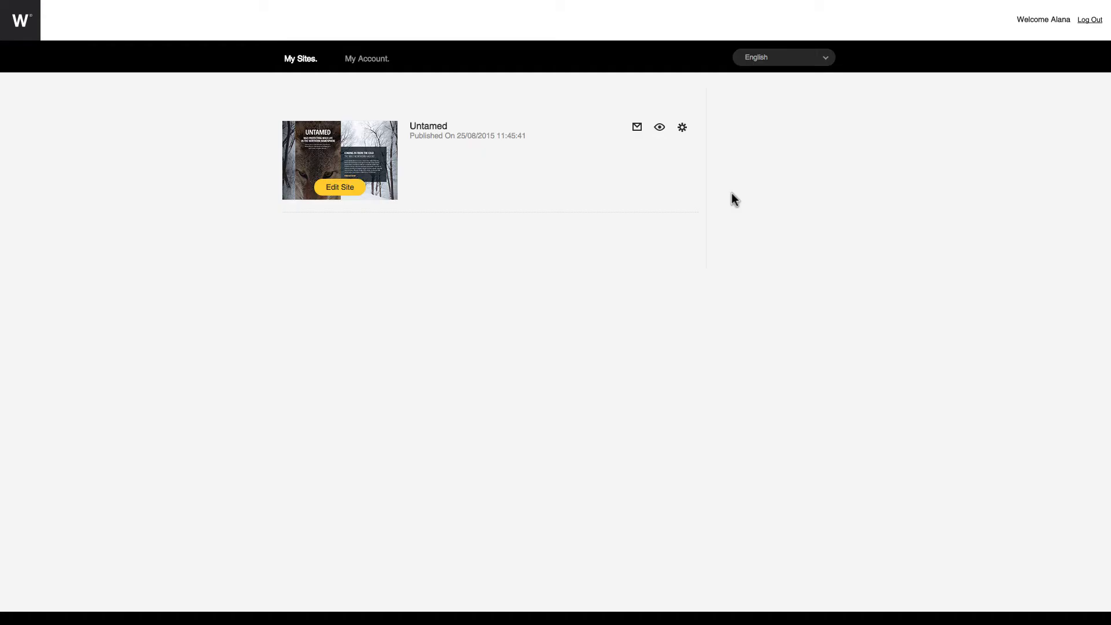
Open the Untamed site in the editor and select the bear hero image to view its settings.
click(336, 188)
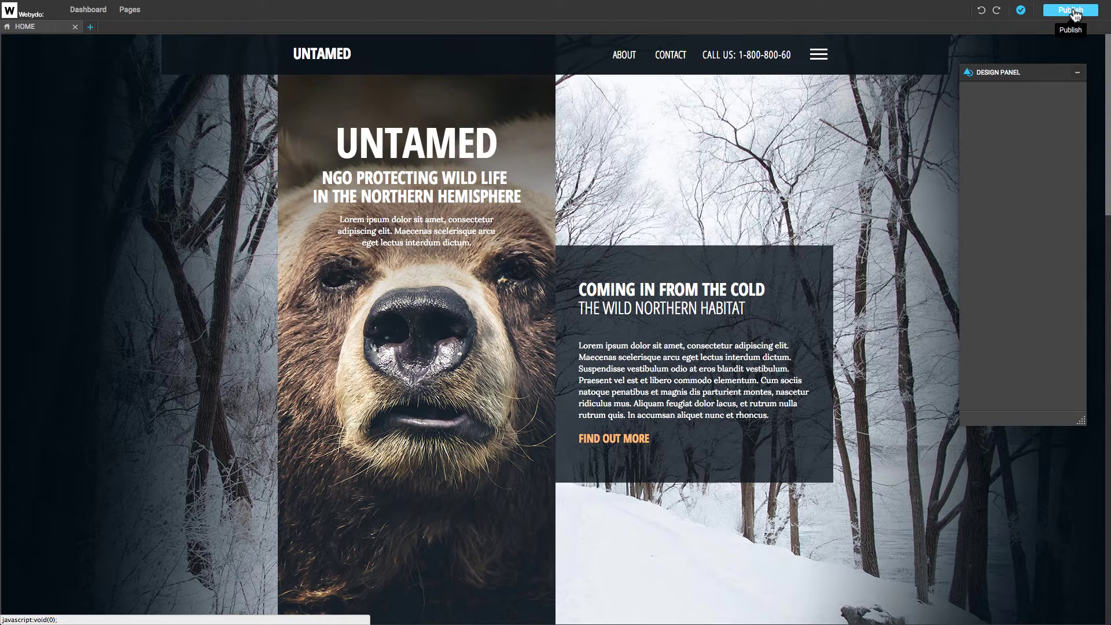
drag(1109, 52, 1110, 51)
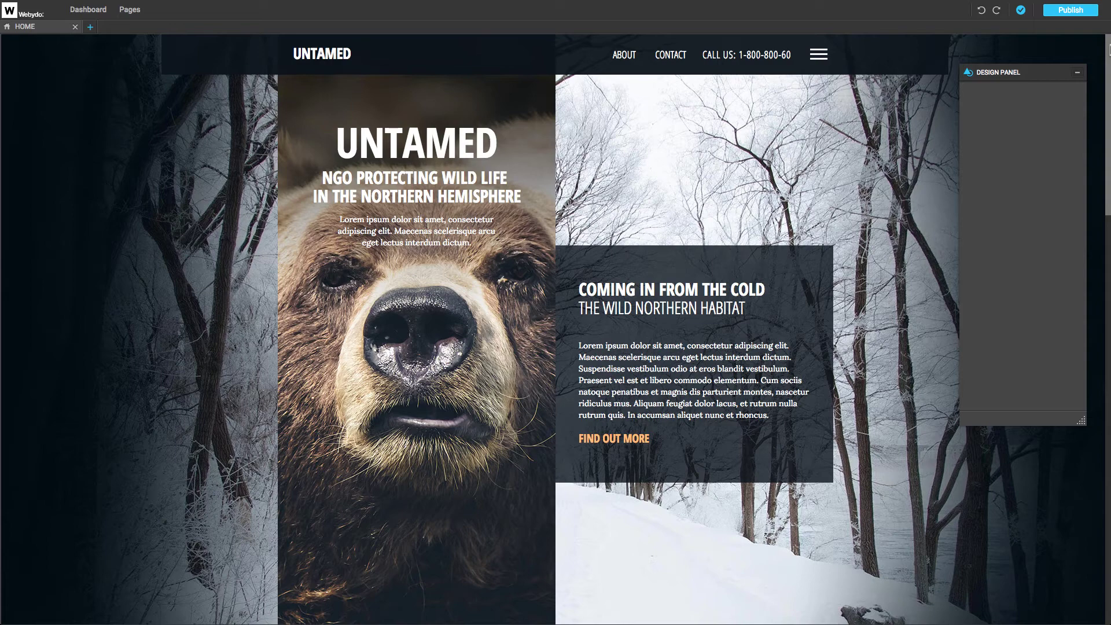
click(424, 310)
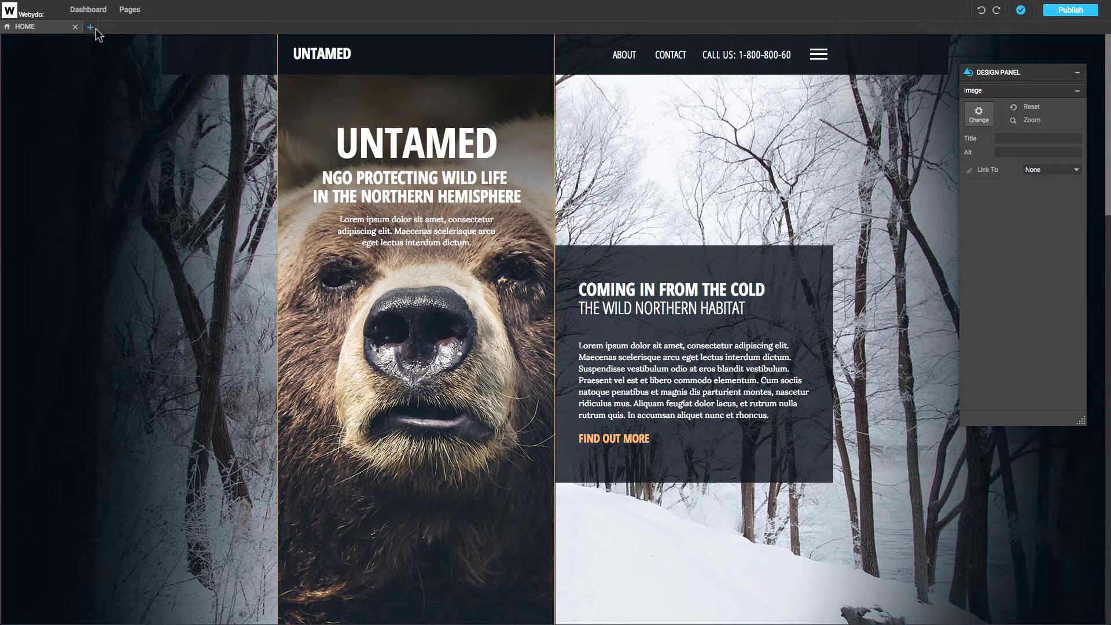
Open the ARCTIC HABITAT page from the Pages & Navigation list.
click(129, 10)
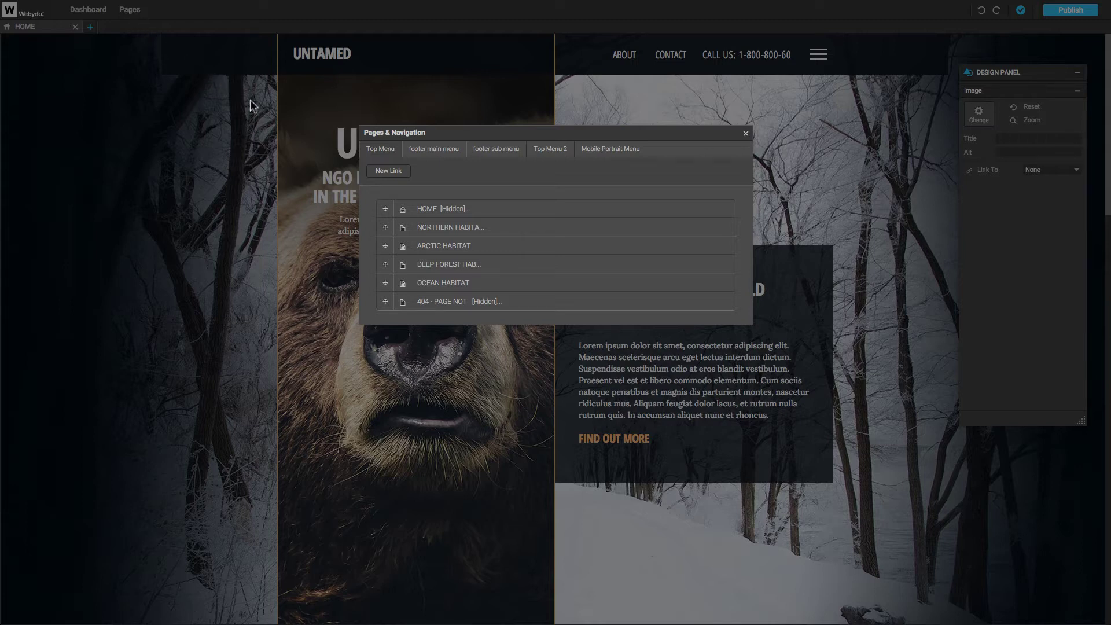
mouse_move(460, 246)
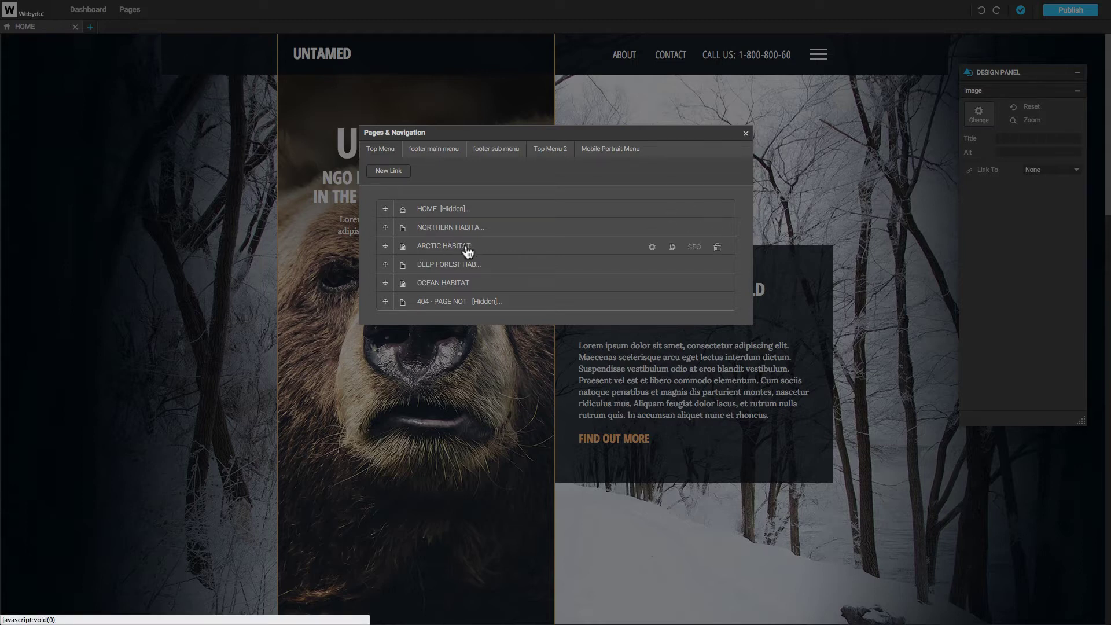
click(466, 247)
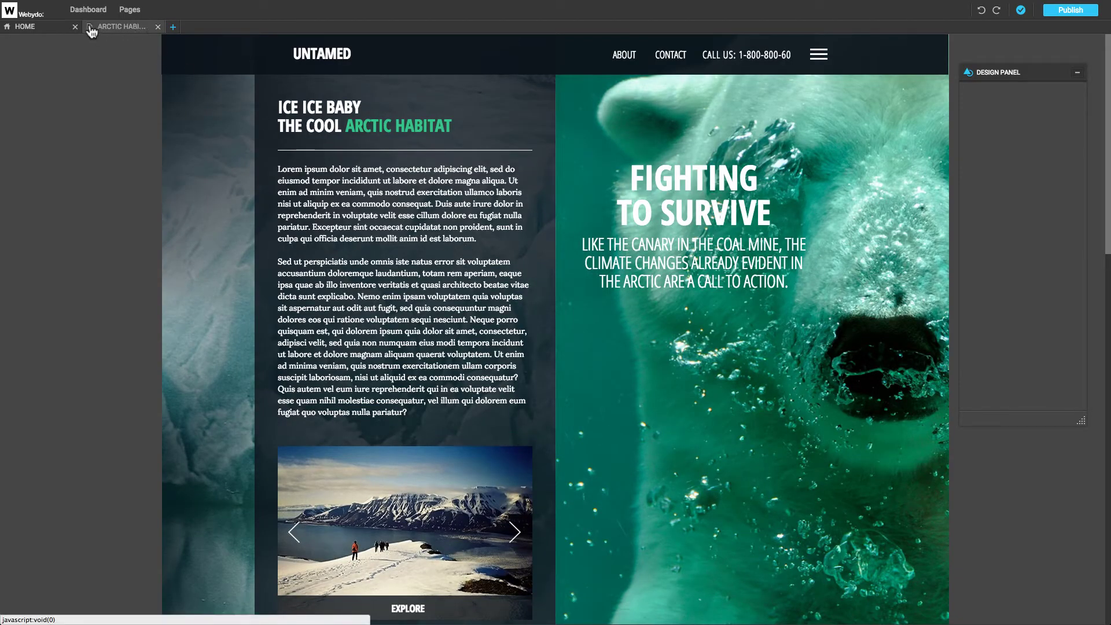
Switch back to HOME and drag NORTHERN HABITAT lower in the top menu order.
click(53, 26)
click(126, 16)
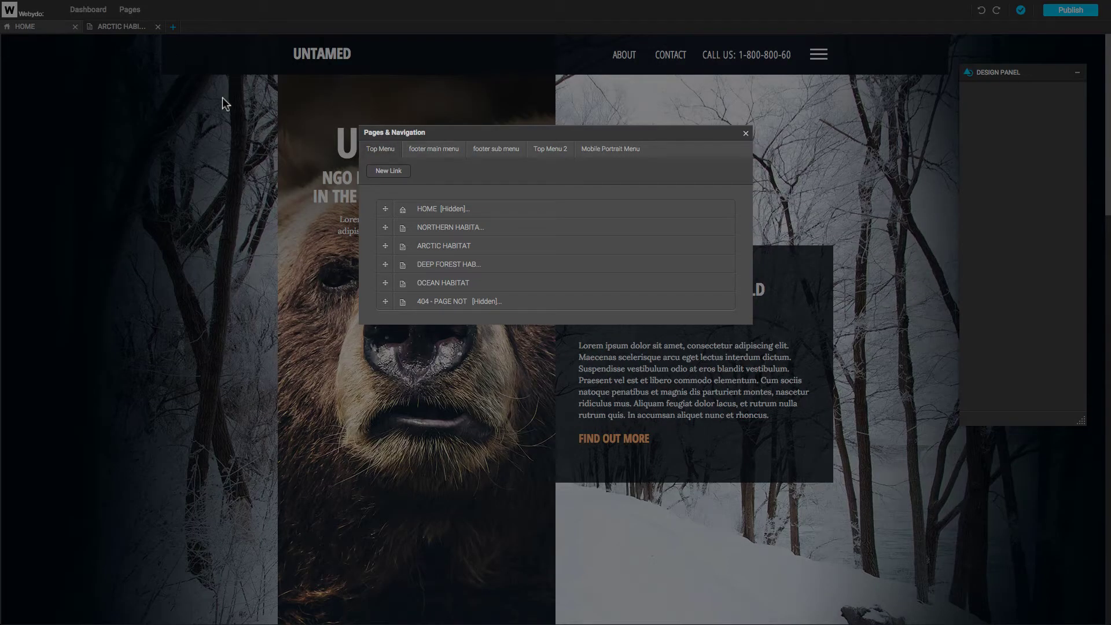
drag(386, 226, 387, 264)
Review the HOME page's title, URL and menu name, then duplicate the NORTHERN HABITAT page.
click(671, 210)
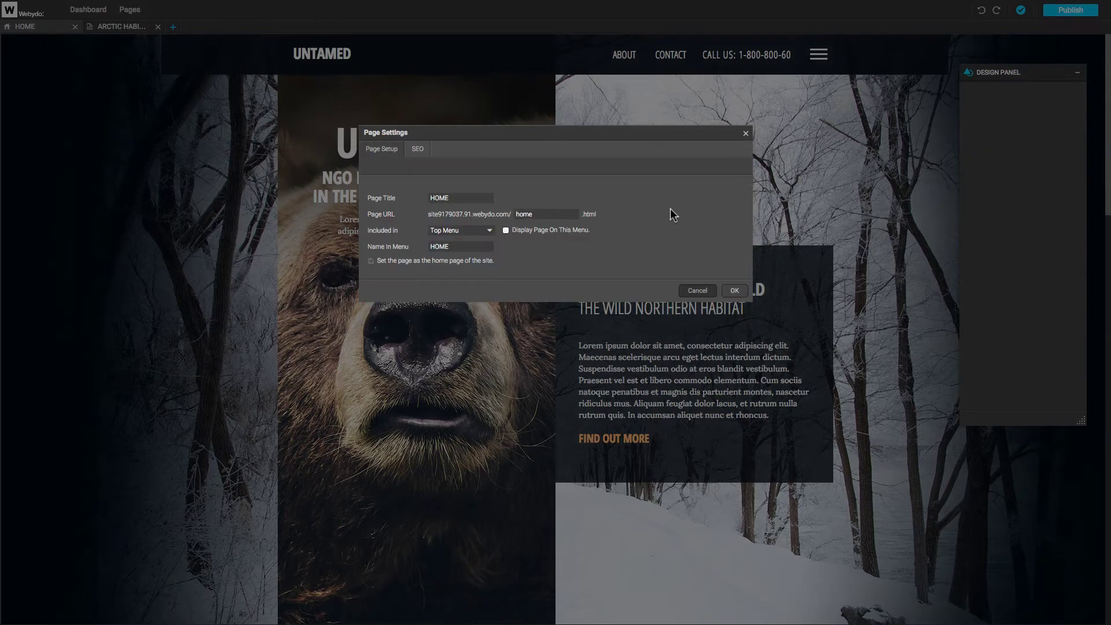
click(480, 197)
click(538, 215)
click(482, 245)
click(684, 290)
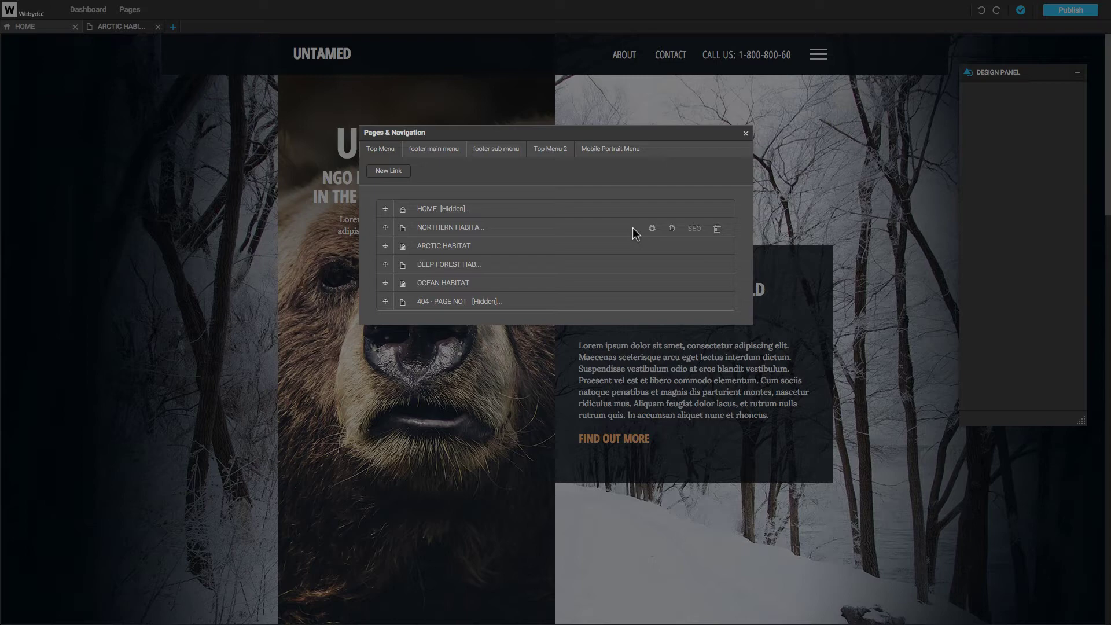
click(671, 229)
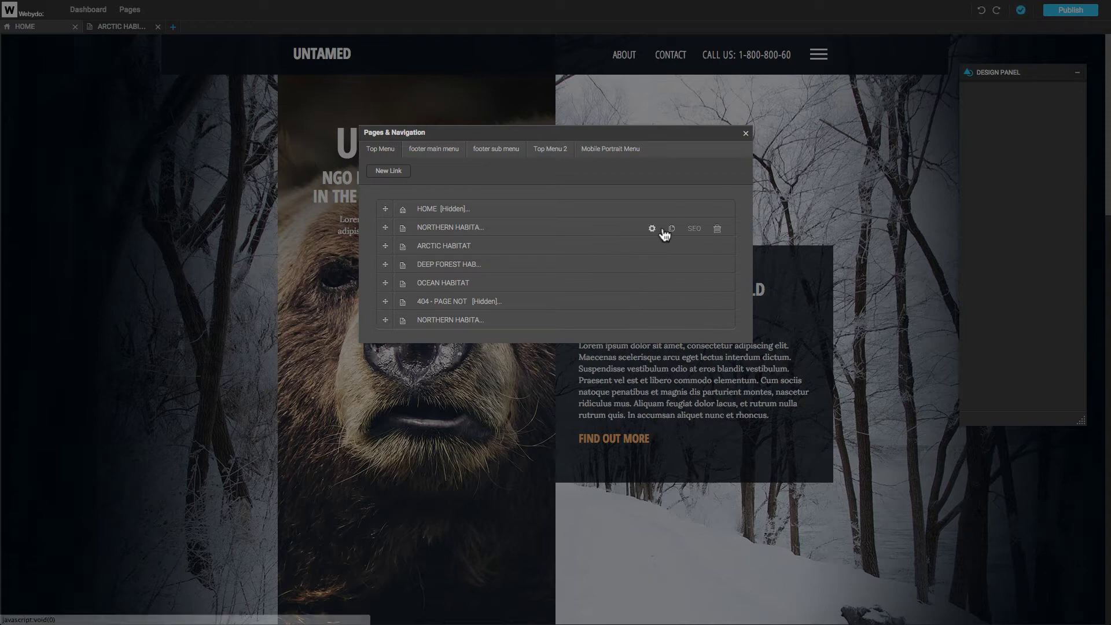
Inspect SEO description, keywords and advanced options without saving, then delete the duplicate NORTHERN HABITAT page.
click(694, 230)
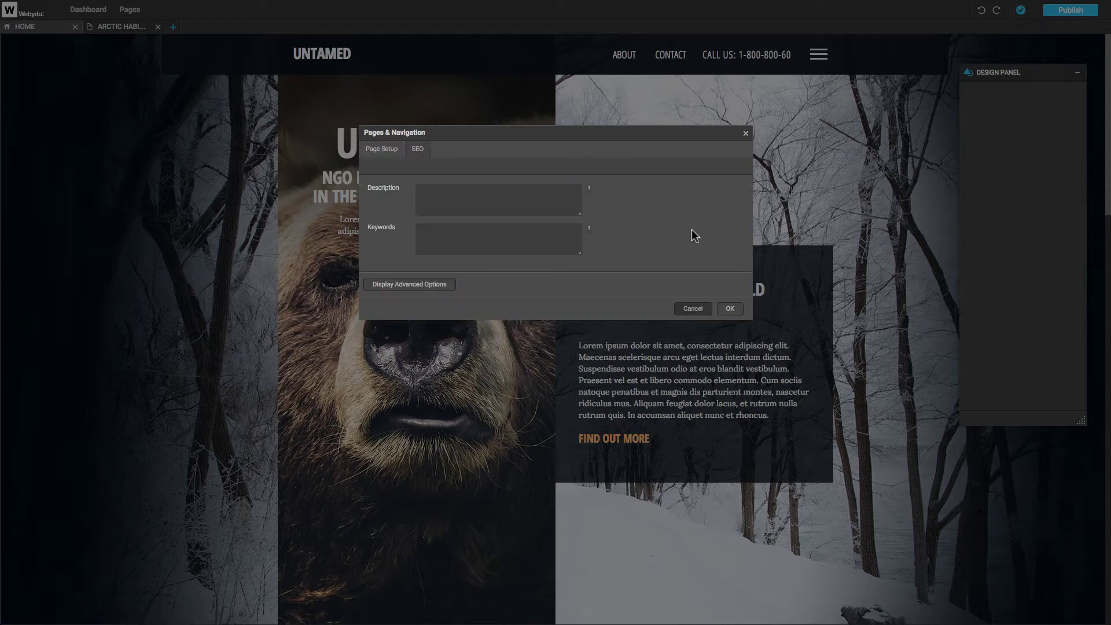
click(539, 202)
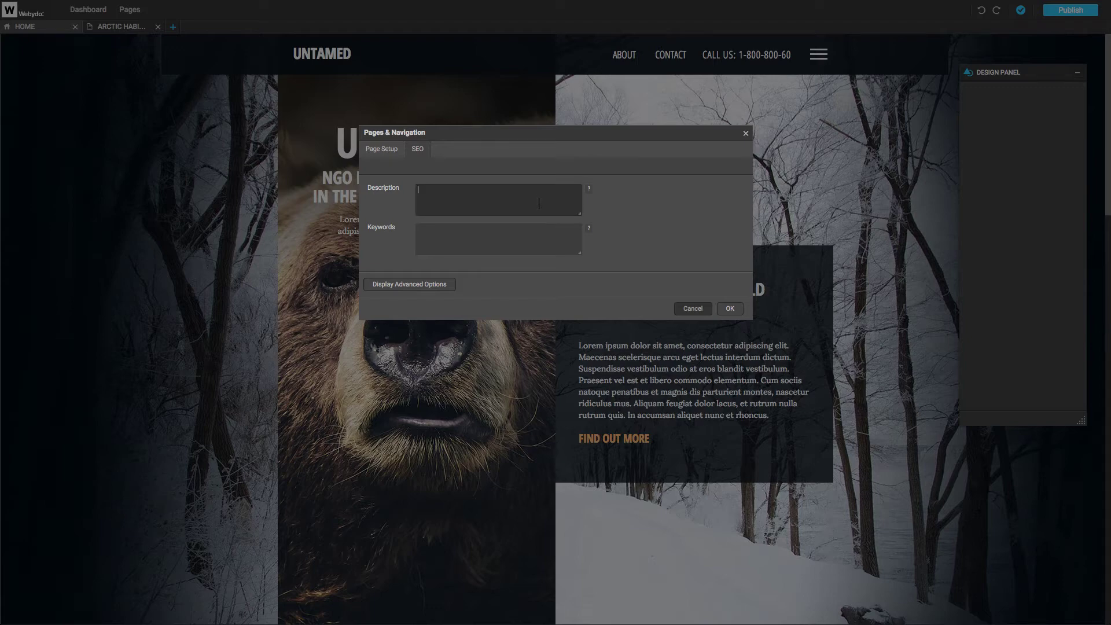
click(537, 236)
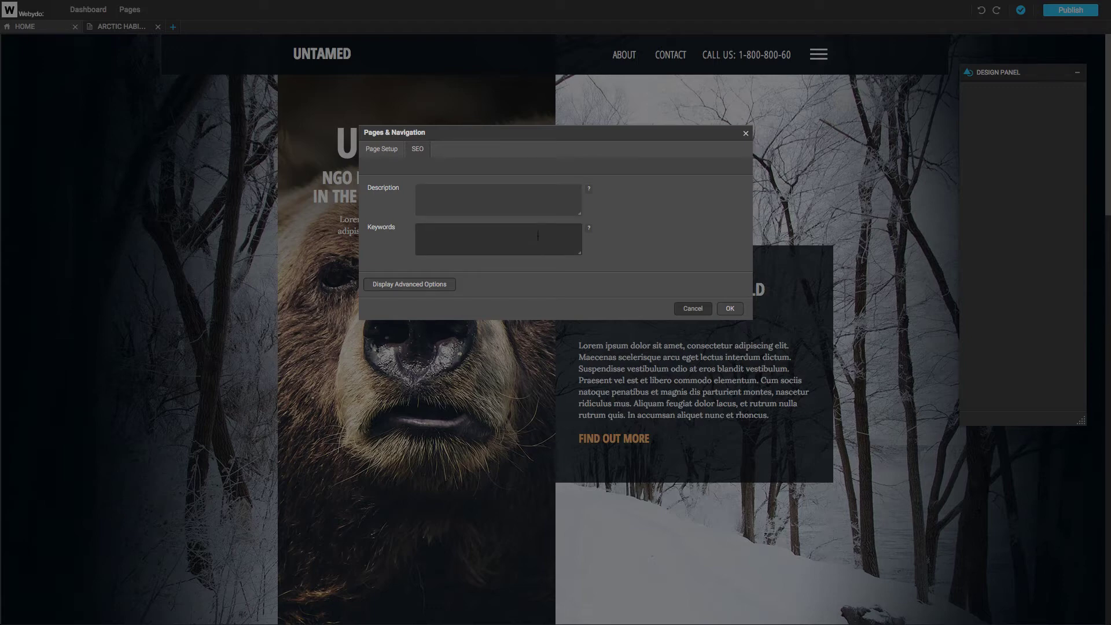
click(443, 286)
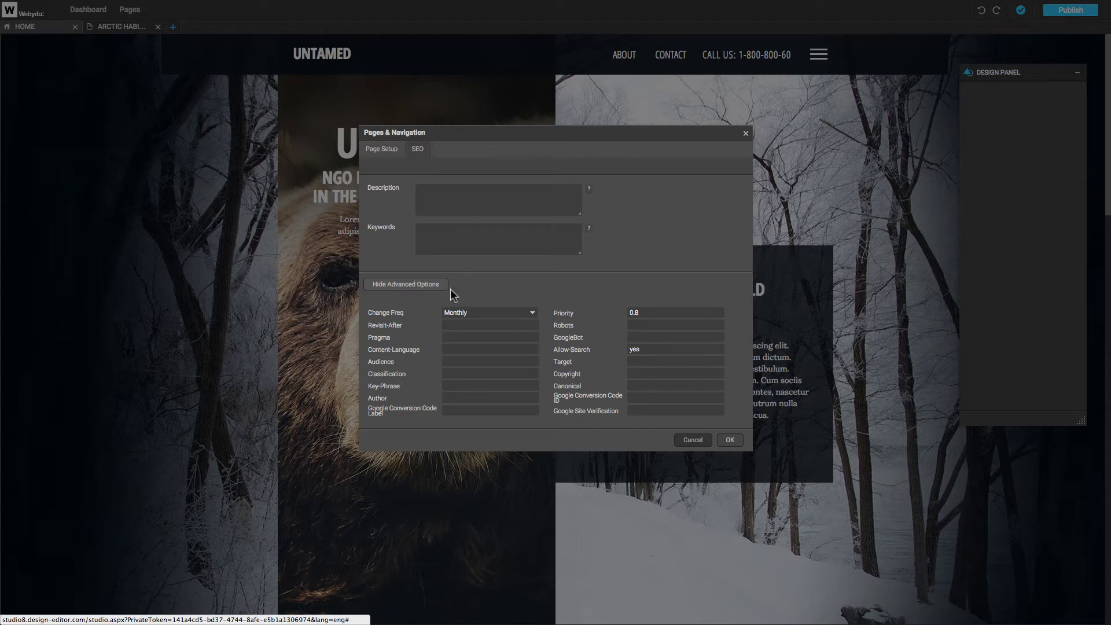
click(691, 439)
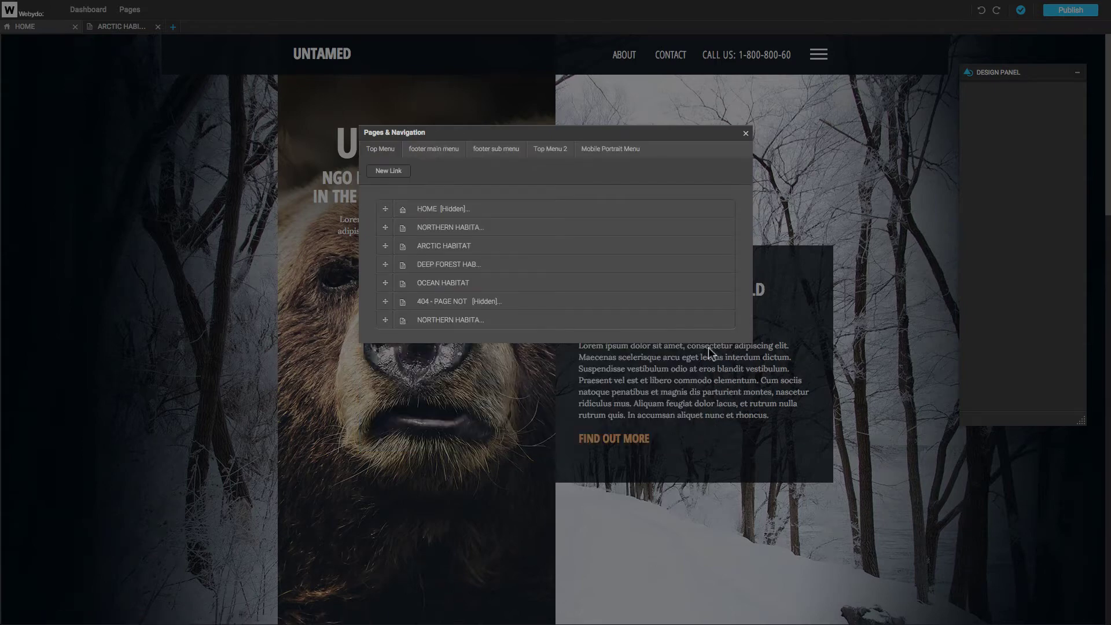
click(719, 320)
click(655, 320)
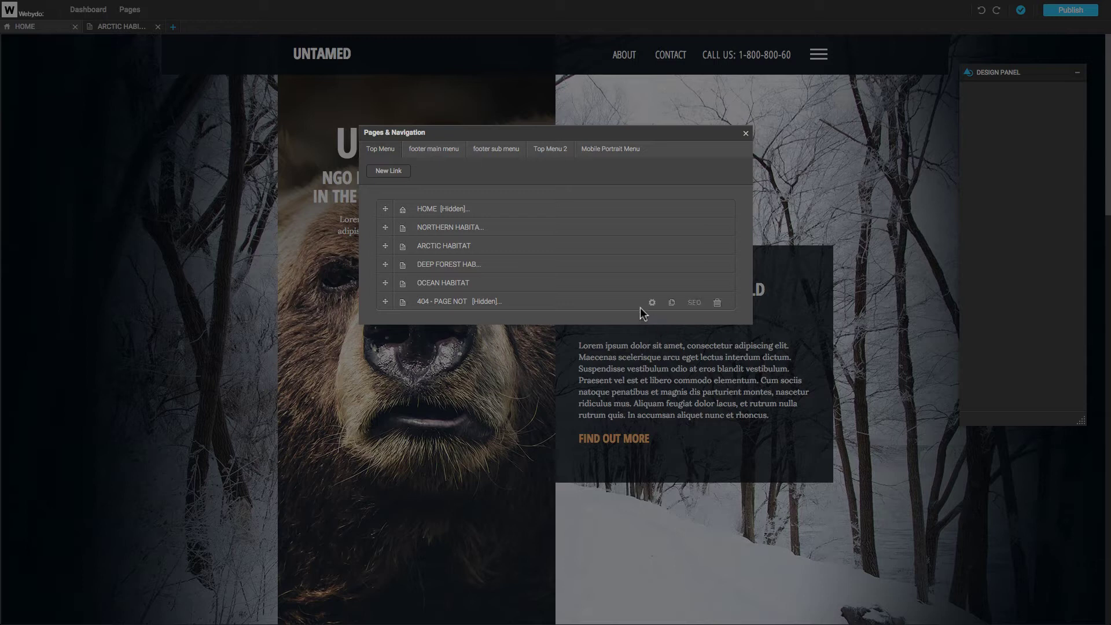
Create a new Top Menu anchor link to HOME and check the site's habitat dropdown.
click(389, 171)
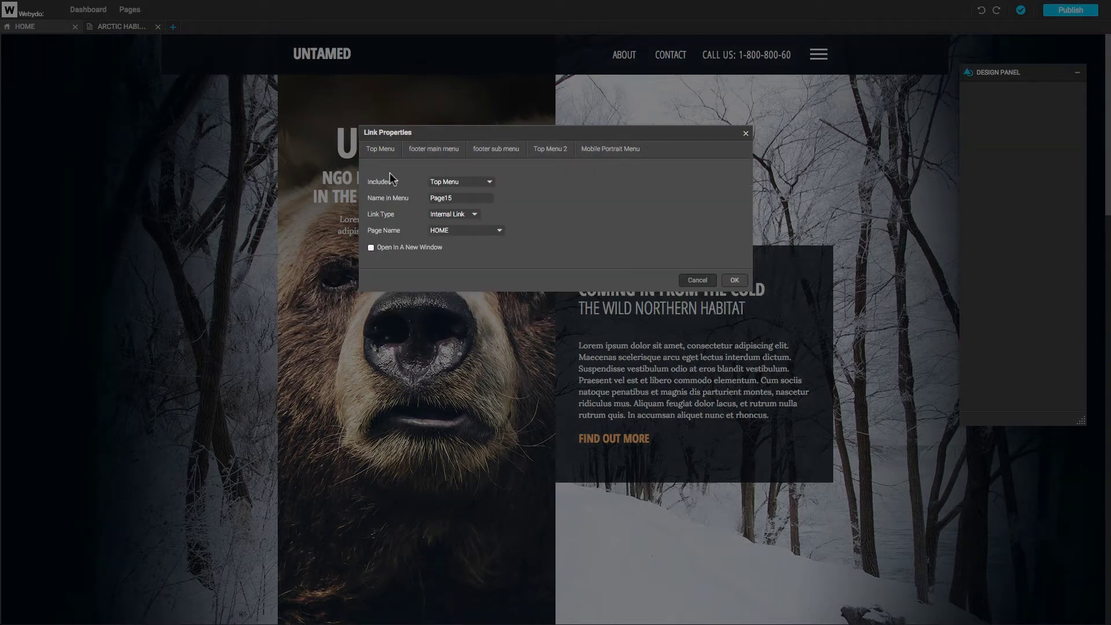
click(480, 183)
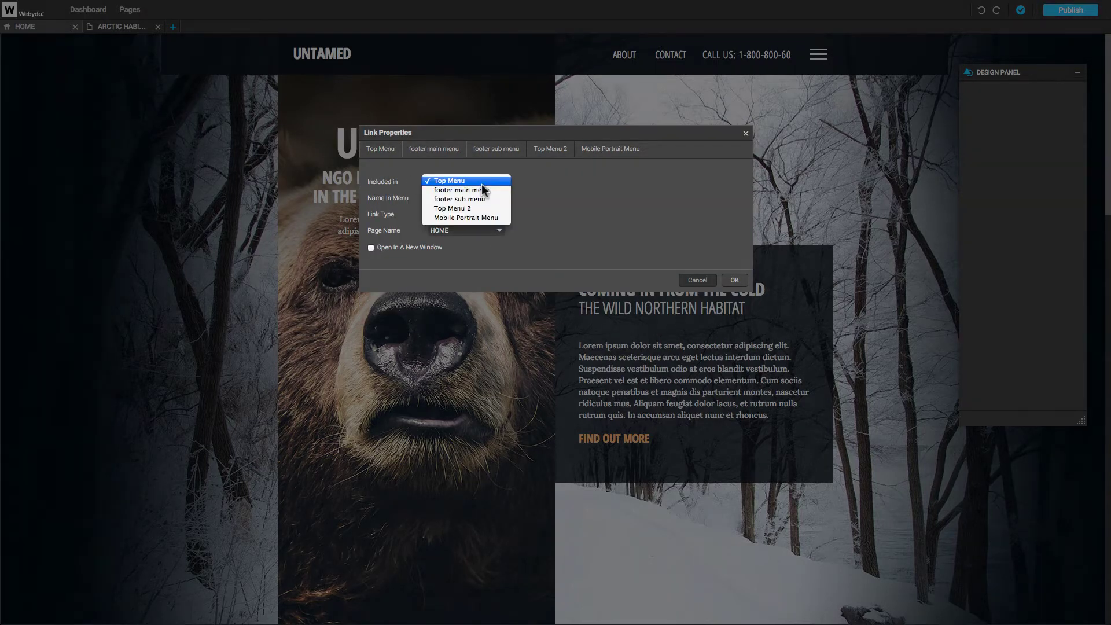
click(482, 183)
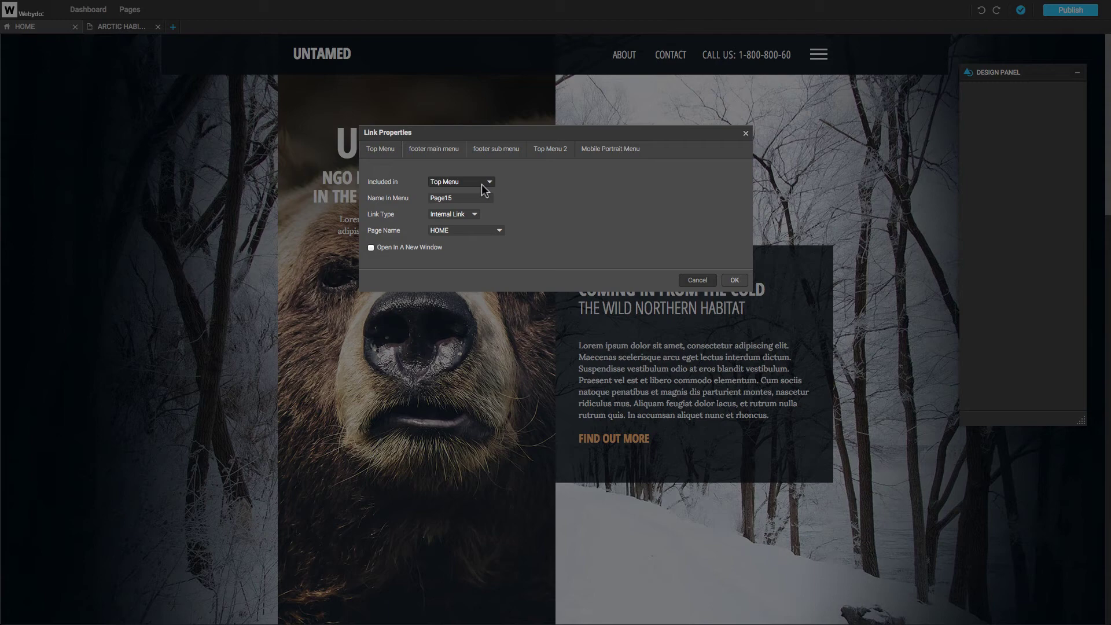
click(481, 230)
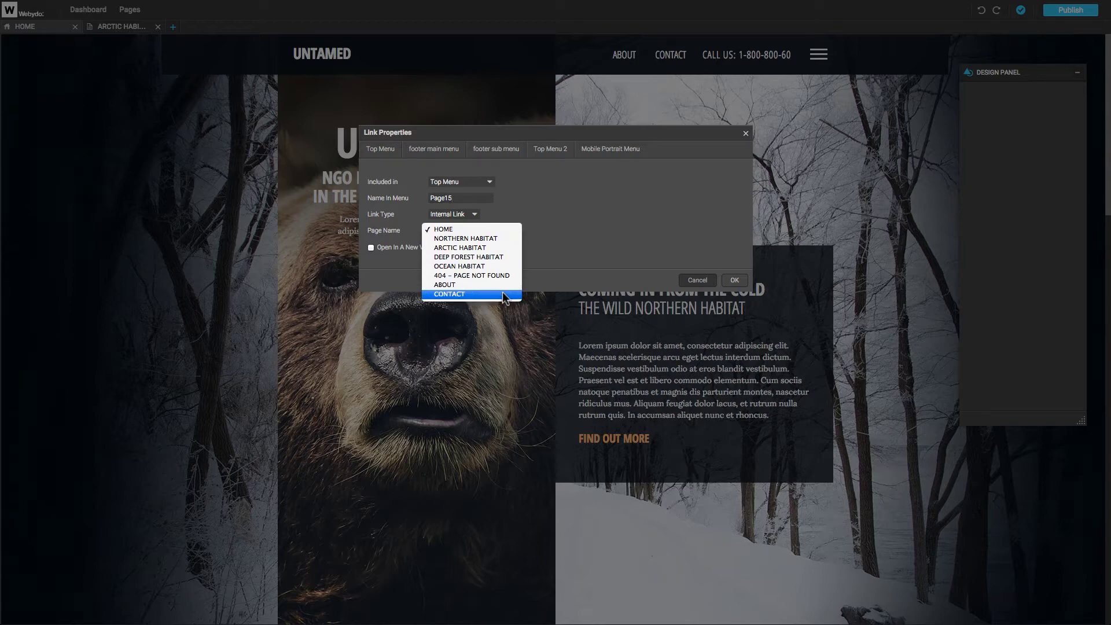
click(502, 230)
click(475, 215)
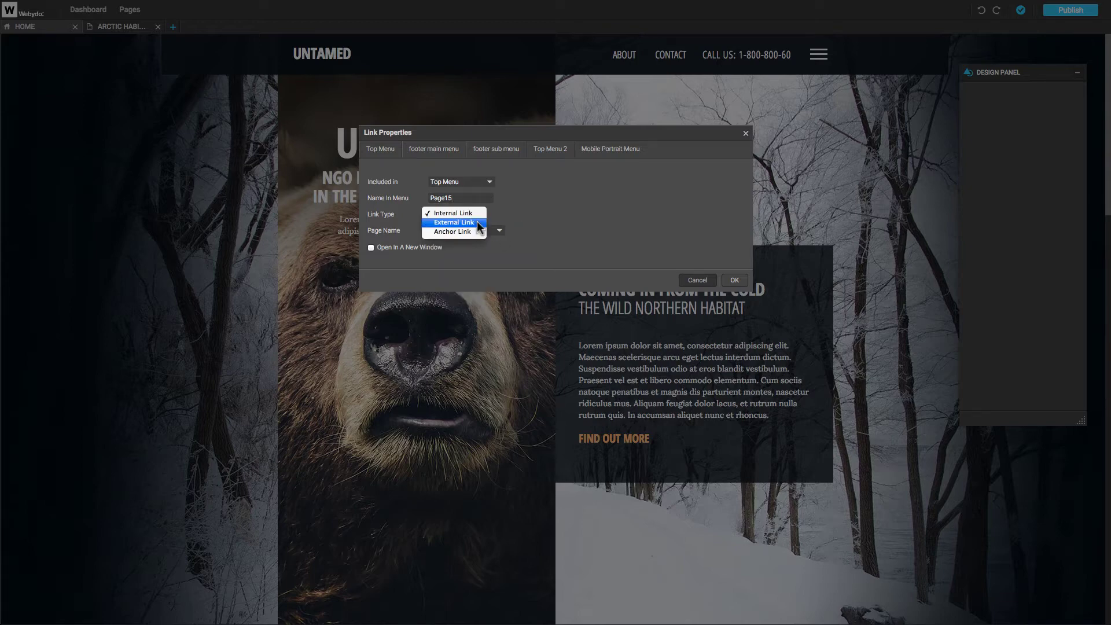
click(477, 222)
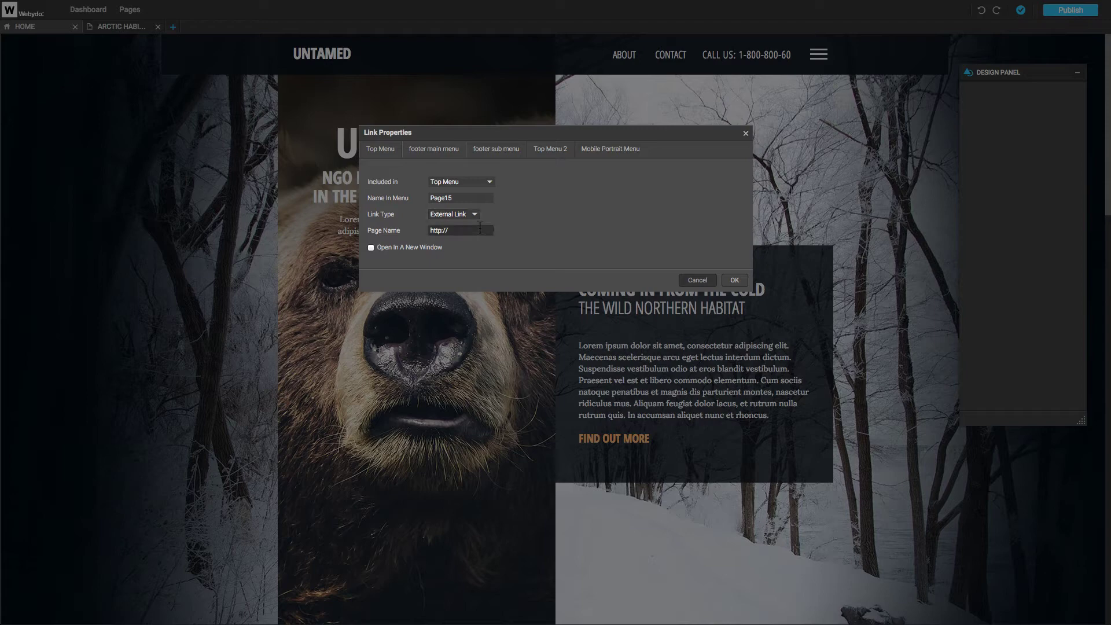
click(476, 218)
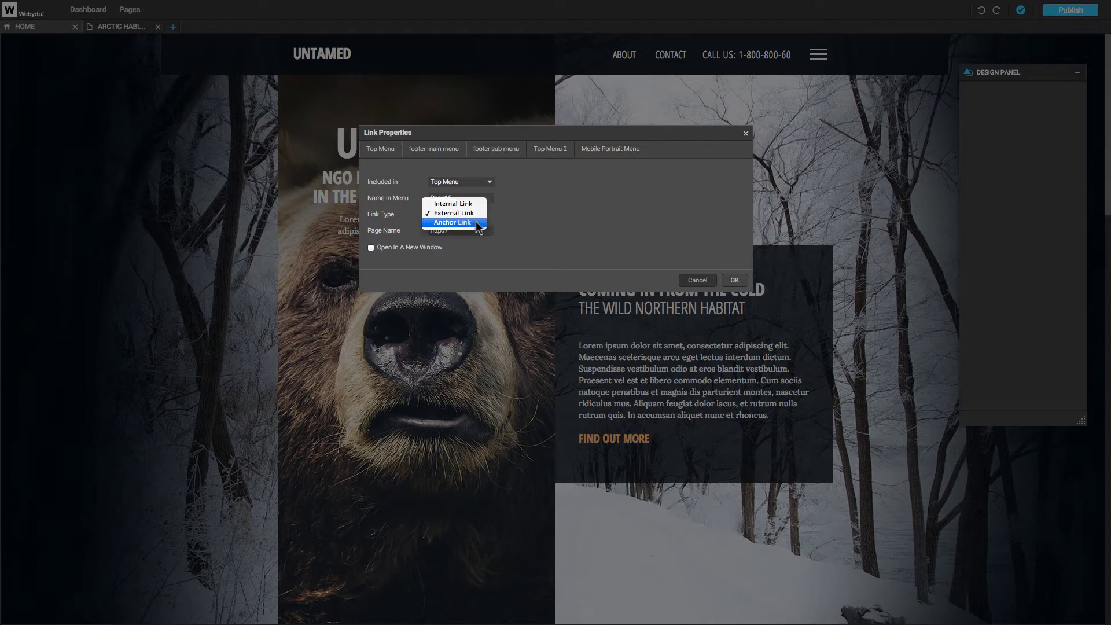
click(477, 223)
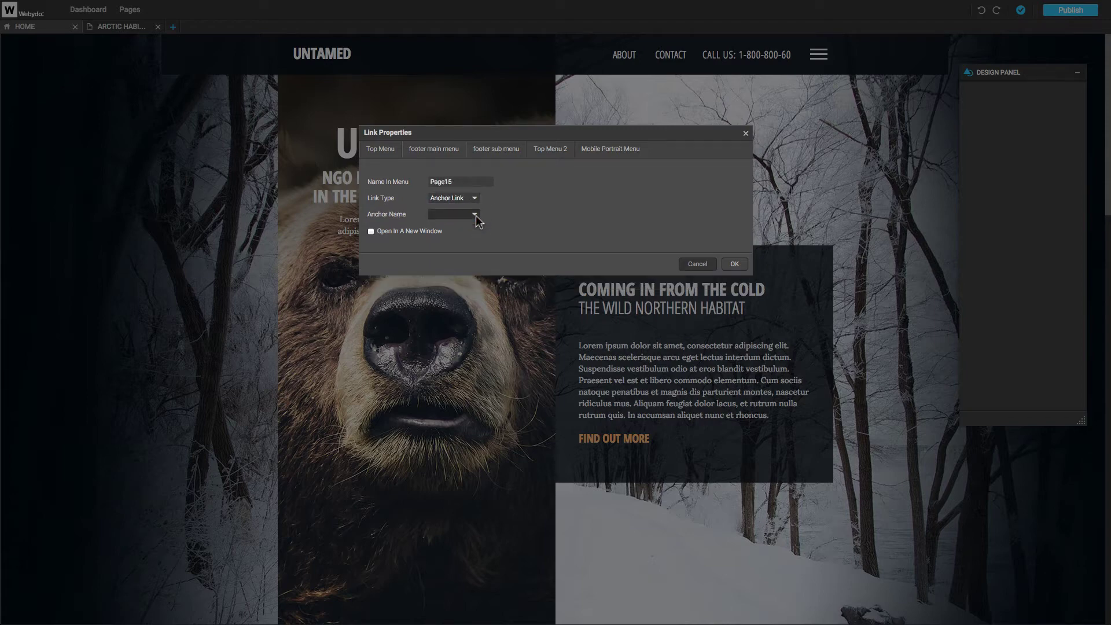
click(689, 264)
click(745, 136)
click(818, 55)
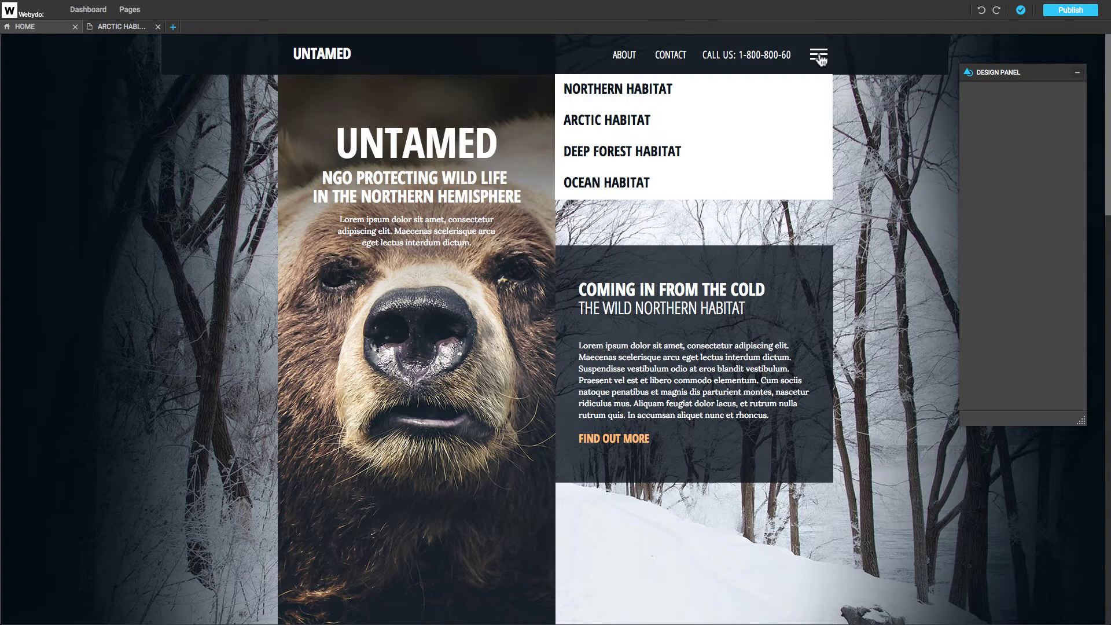
Rename the link to NEW PAGE and confirm it appears in the habitat dropdown.
click(130, 9)
click(400, 169)
text(Pag)
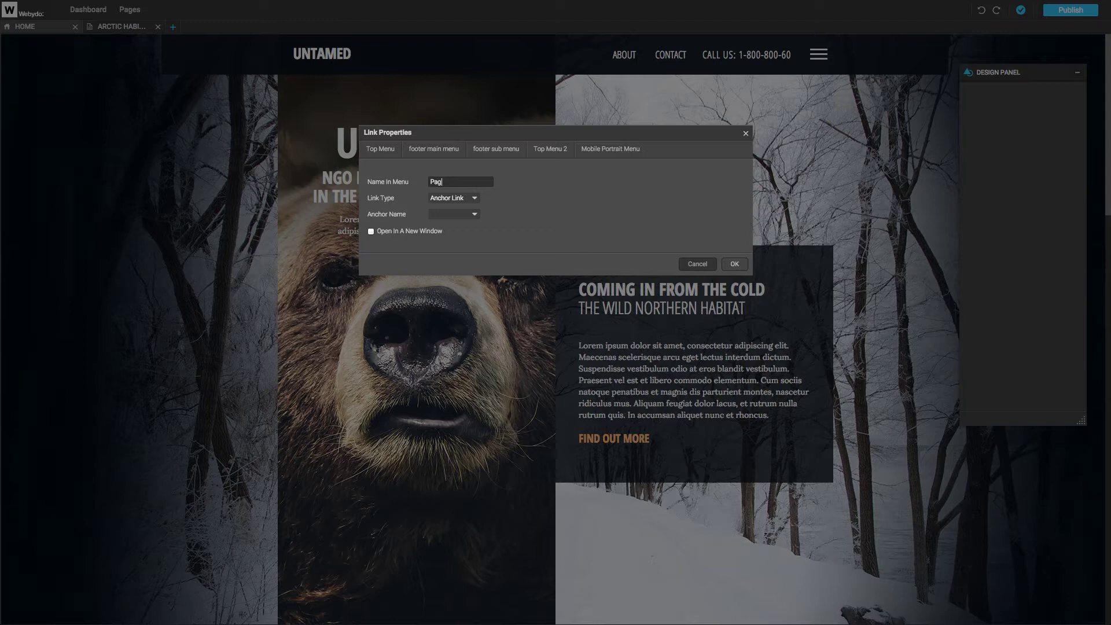
key(BackSpace)
key(BackSpace)
key(BackSpace)
text(NEW PAG)
click(731, 264)
click(746, 137)
click(816, 56)
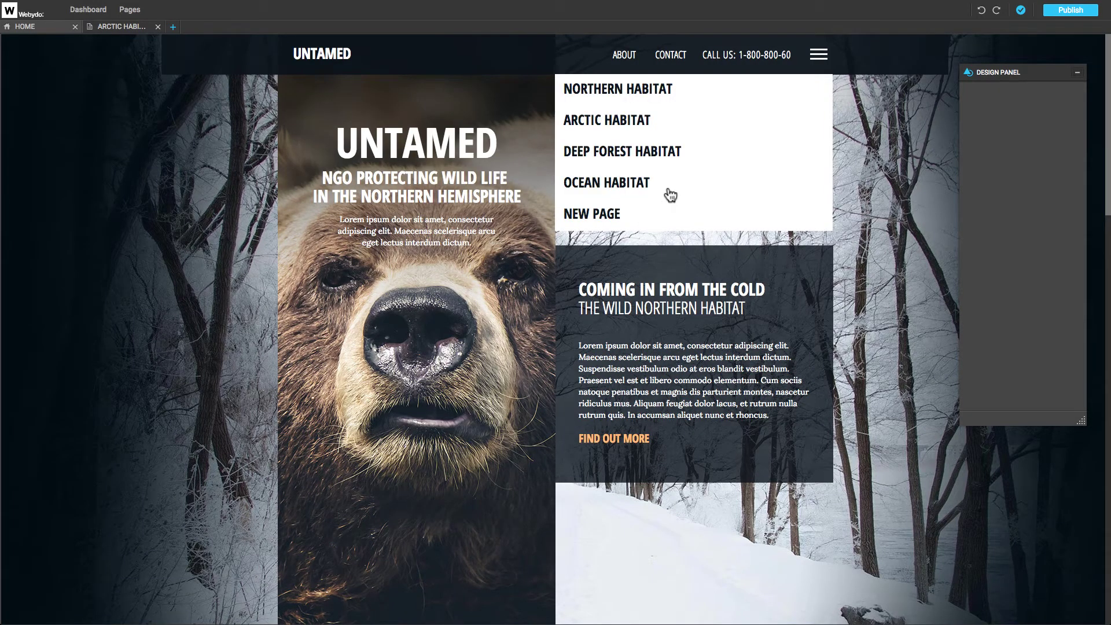
click(821, 58)
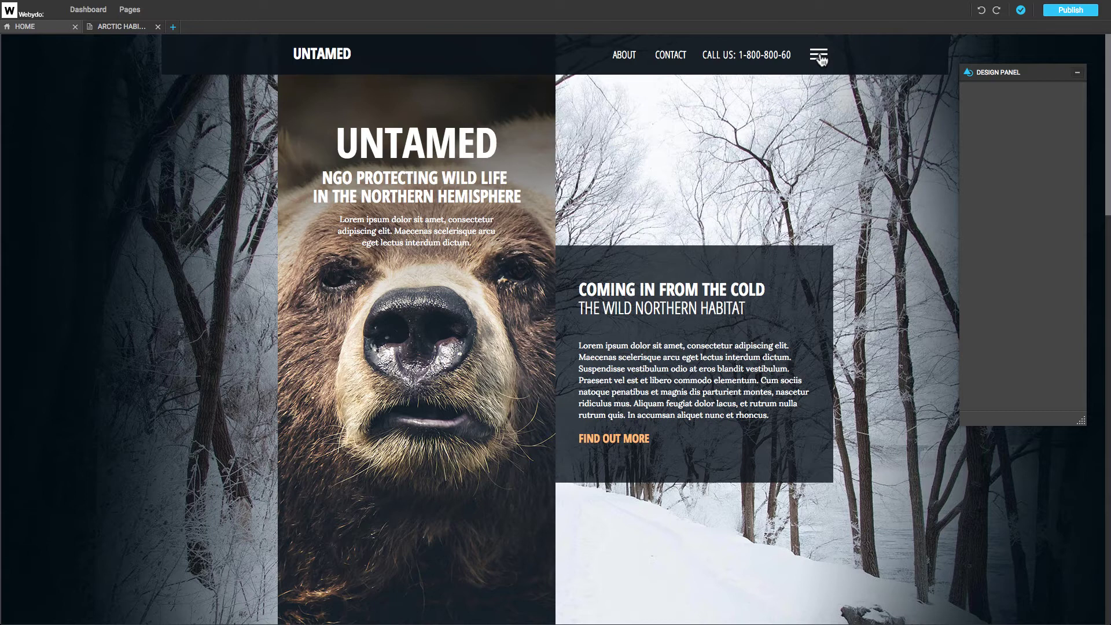
Replace the bear image with fox.jpg, zoom it in and give it the title Fox.
click(473, 296)
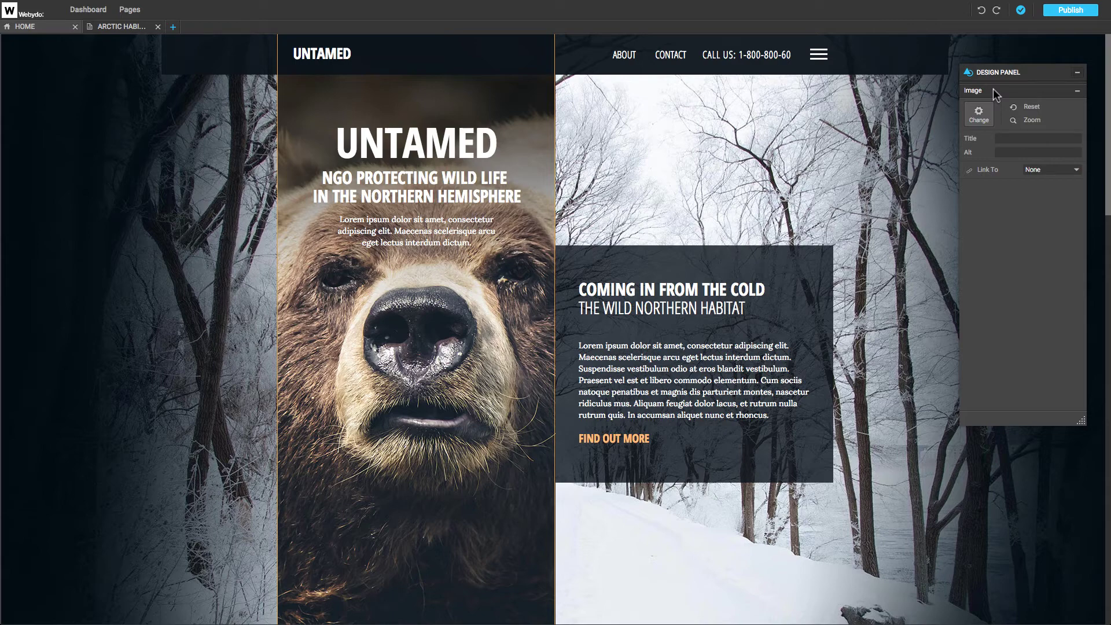
click(979, 113)
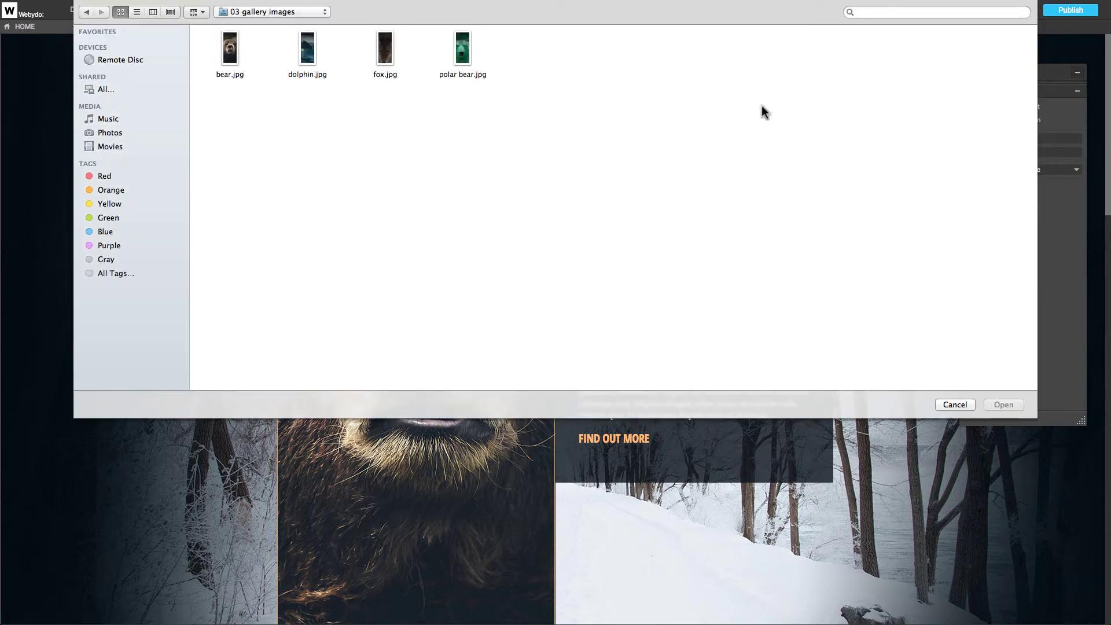
click(407, 57)
click(1012, 404)
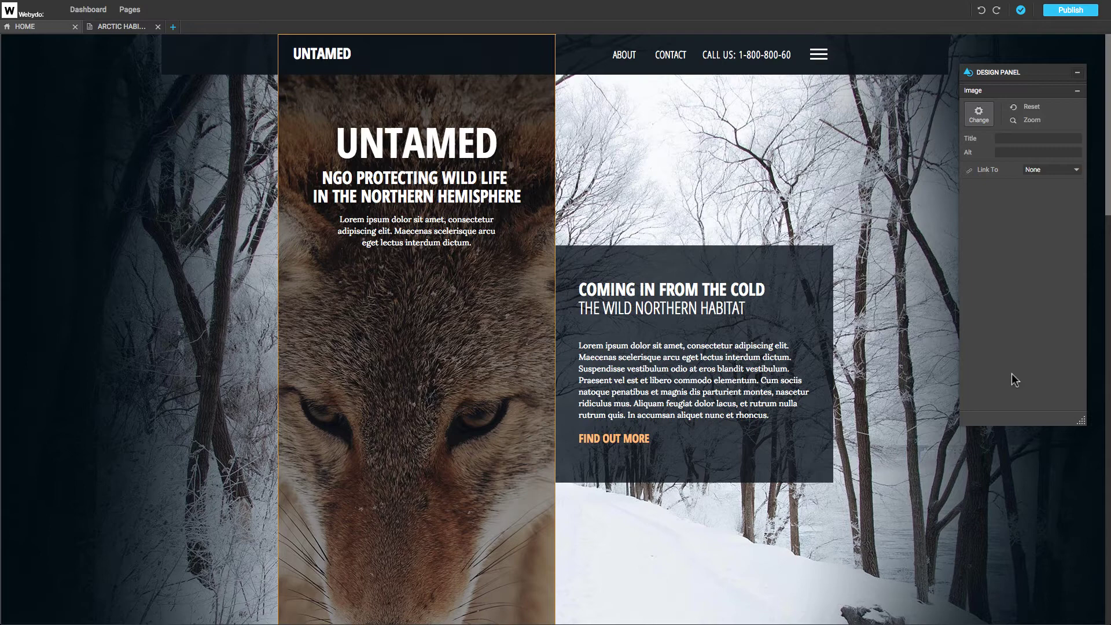
click(1032, 120)
drag(1036, 134, 1039, 138)
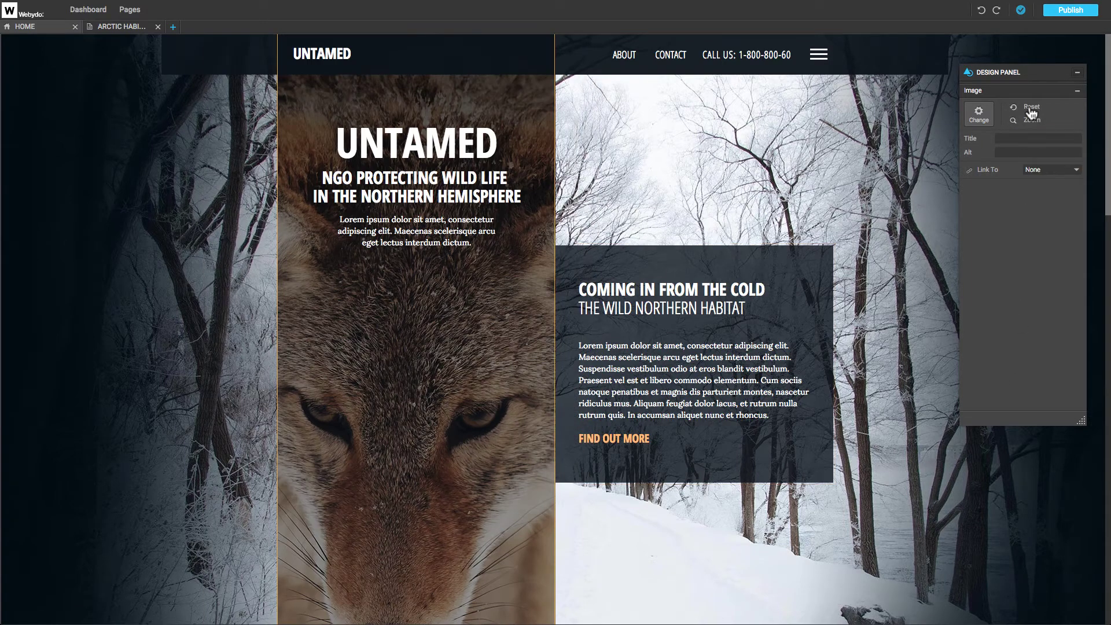
click(1036, 138)
text(Fox)
click(1024, 151)
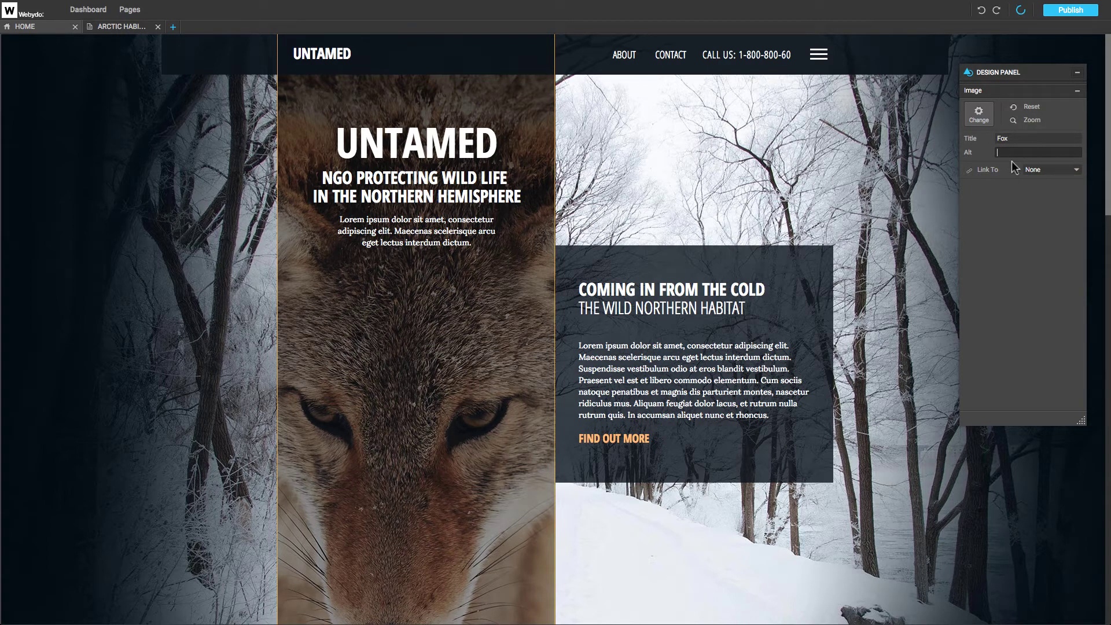
Try Page, URL, Pop-Up and Anchor links for the fox image, settling on None.
click(1034, 171)
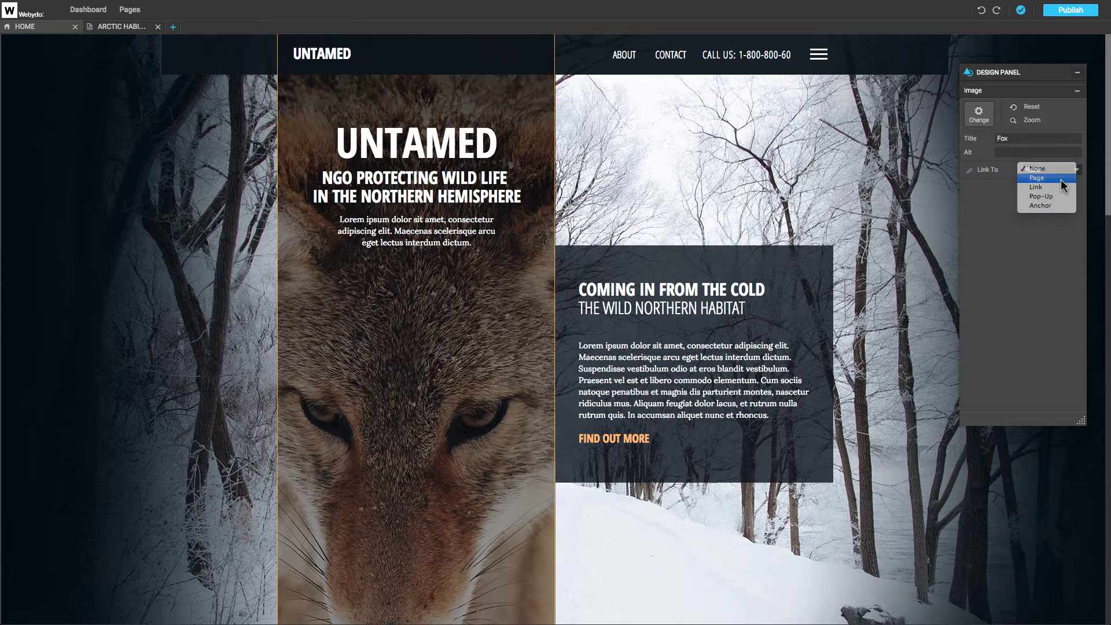
click(1048, 177)
click(1053, 182)
click(1036, 184)
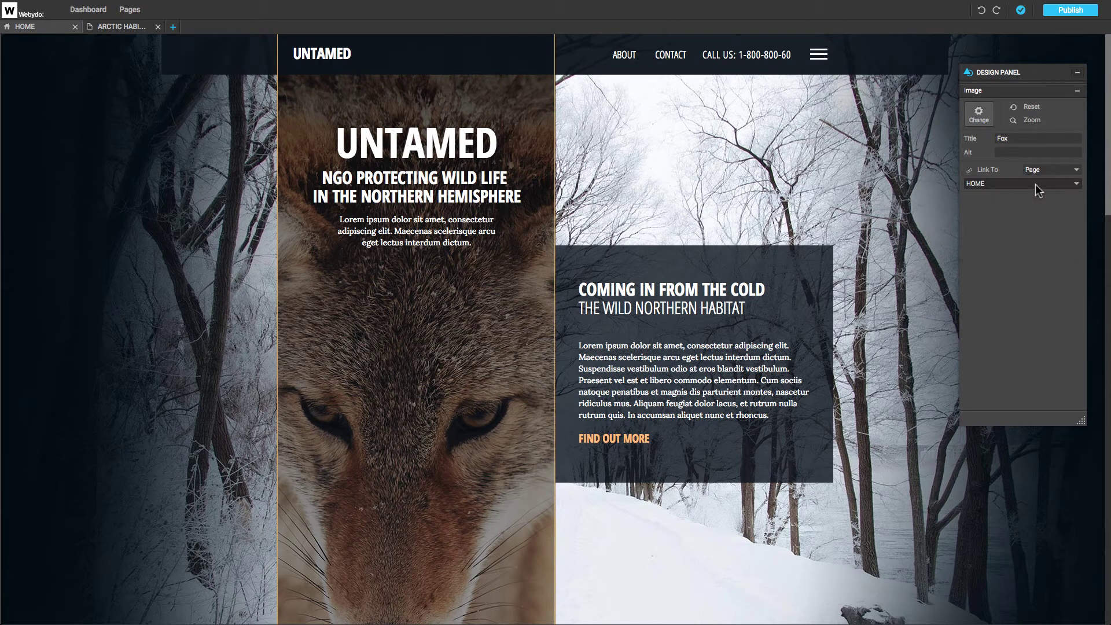
click(1040, 172)
click(1041, 176)
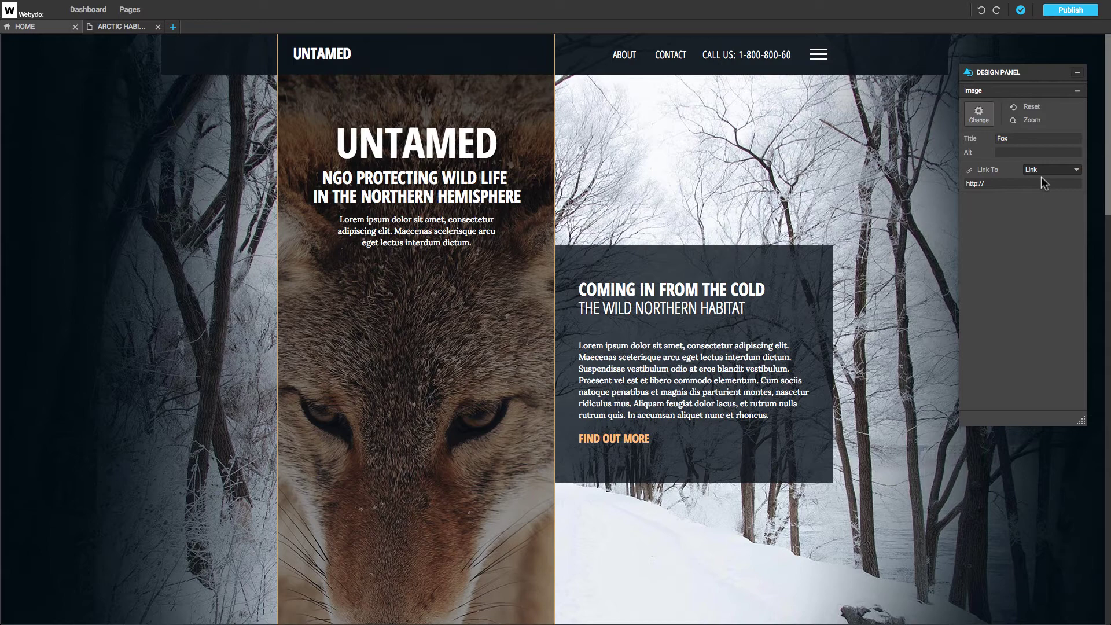
click(1042, 182)
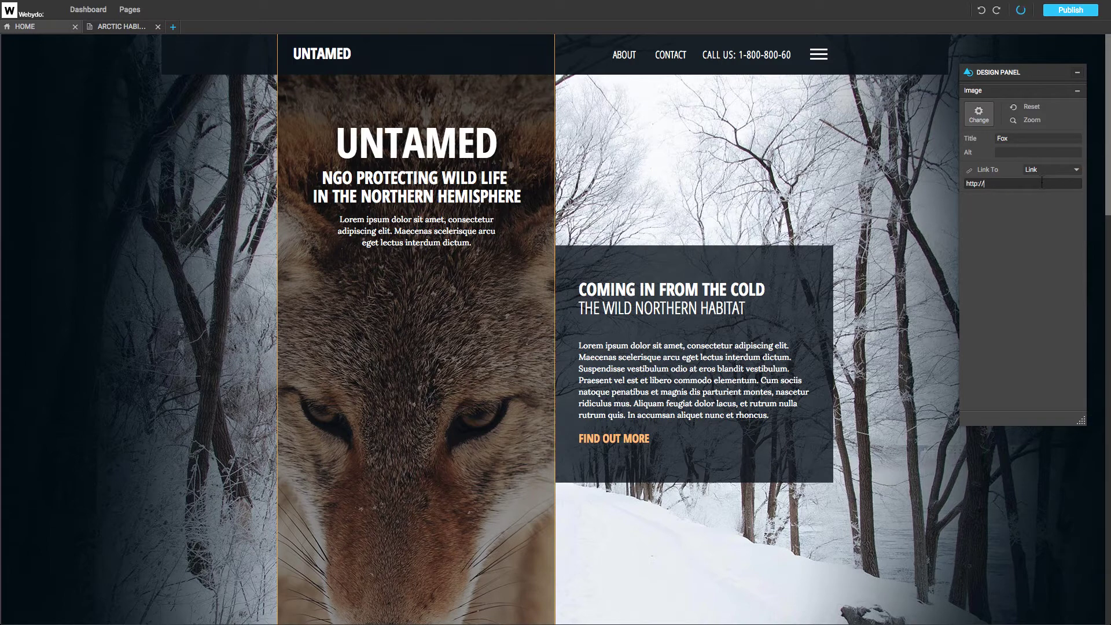
click(1045, 170)
click(1044, 174)
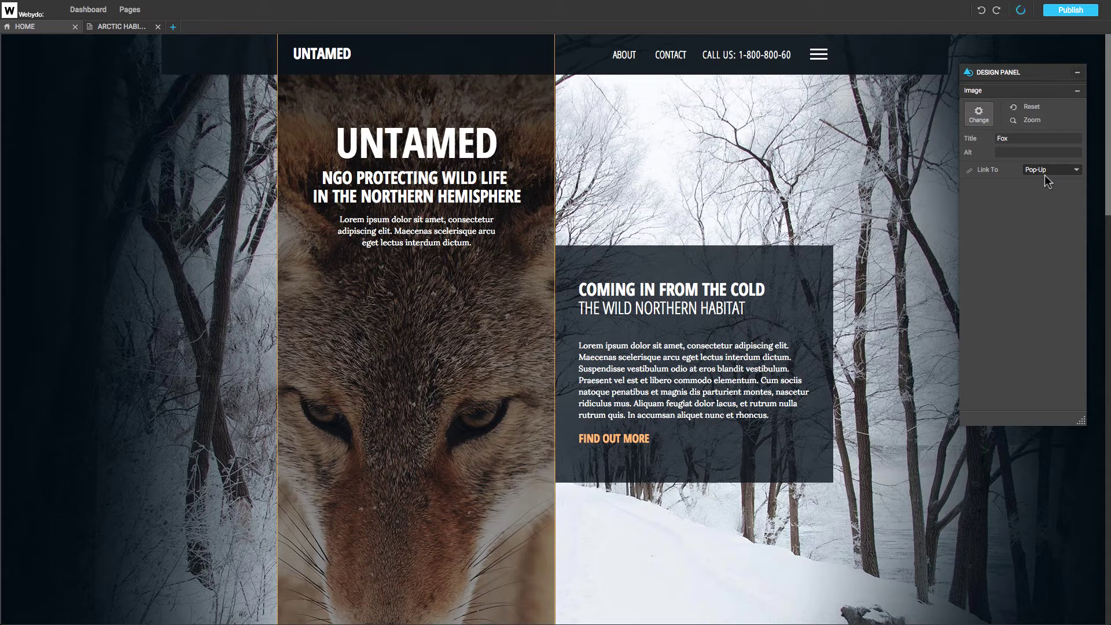
click(1045, 174)
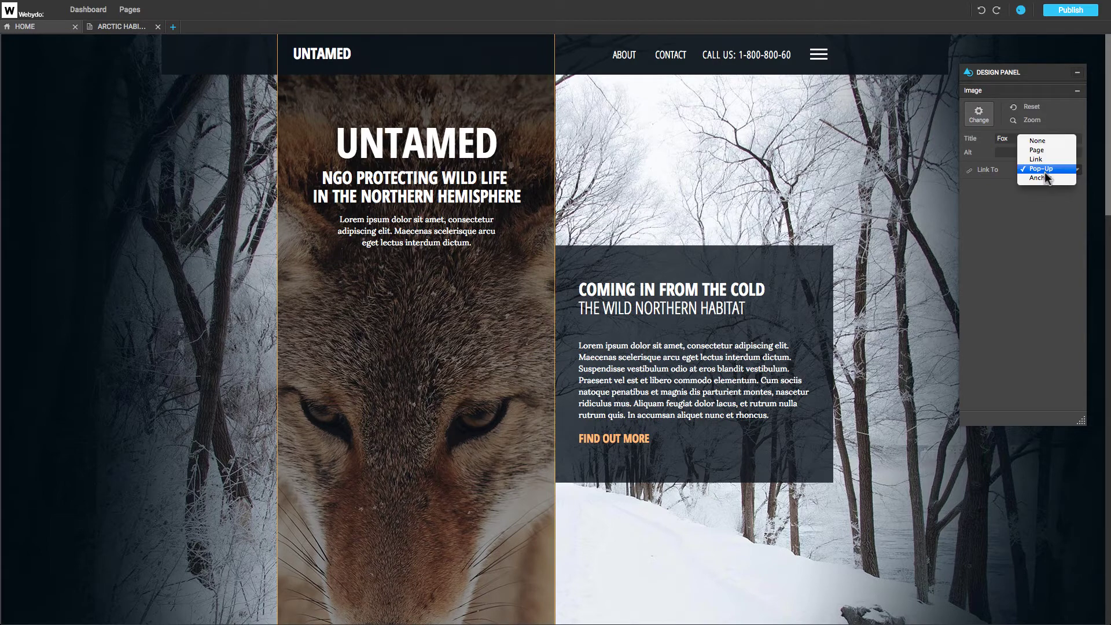
click(1044, 173)
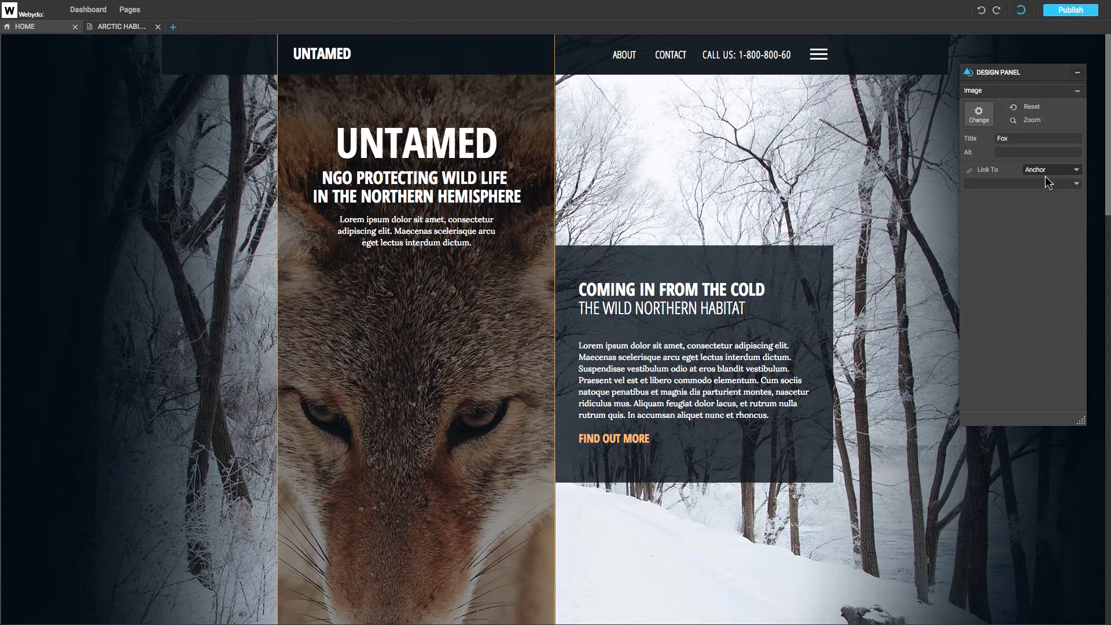
click(1046, 174)
click(1041, 134)
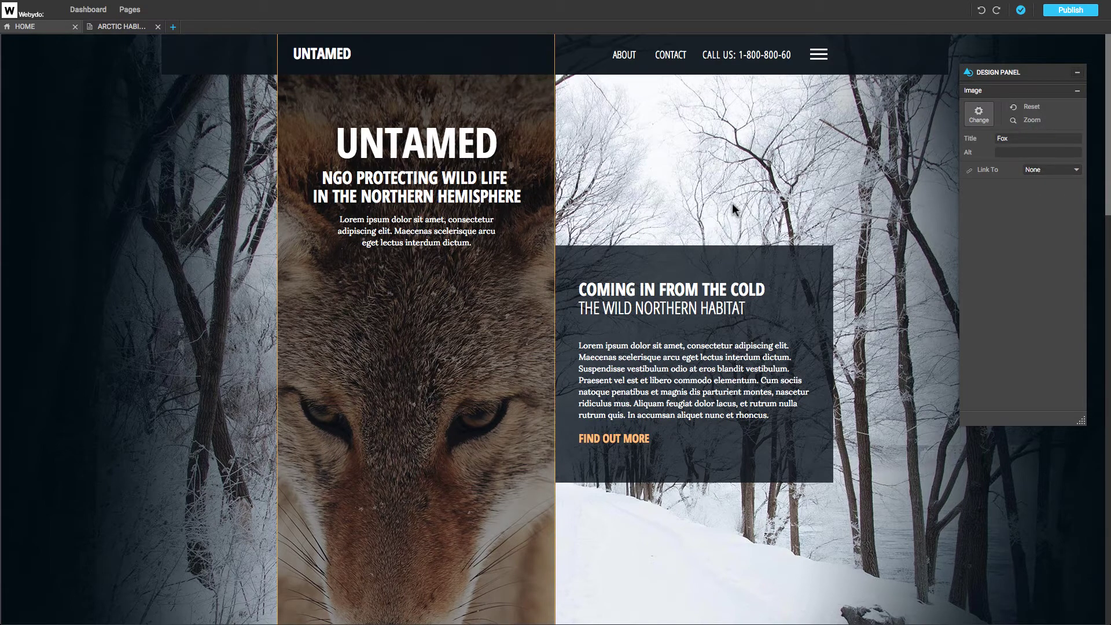
Replace the Lorem placeholder with the paragraph about protecting animal populations.
click(502, 243)
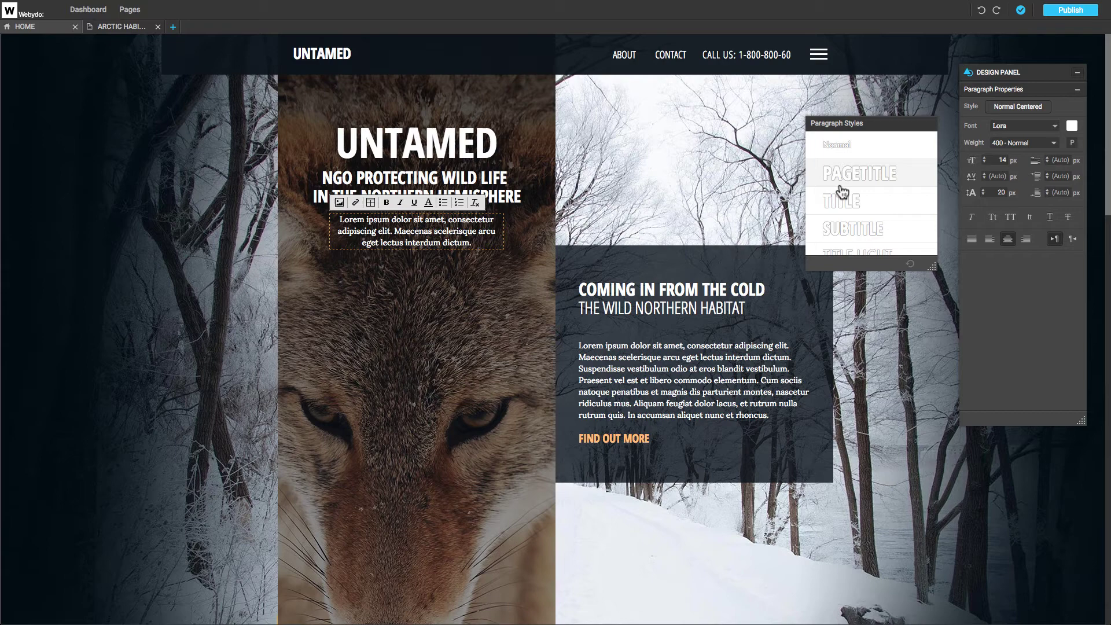
key(ctrl+a)
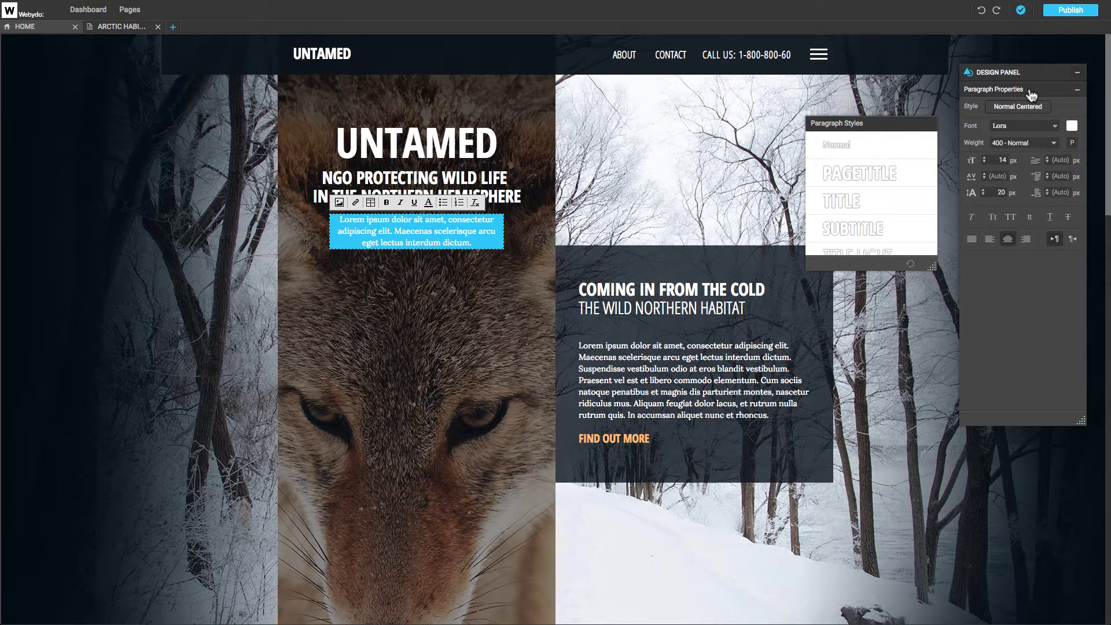
key(Right)
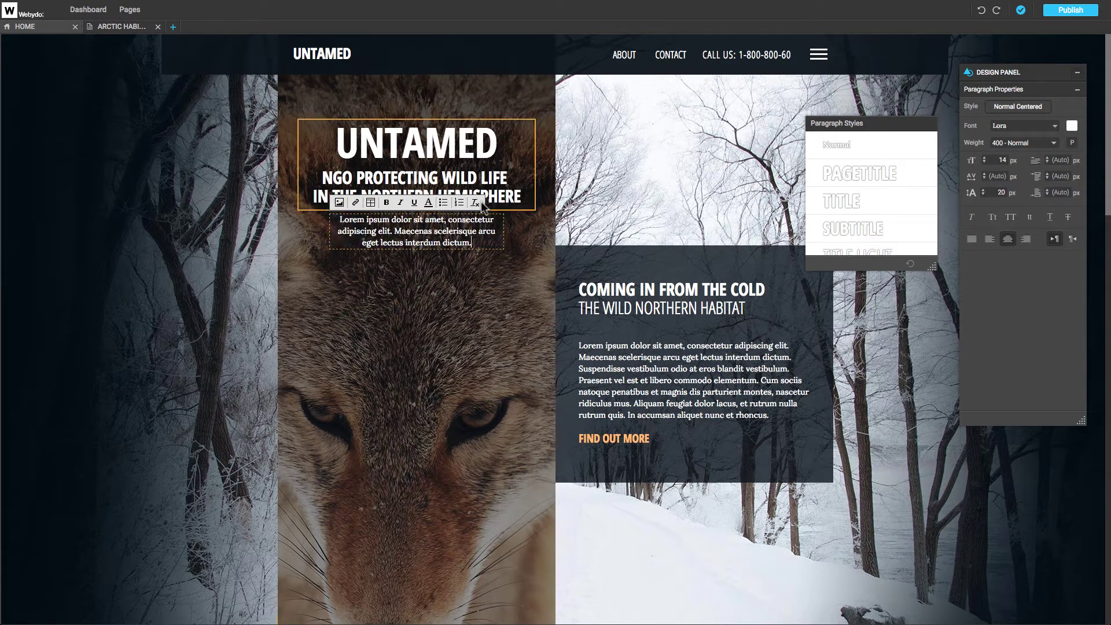
key(BackSpace)
text(Protecting animal p)
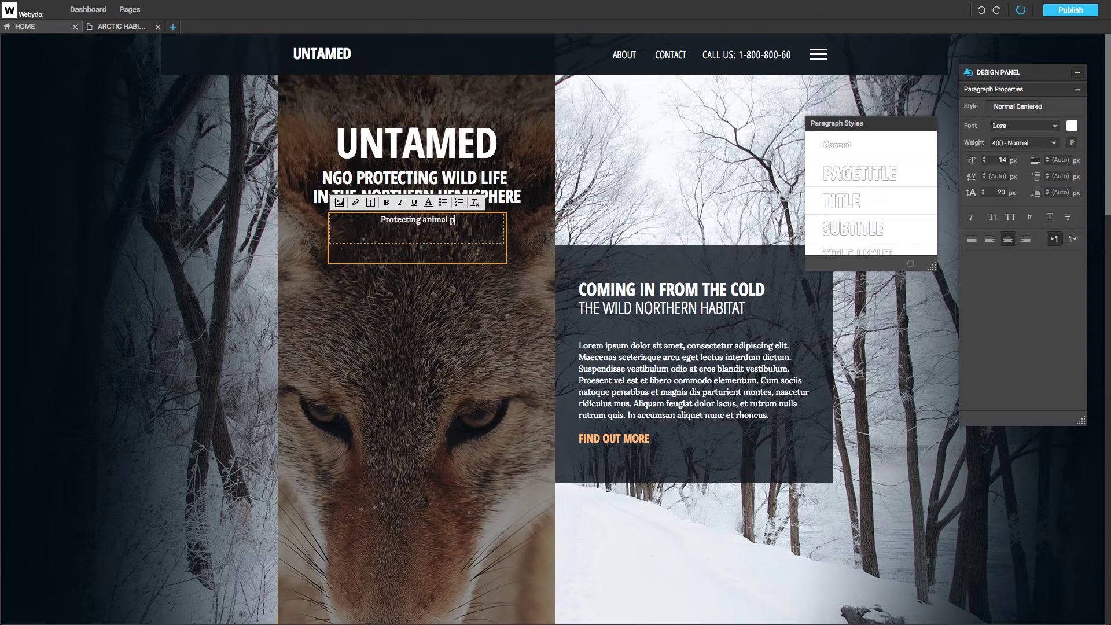
text(opulations contributes to a thriving, healthy planet. From forests that slow climate change and filter water to oceans )
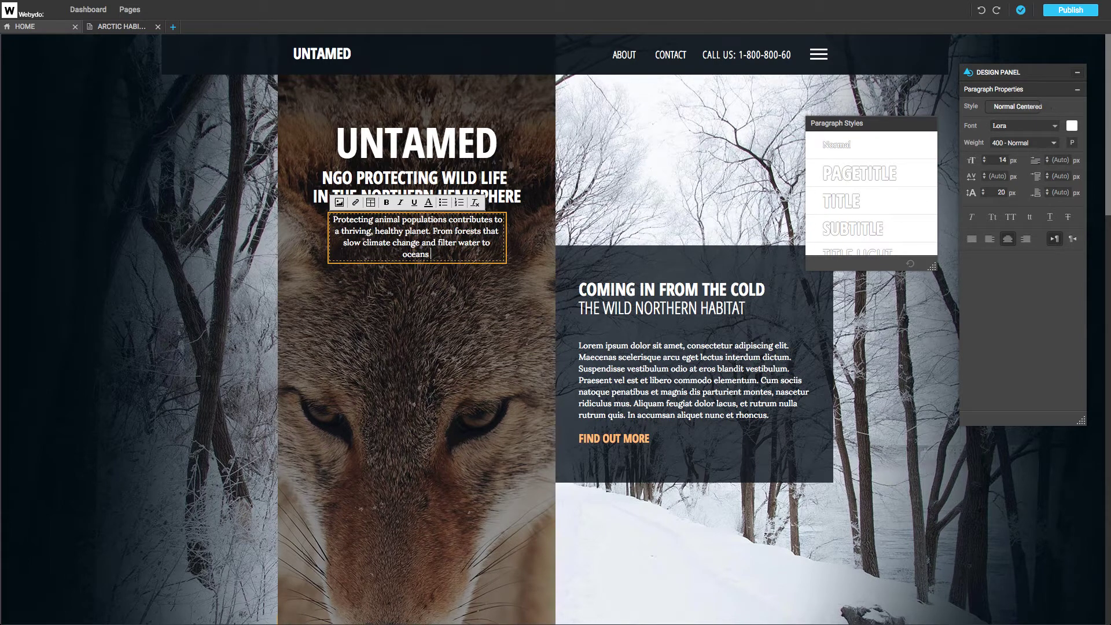
text(that provide more than one-sixth of the world's food.)
Try the Open Sans font and a green text colour on the new paragraph.
key(ctrl+a)
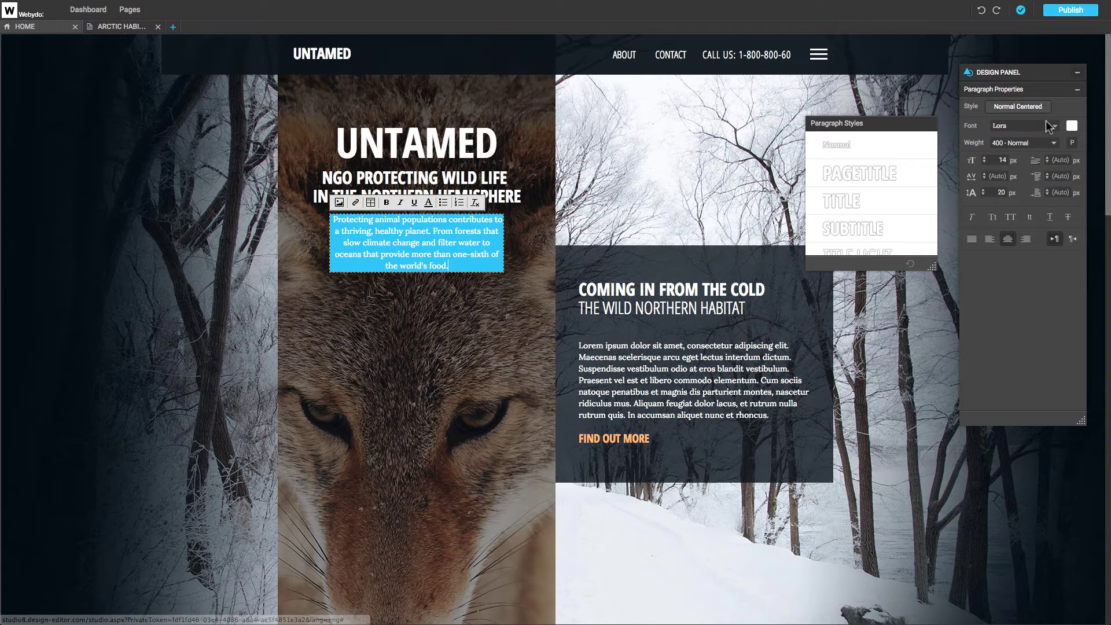
click(1055, 142)
click(1055, 143)
click(1056, 126)
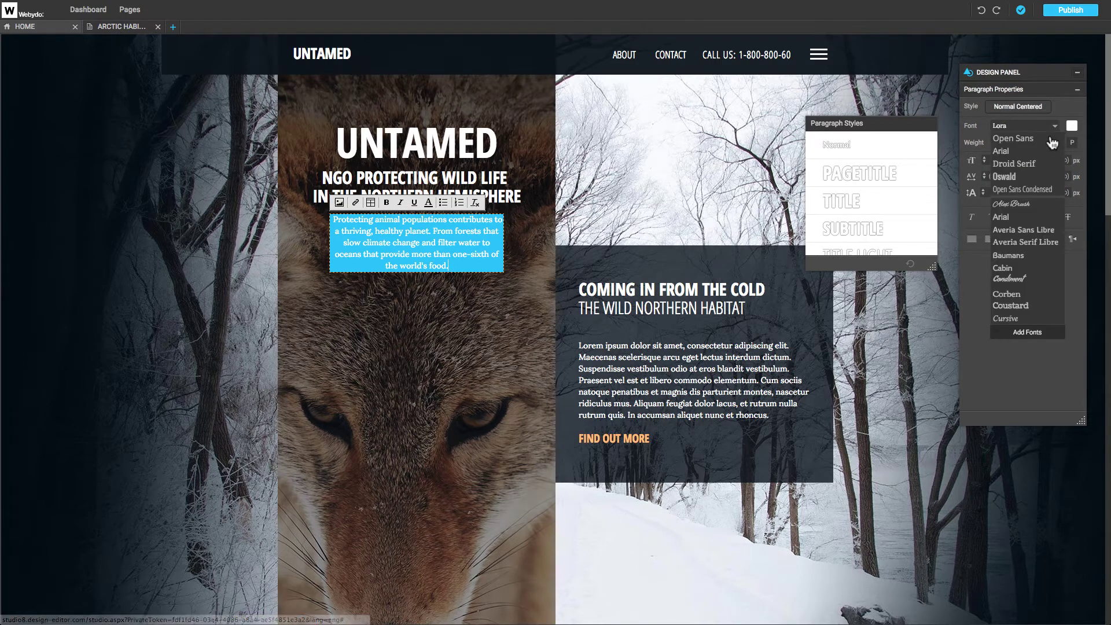
click(1019, 278)
click(1071, 125)
click(536, 316)
click(655, 345)
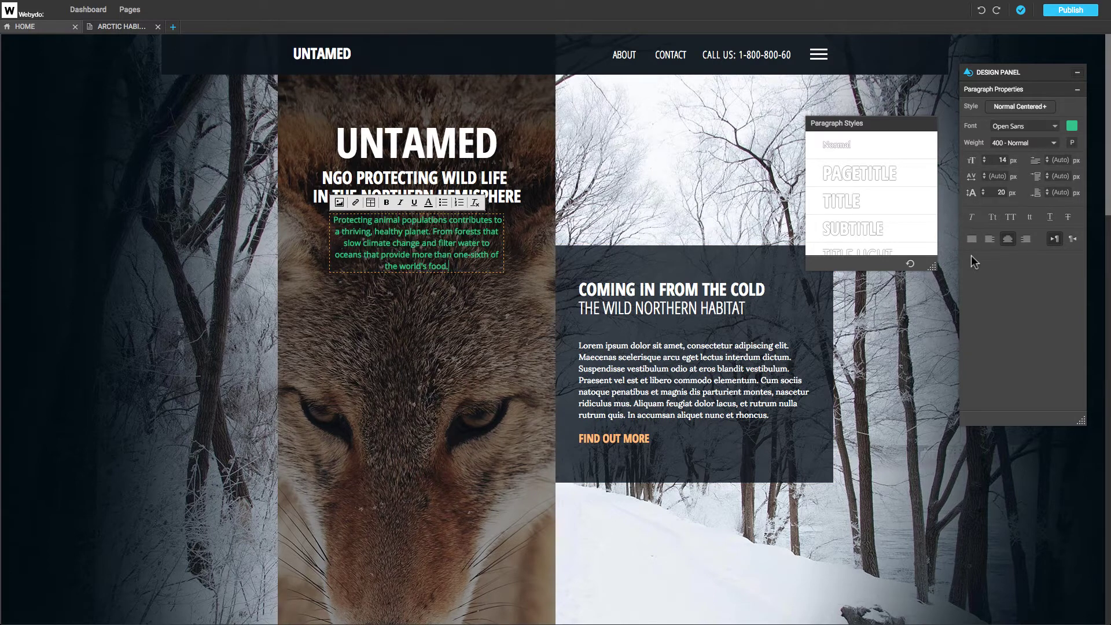
Try Link Dark and Footer Text styles, settling on Normal Centered, then select the word world's.
drag(936, 145, 929, 215)
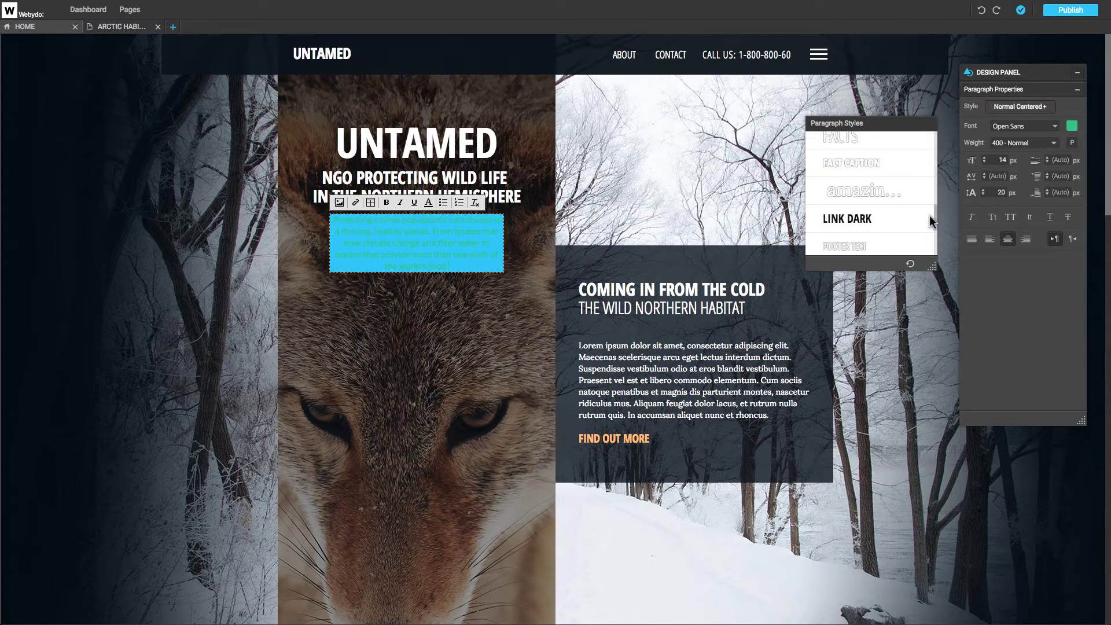
click(910, 220)
click(901, 240)
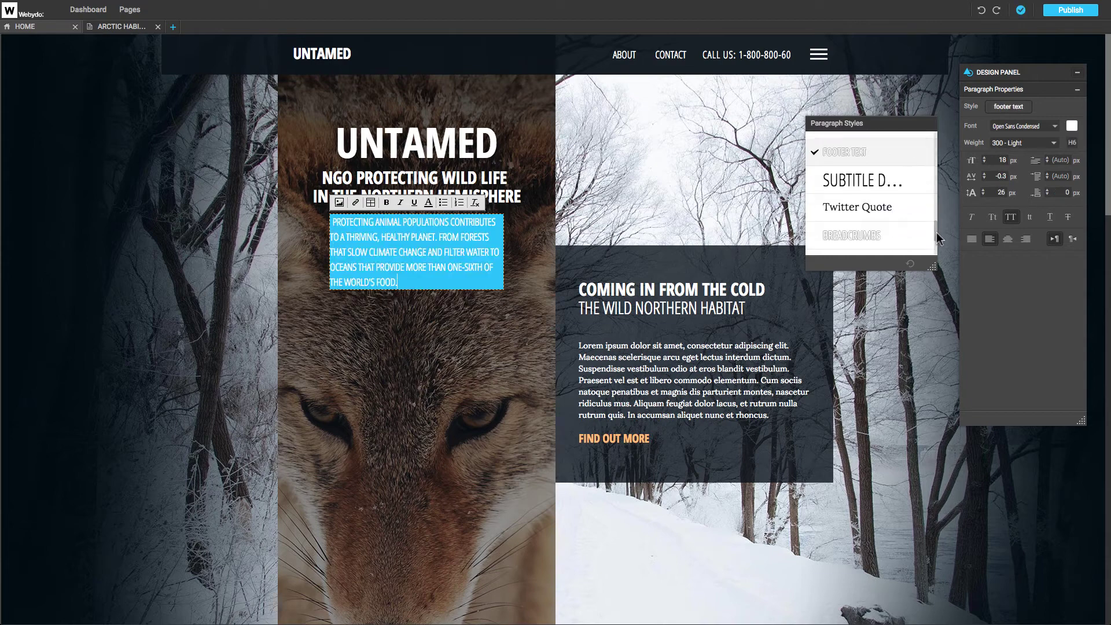
click(926, 213)
scroll(920, 237, down, 2)
click(918, 240)
click(913, 242)
click(916, 243)
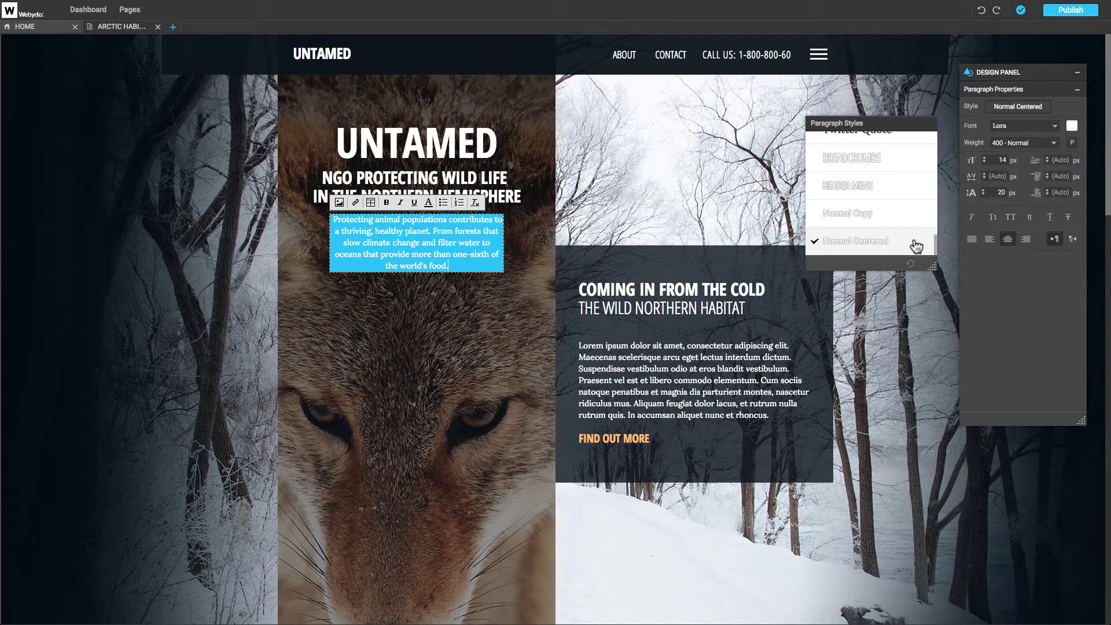
click(406, 266)
double_click(406, 266)
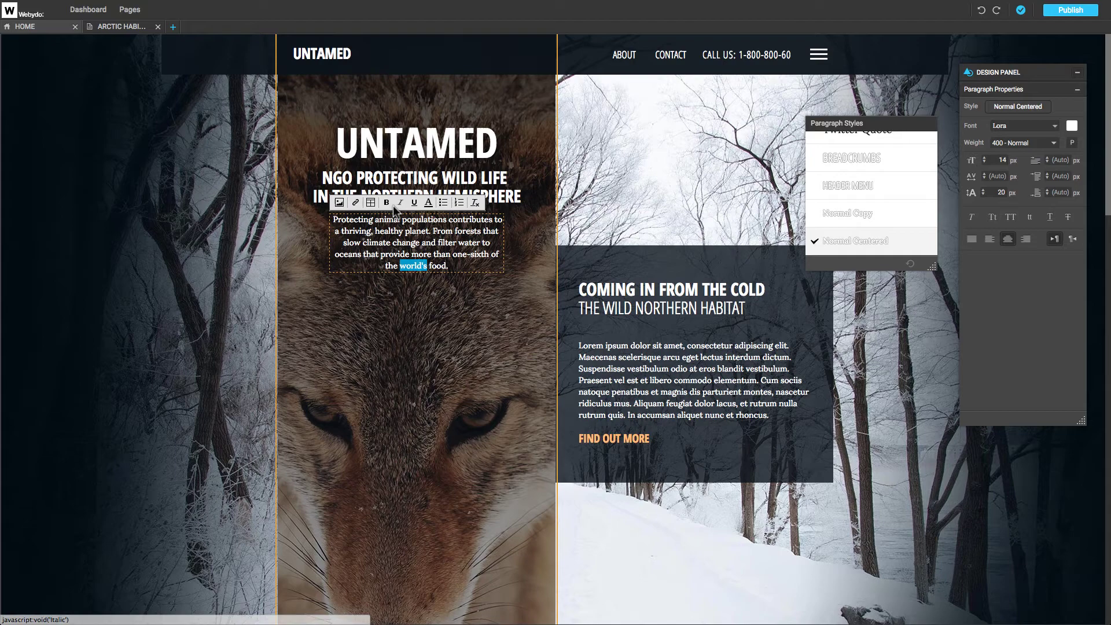
click(338, 202)
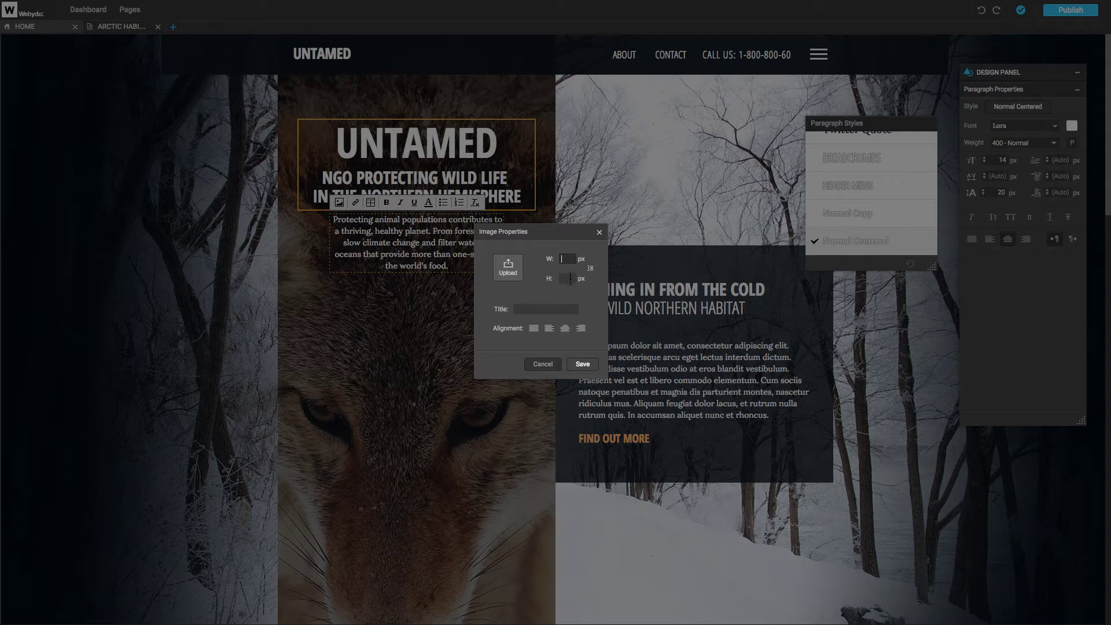
click(543, 364)
click(355, 202)
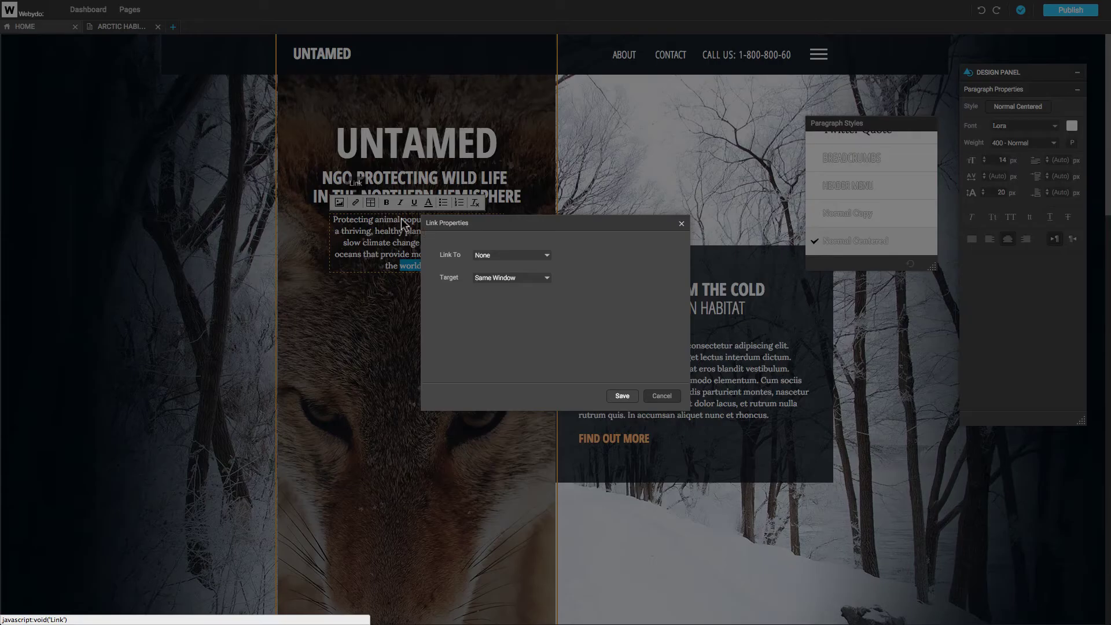
click(518, 255)
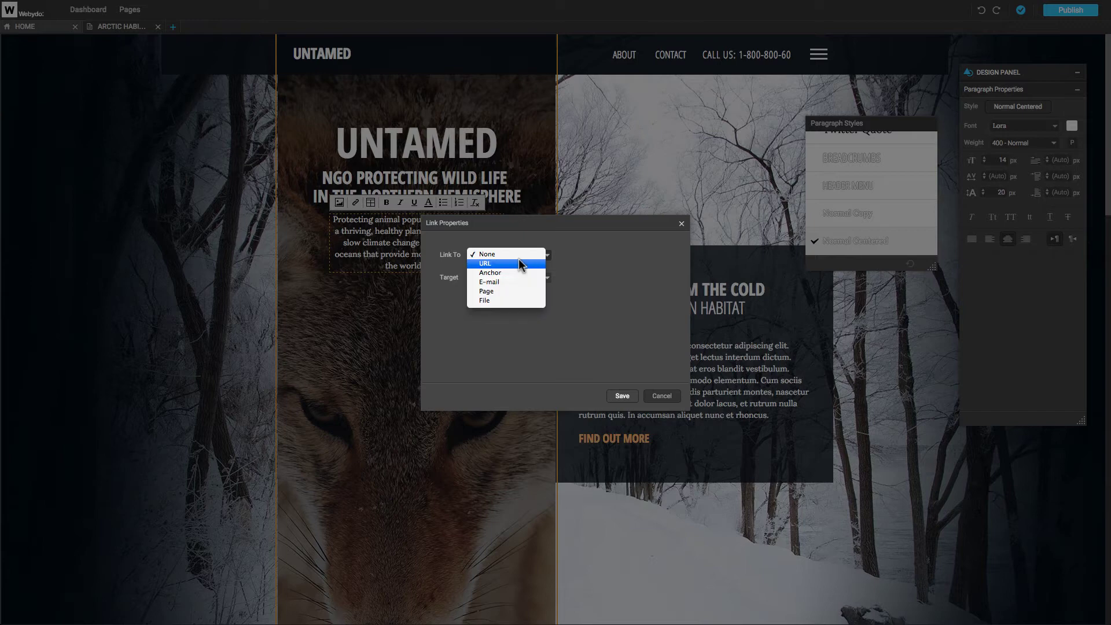
click(530, 292)
click(536, 303)
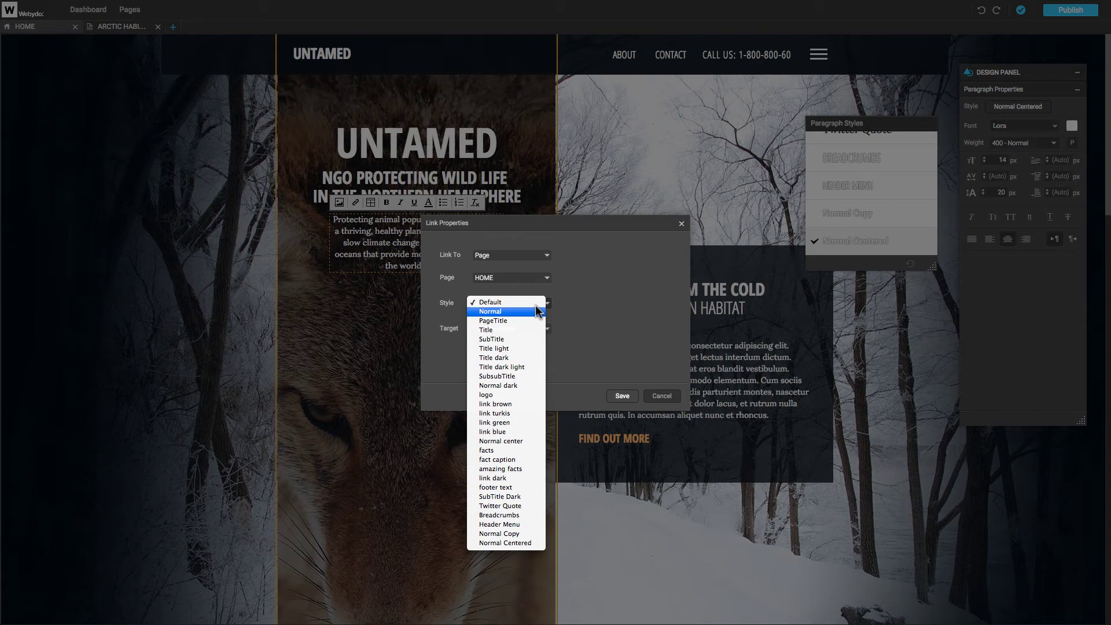
click(523, 303)
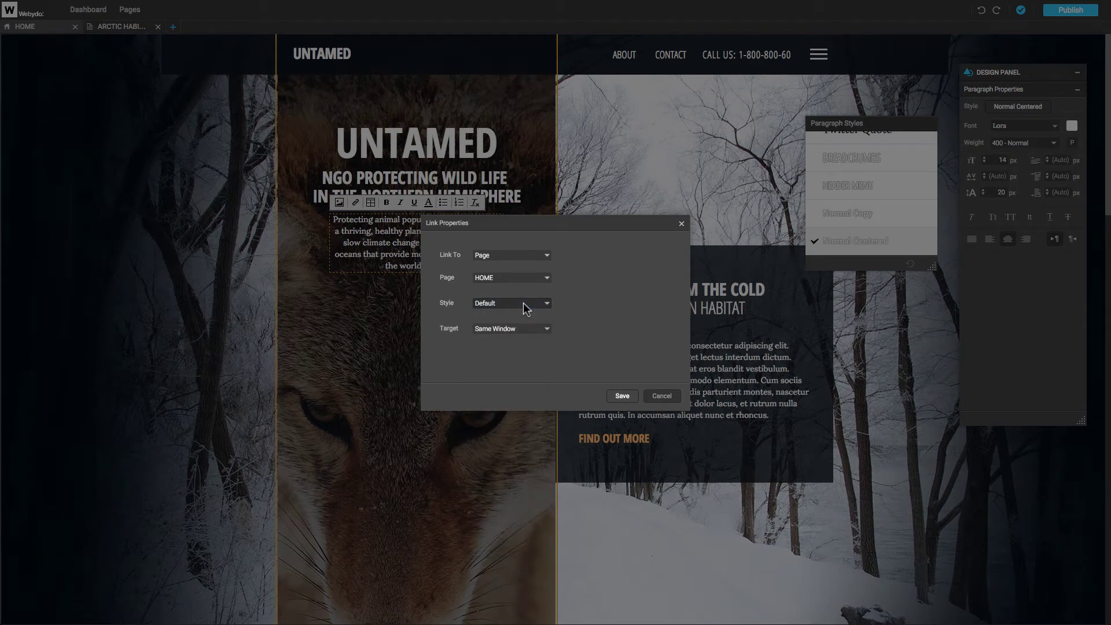
click(531, 329)
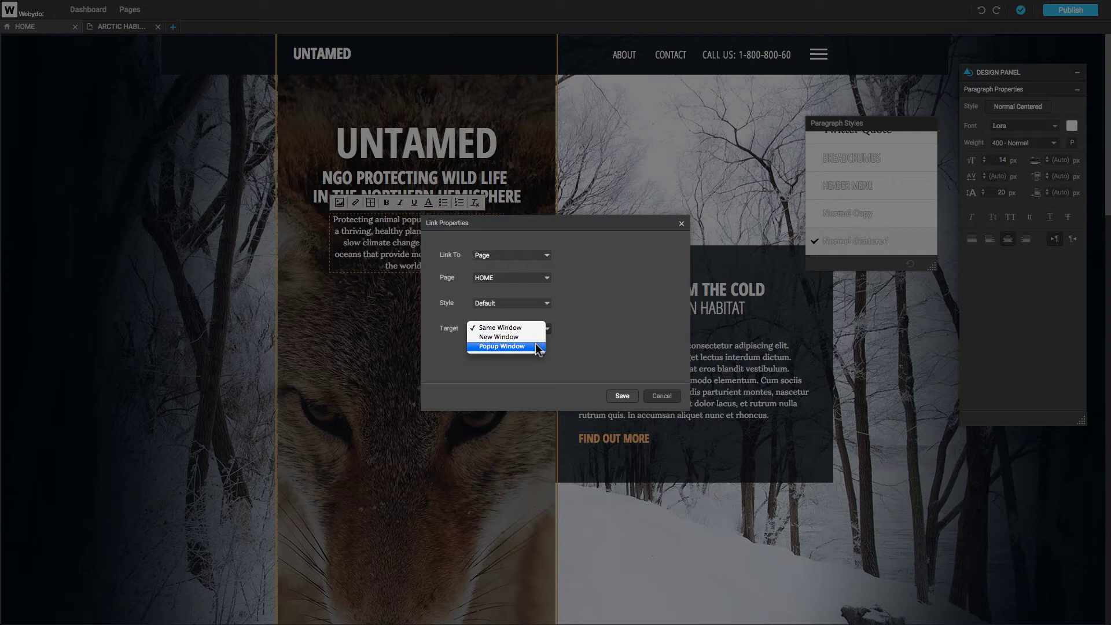
click(499, 337)
click(665, 397)
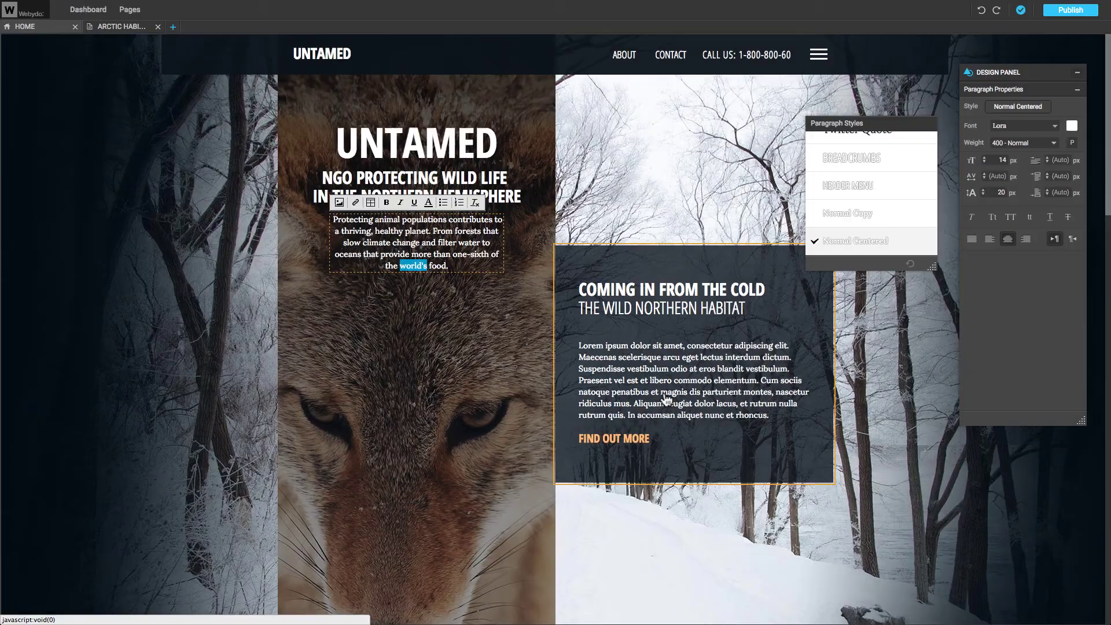
Try bold, underline and dark colour on world's, then clear its formatting and reselect it.
click(386, 203)
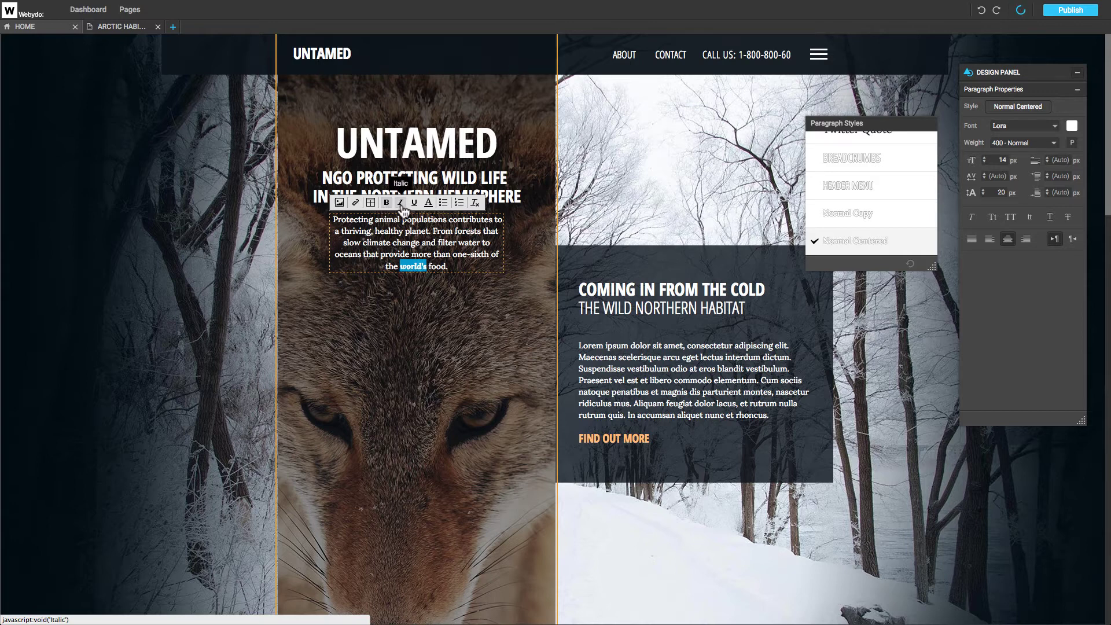
click(414, 203)
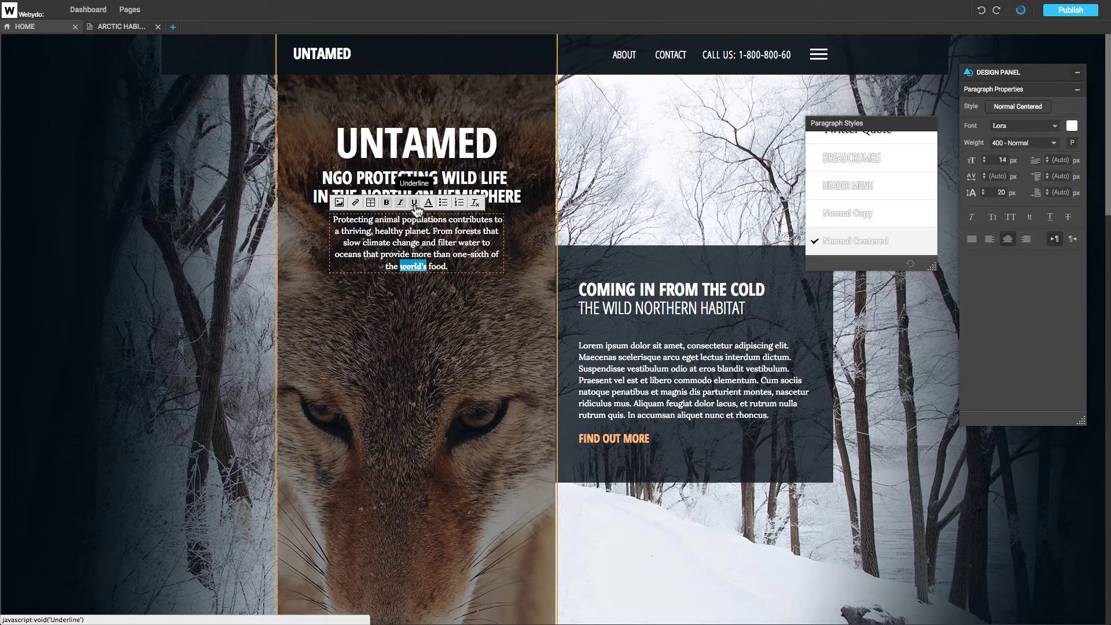
click(429, 204)
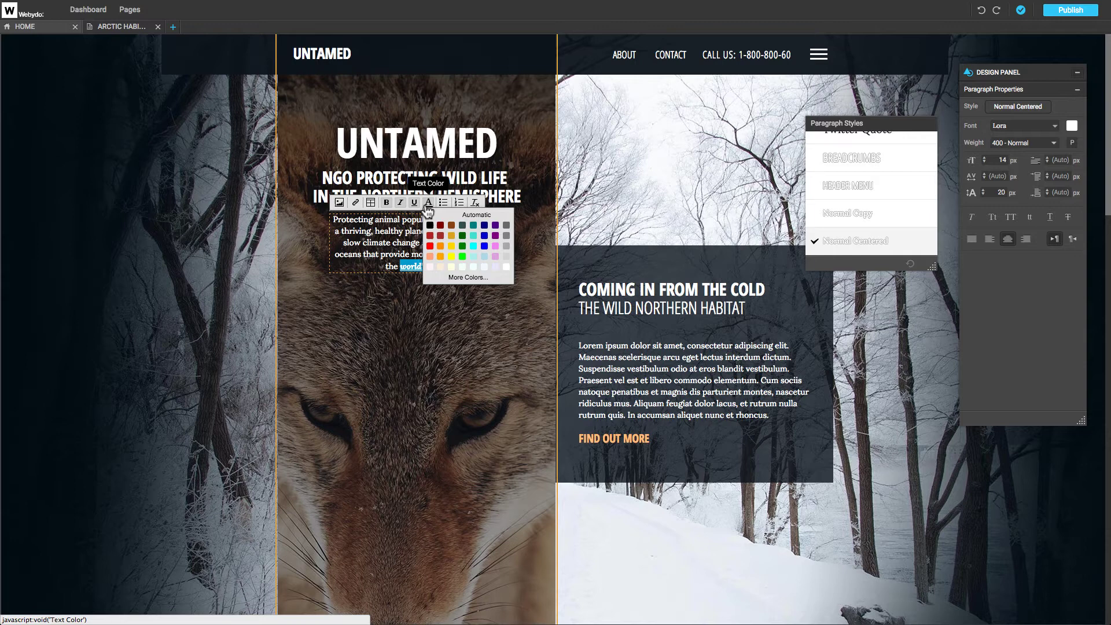
click(430, 225)
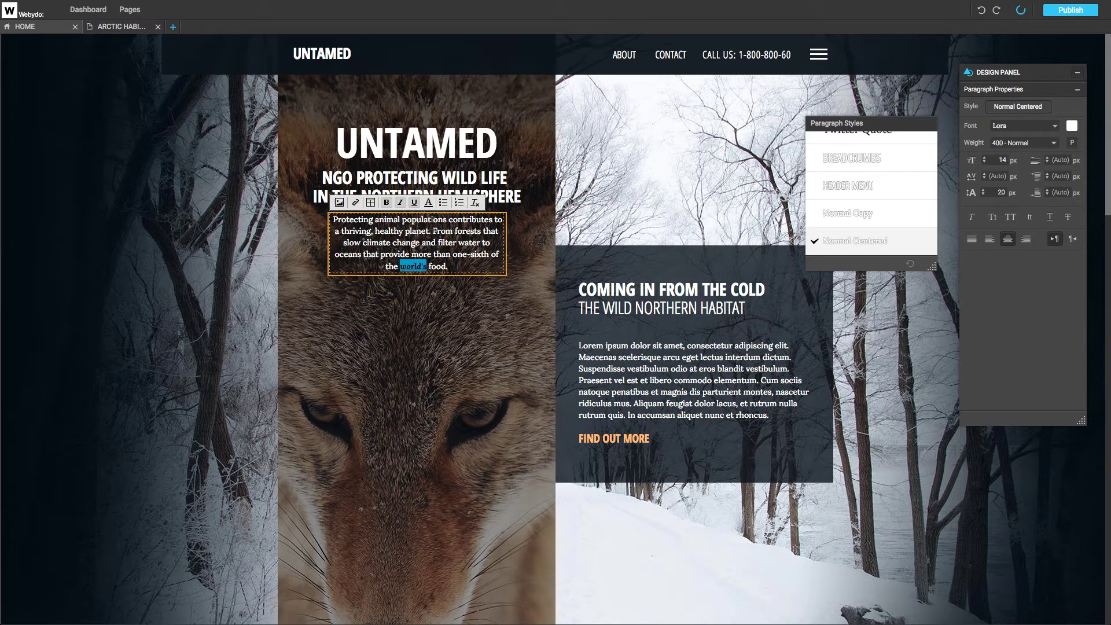
click(474, 204)
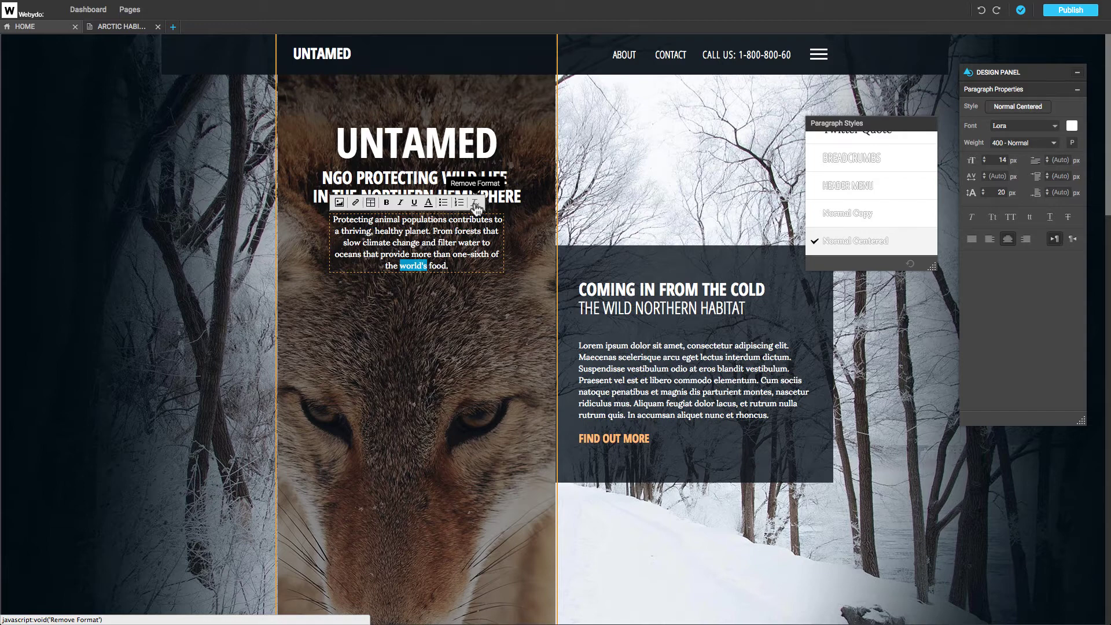
key(ctrl+a)
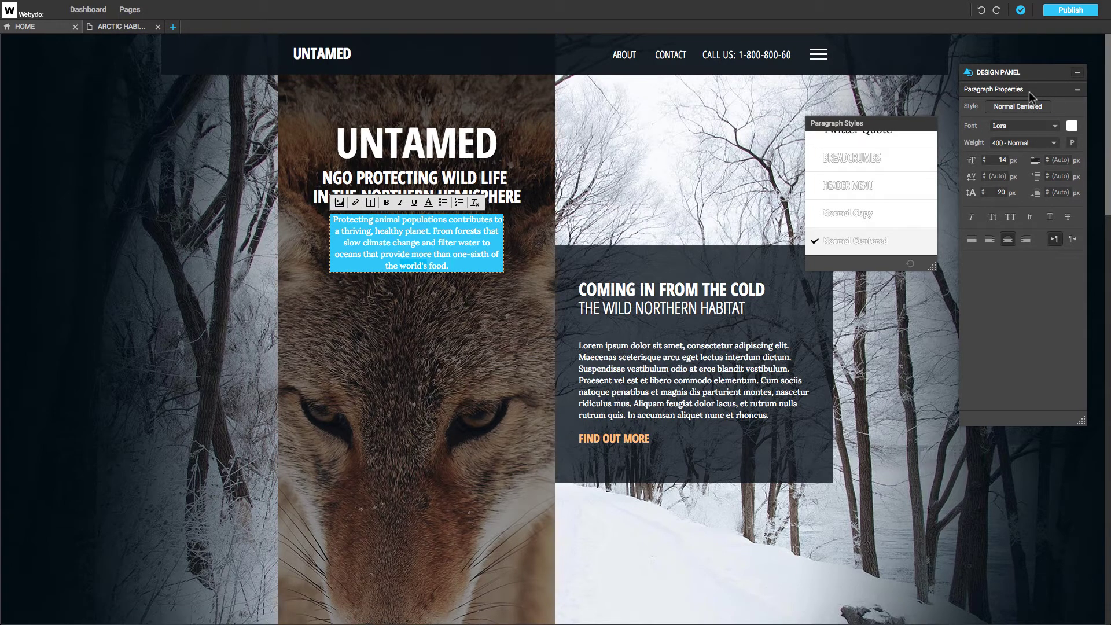
double_click(414, 265)
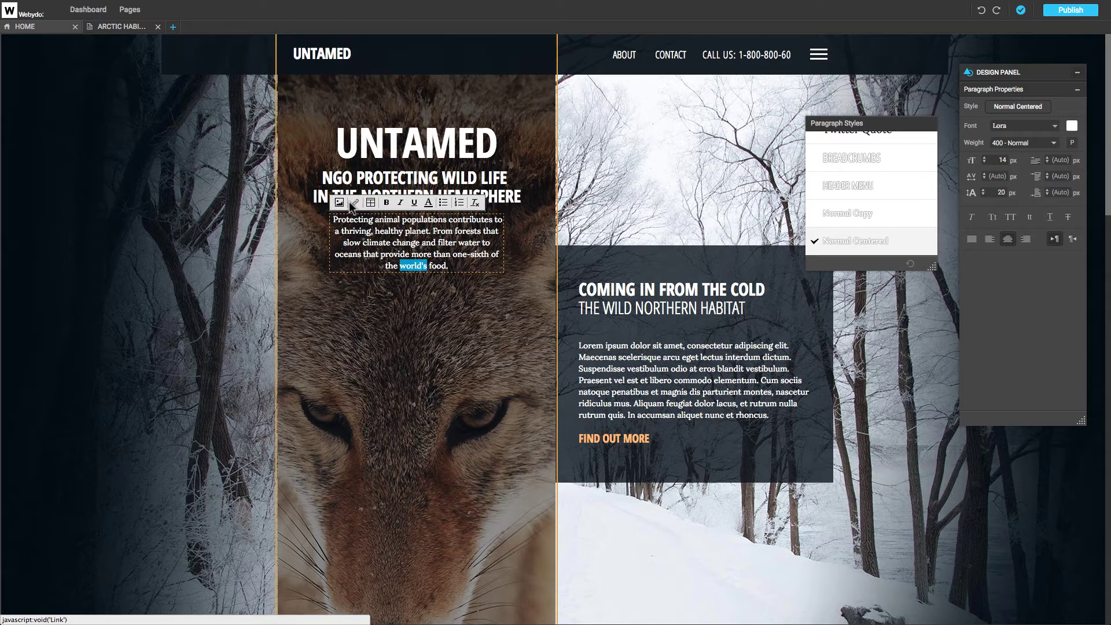
Replace the What We Do video's Vimeo address with the Forest Habitat clip.
drag(1108, 188, 1109, 479)
click(773, 387)
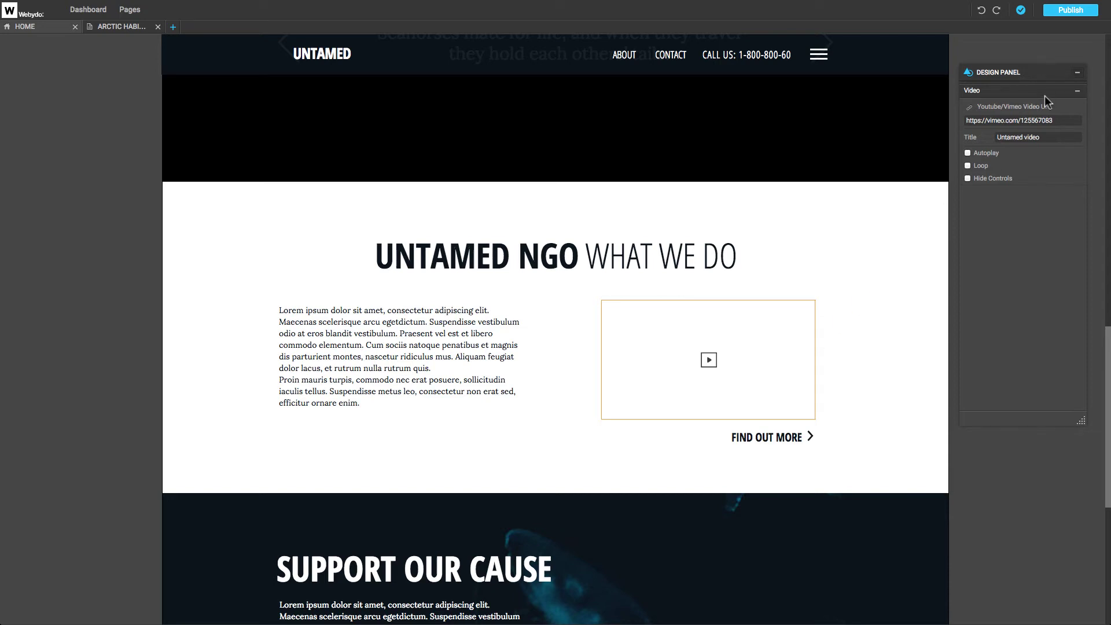
click(1060, 121)
key(BackSpace)
key(BackSpace)
key(BackSpace)
key(BackSpace)
key(BackSpace)
key(BackSpace)
key(BackSpace)
key(BackSpace)
key(BackSpace)
key(BackSpace)
key(BackSpace)
key(BackSpace)
key(BackSpace)
key(BackSpace)
key(BackSpace)
key(BackSpace)
key(BackSpace)
key(BackSpace)
text(vimeo.com/126369826)
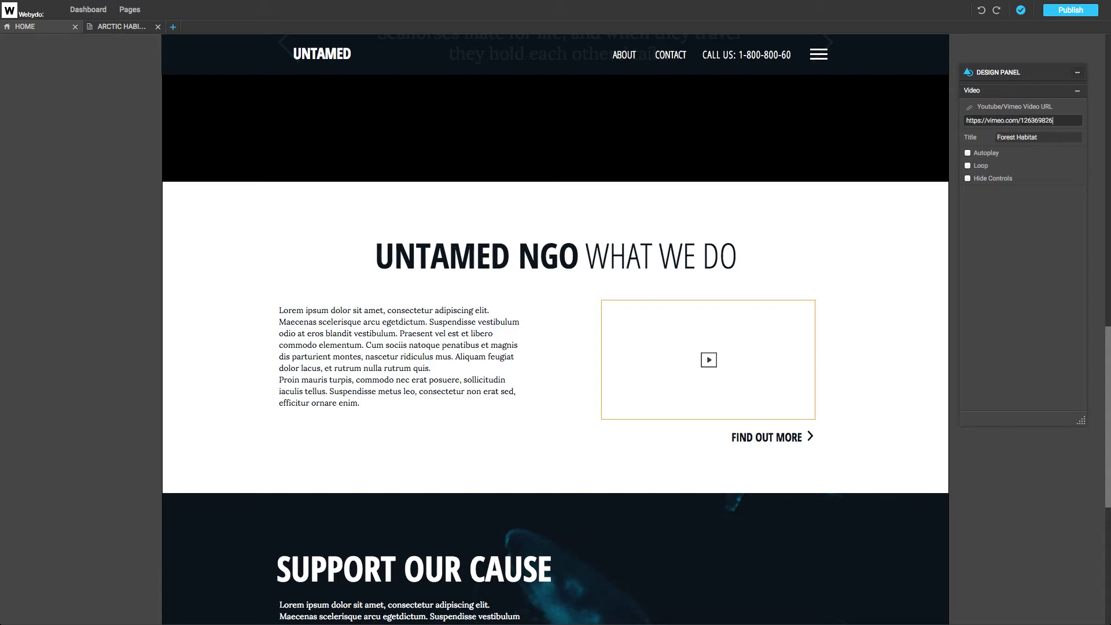
click(1056, 134)
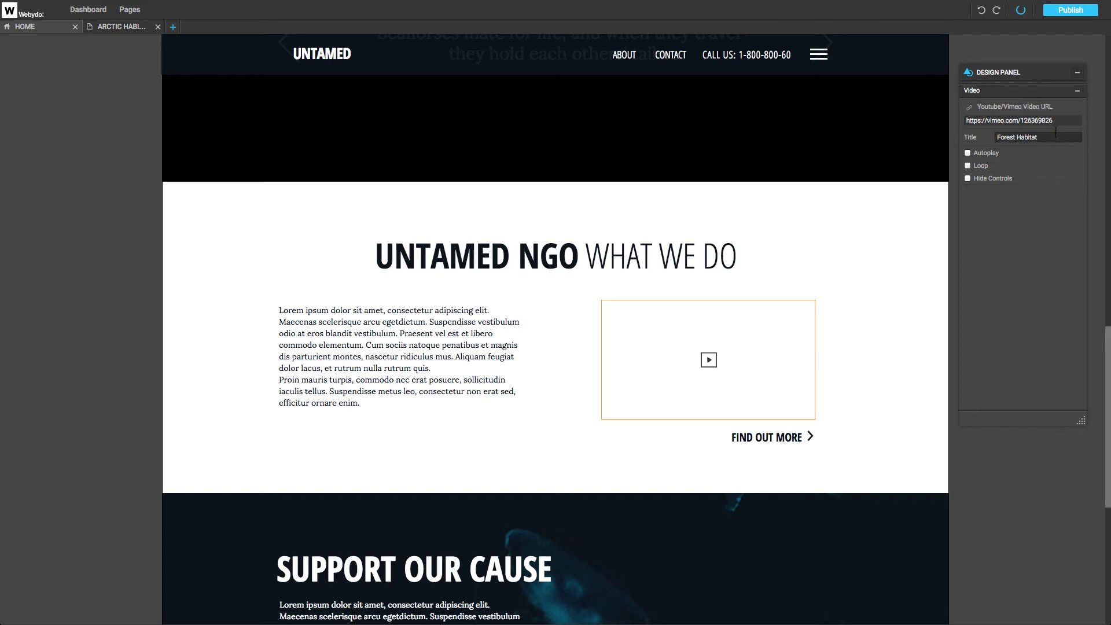
Make the video autoplay, loop and hide controls, then go to the Arctic Habitat page.
click(967, 154)
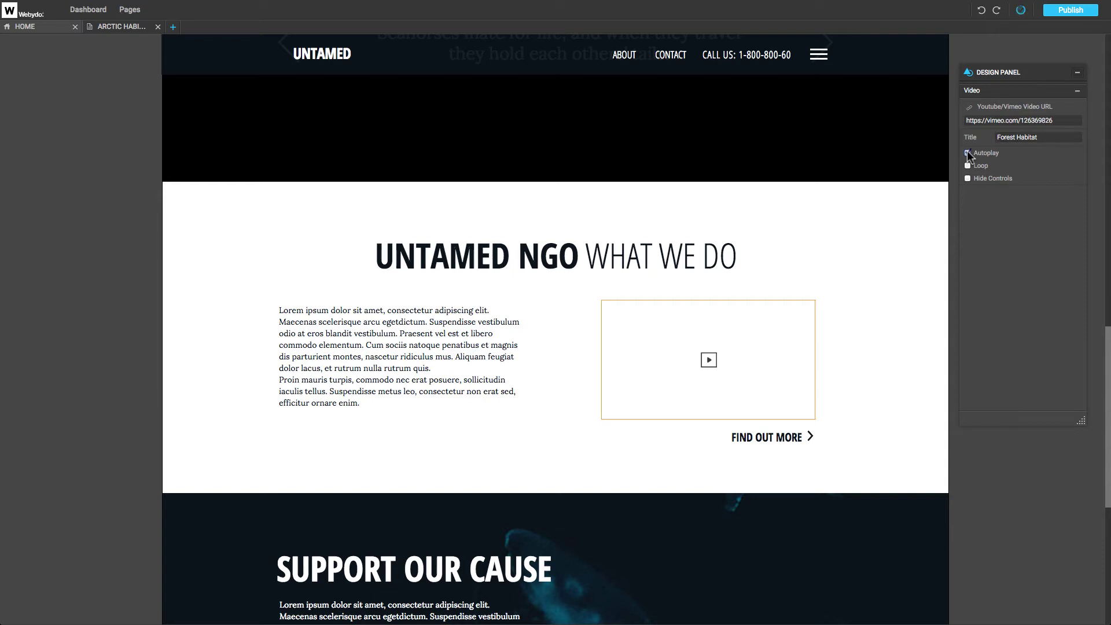
click(968, 166)
click(968, 178)
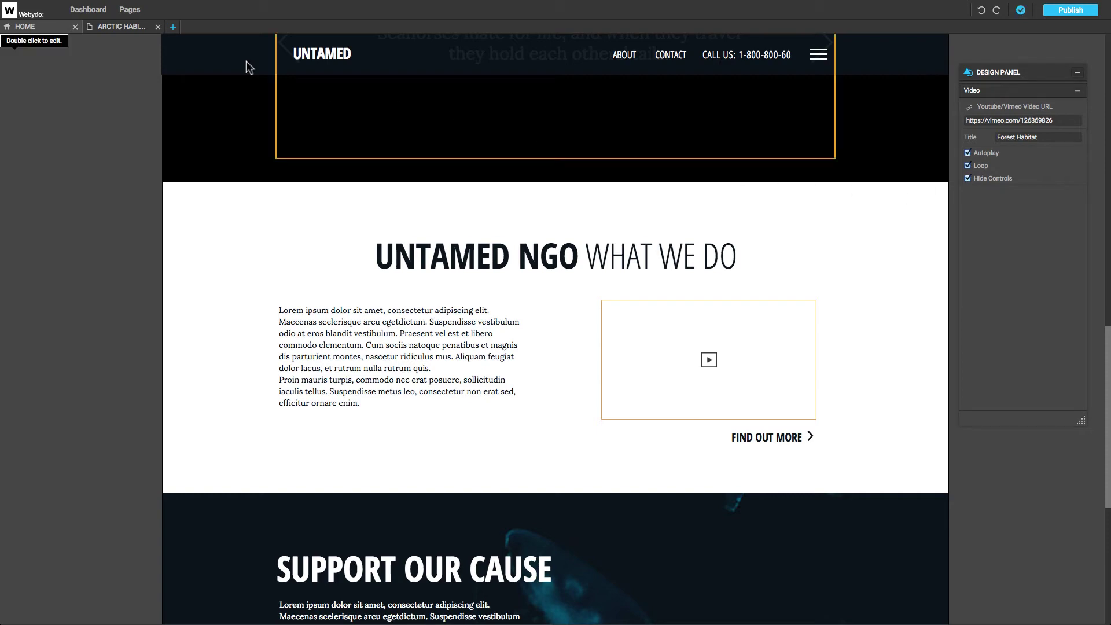
click(124, 29)
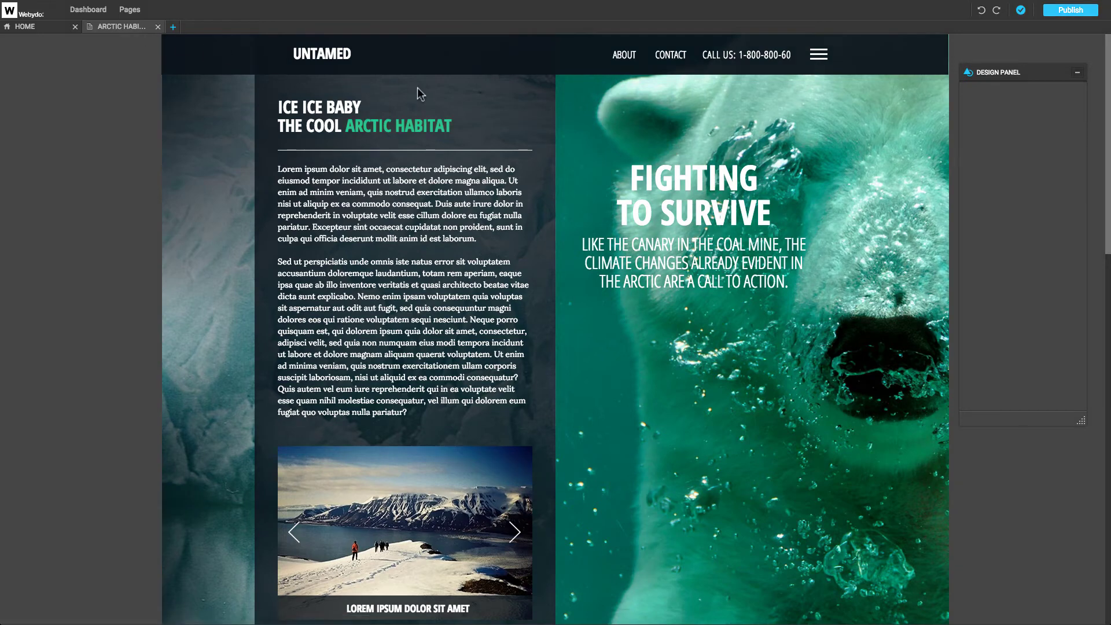
drag(1107, 173, 1100, 304)
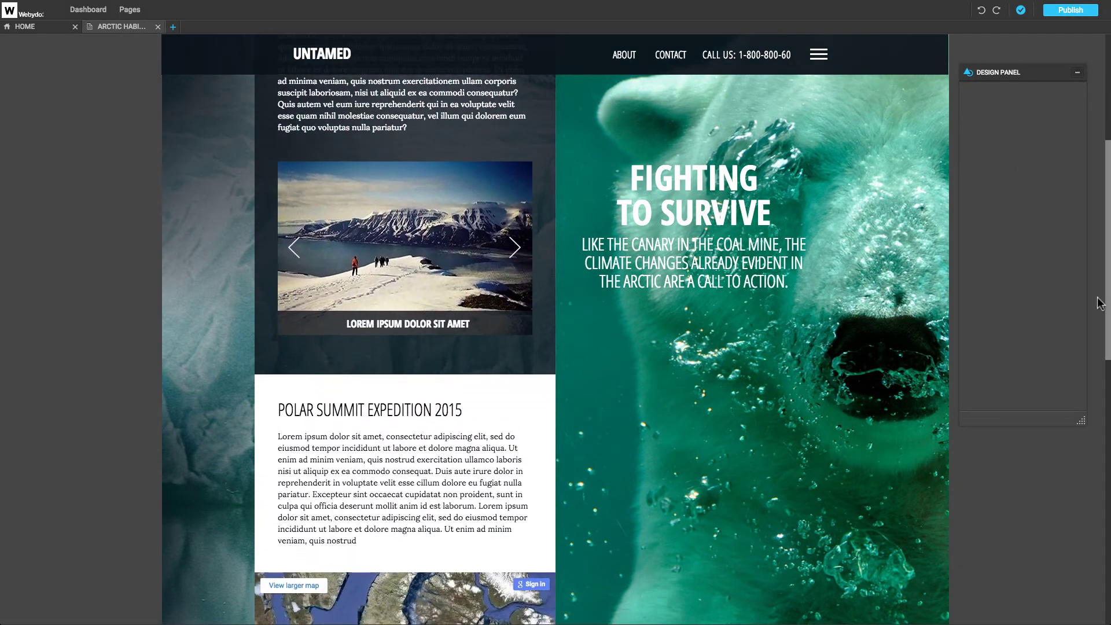
click(517, 252)
click(517, 252)
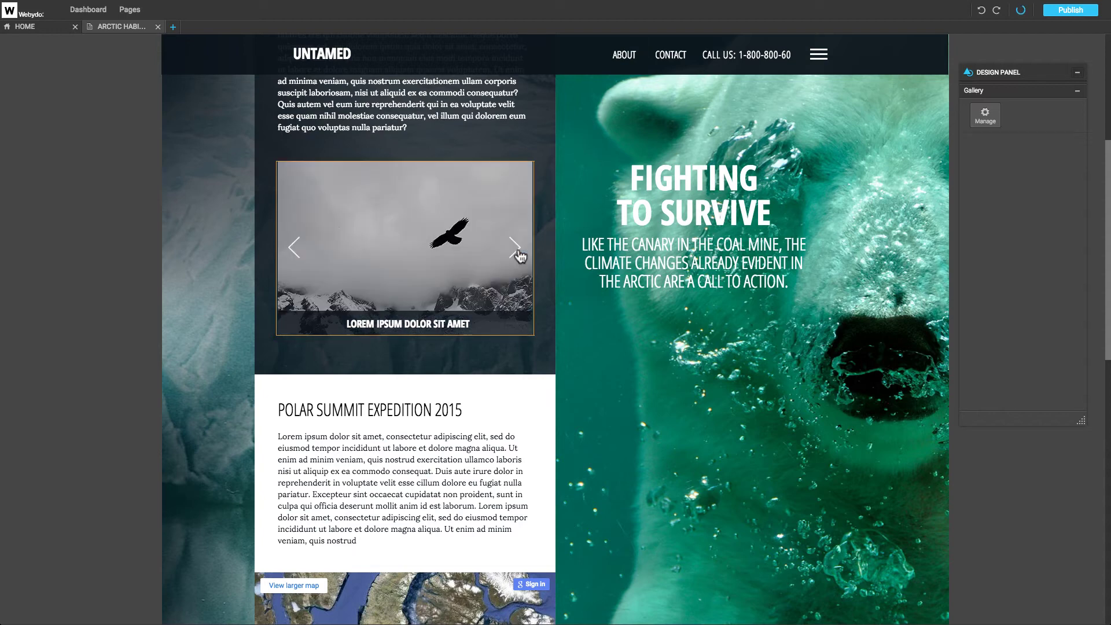
click(517, 252)
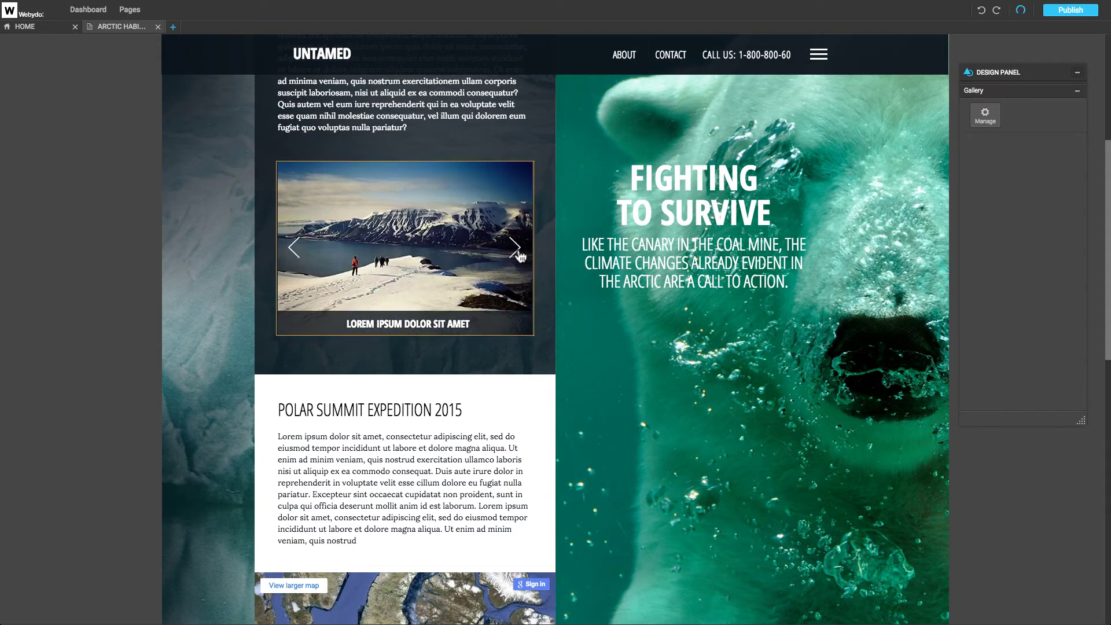
double_click(459, 324)
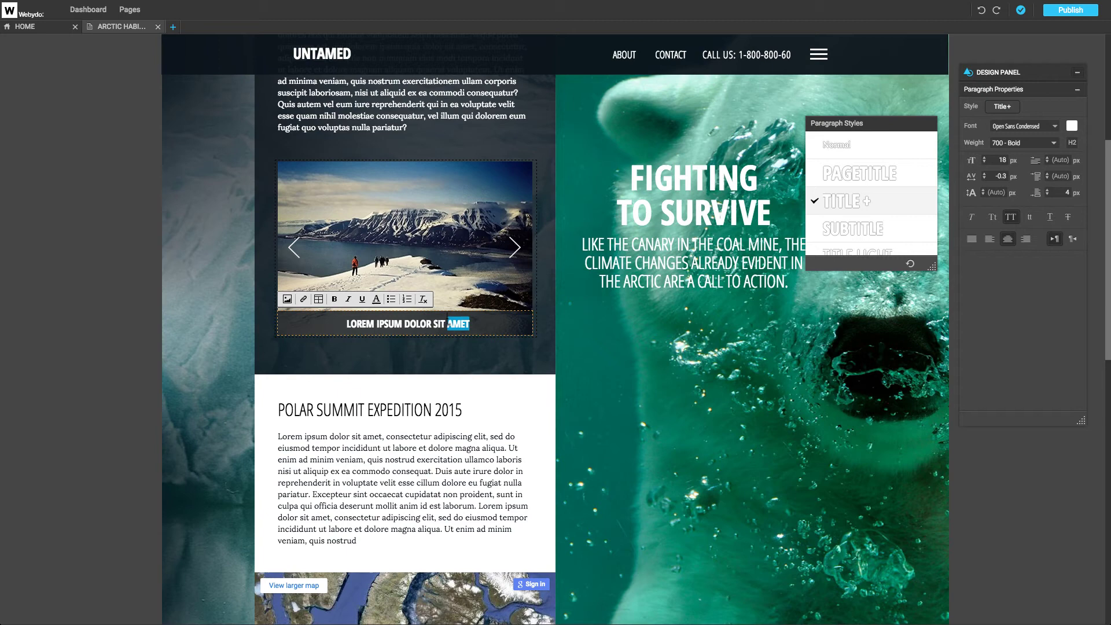
click(478, 302)
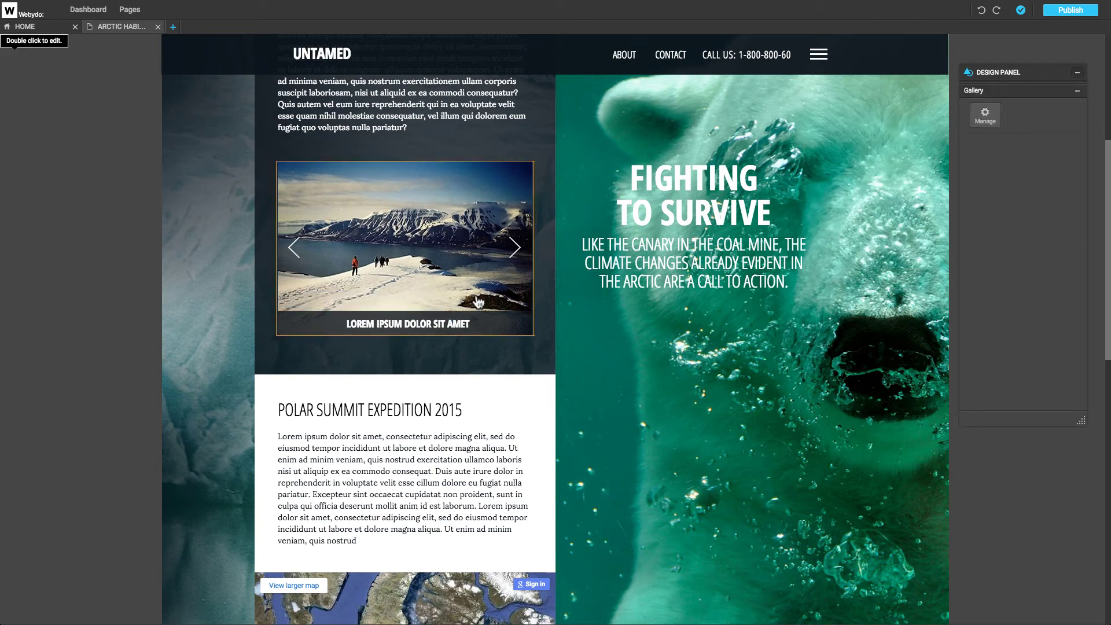
Move new gallery 02.jpg below new gallery 03.jpg, then delete it from the gallery.
click(992, 121)
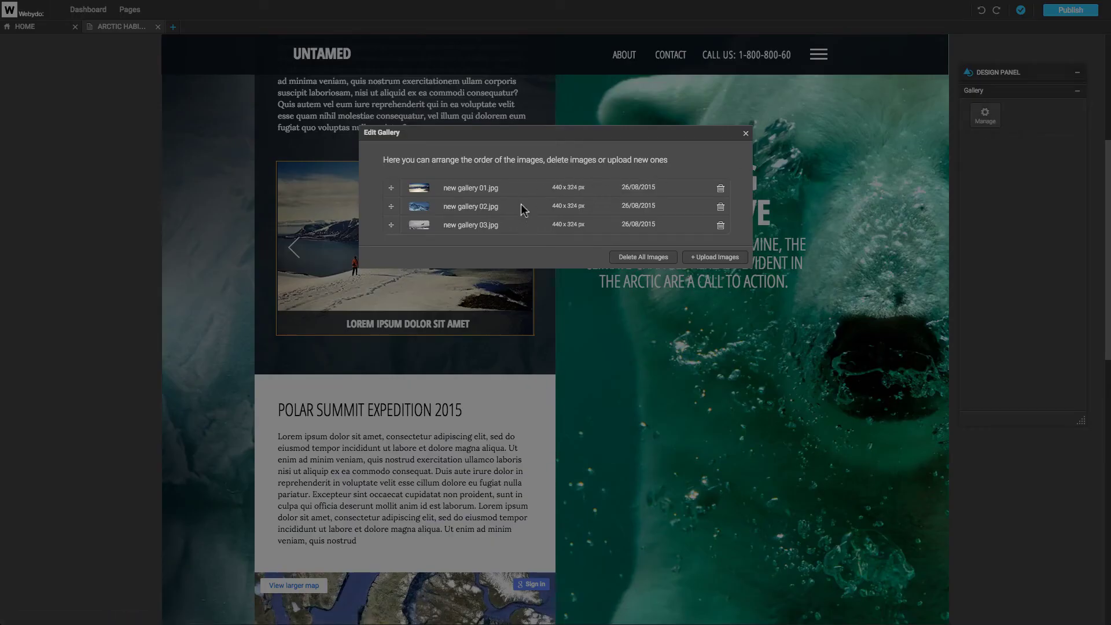
drag(521, 203, 523, 229)
click(721, 226)
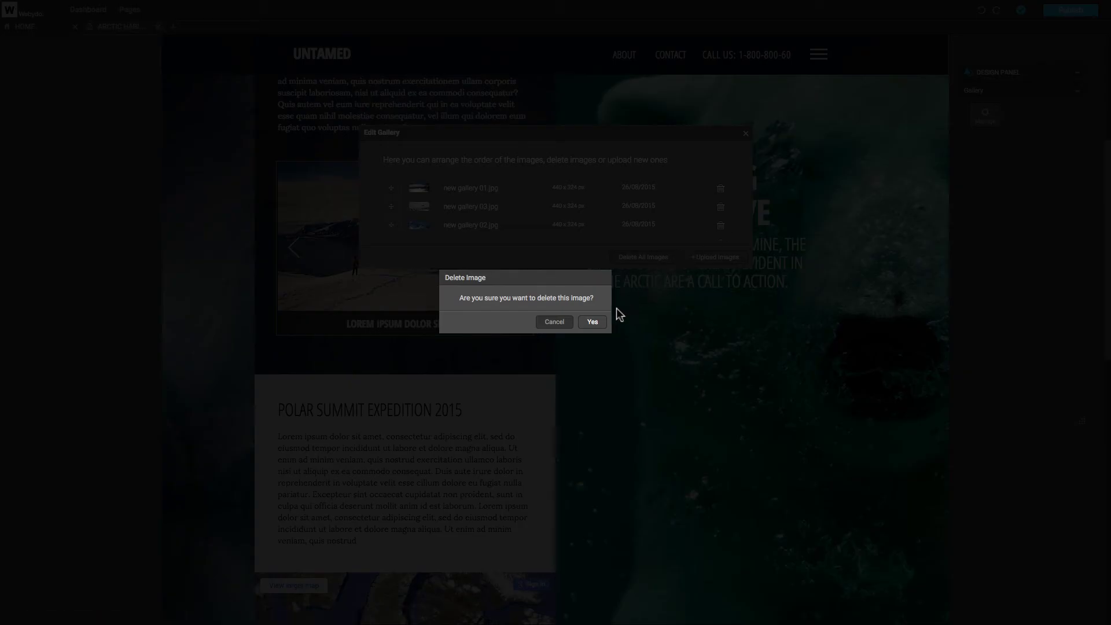
click(598, 320)
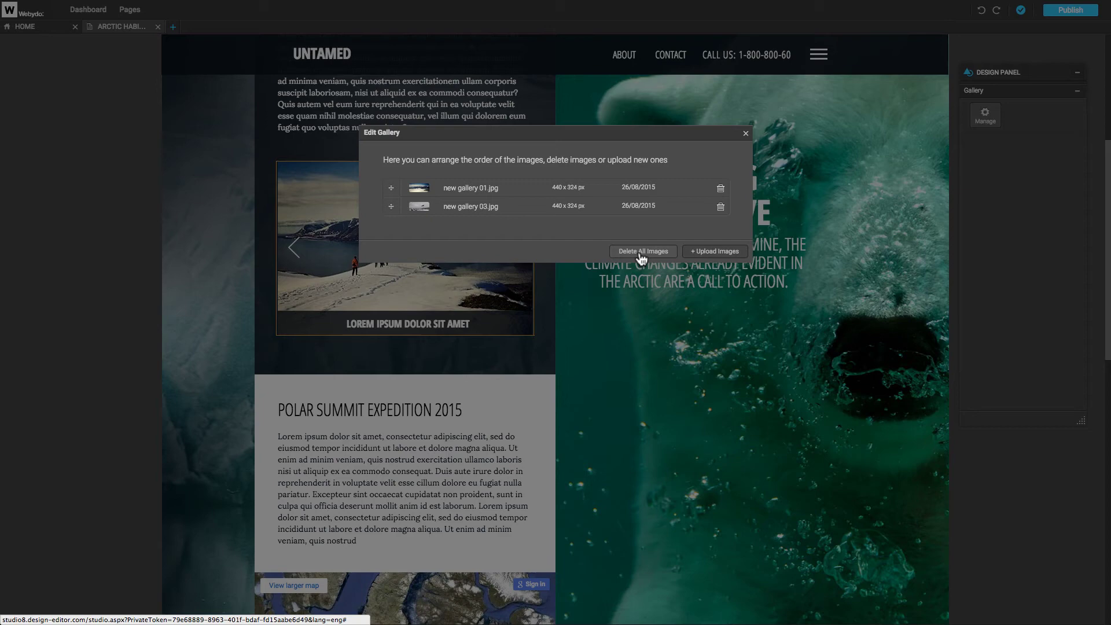
Re-upload new gallery 02.jpg into the Arctic gallery and check it sits last.
click(705, 253)
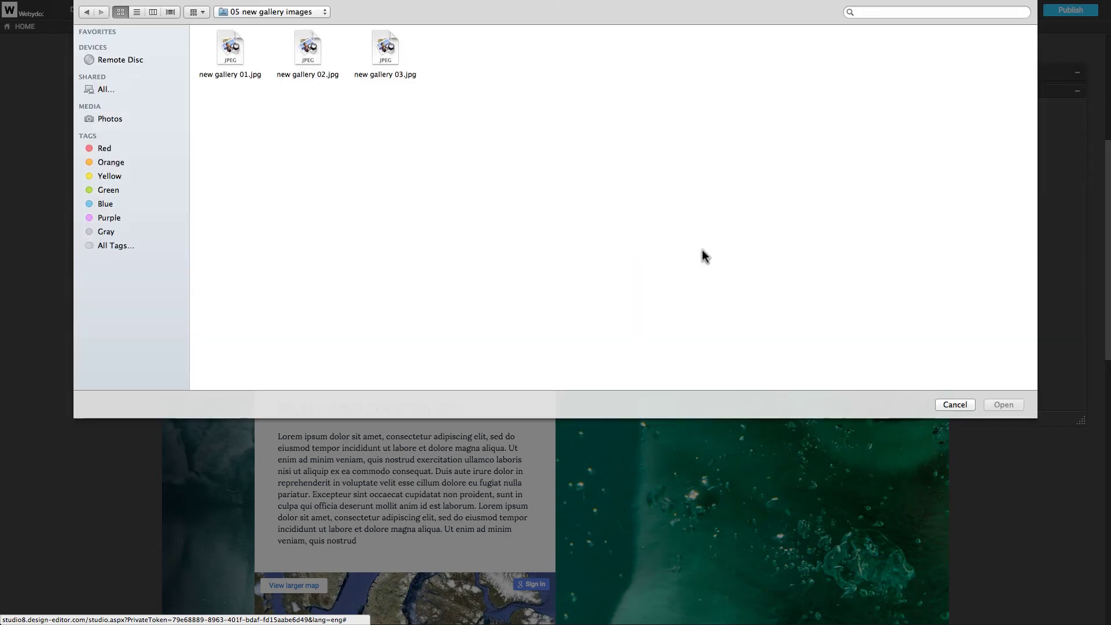
click(308, 53)
click(1005, 402)
click(747, 133)
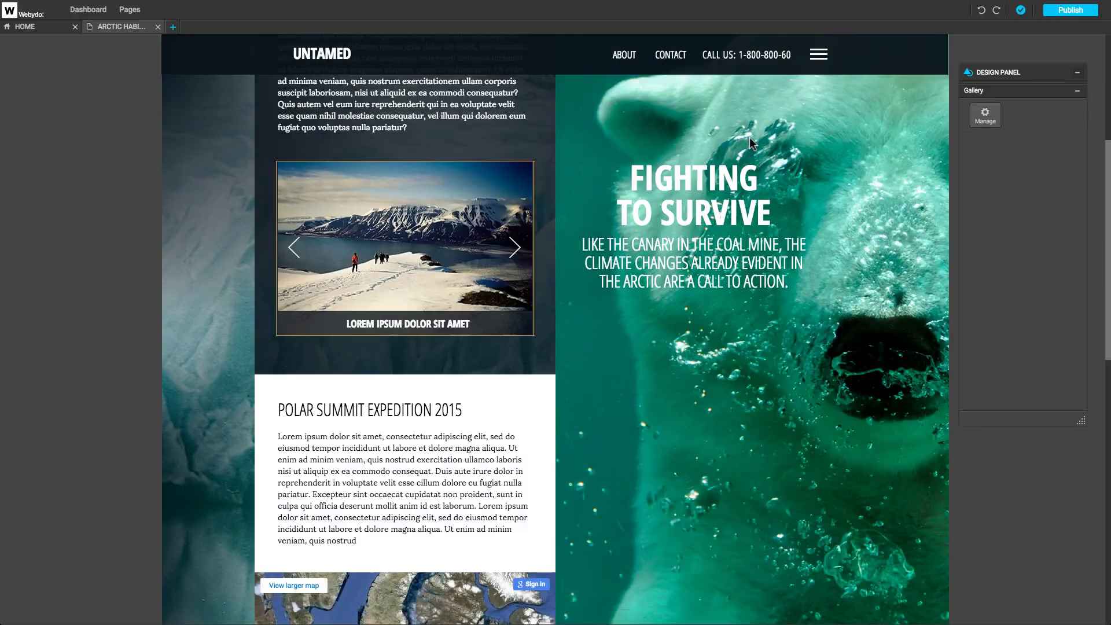
double_click(469, 207)
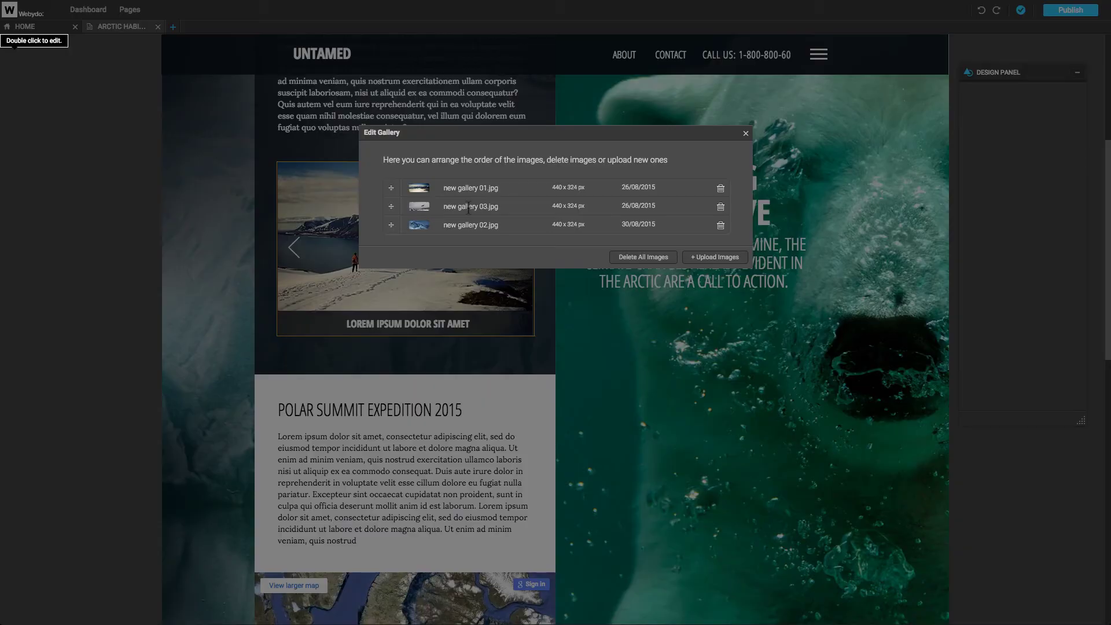
click(746, 134)
Move tweet Item 4 below Item 3 and delete the extra New Item.
drag(1107, 211, 1109, 444)
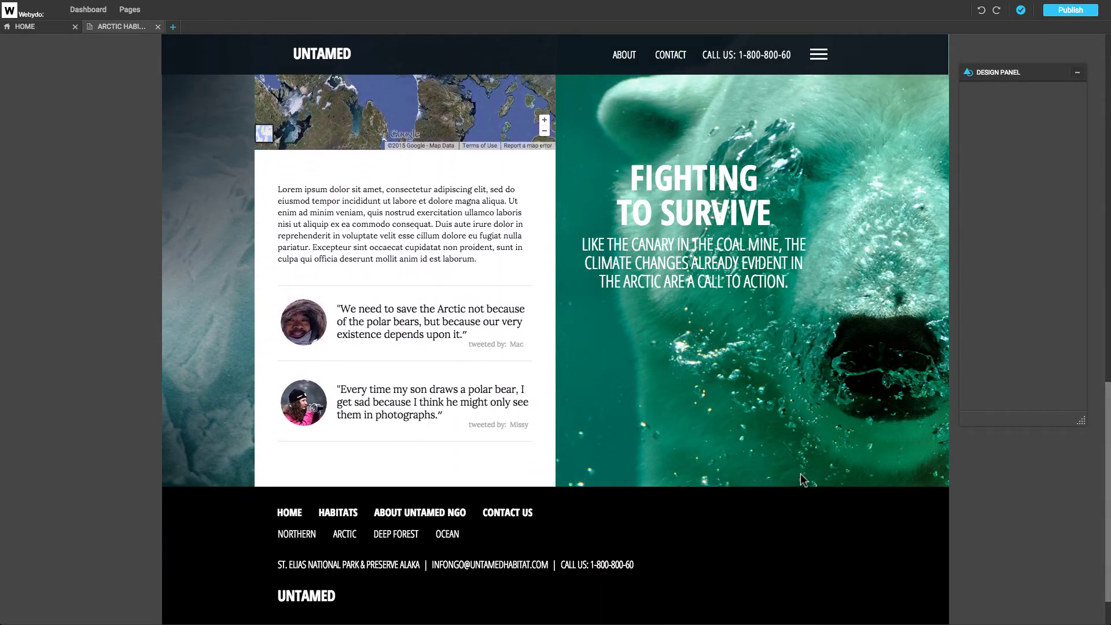
click(510, 455)
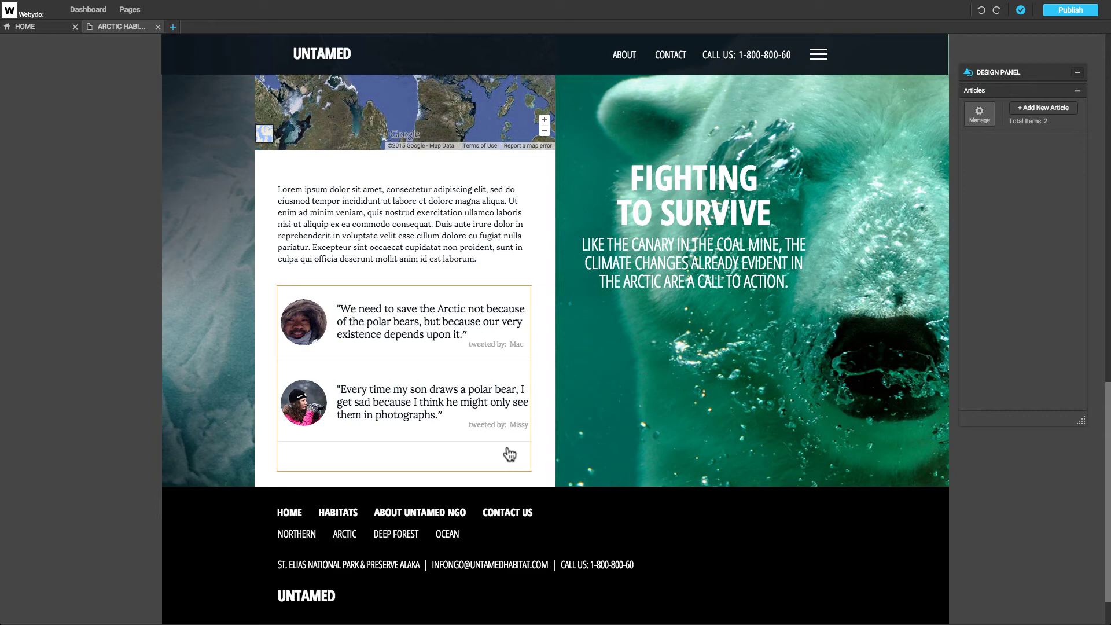
click(1040, 110)
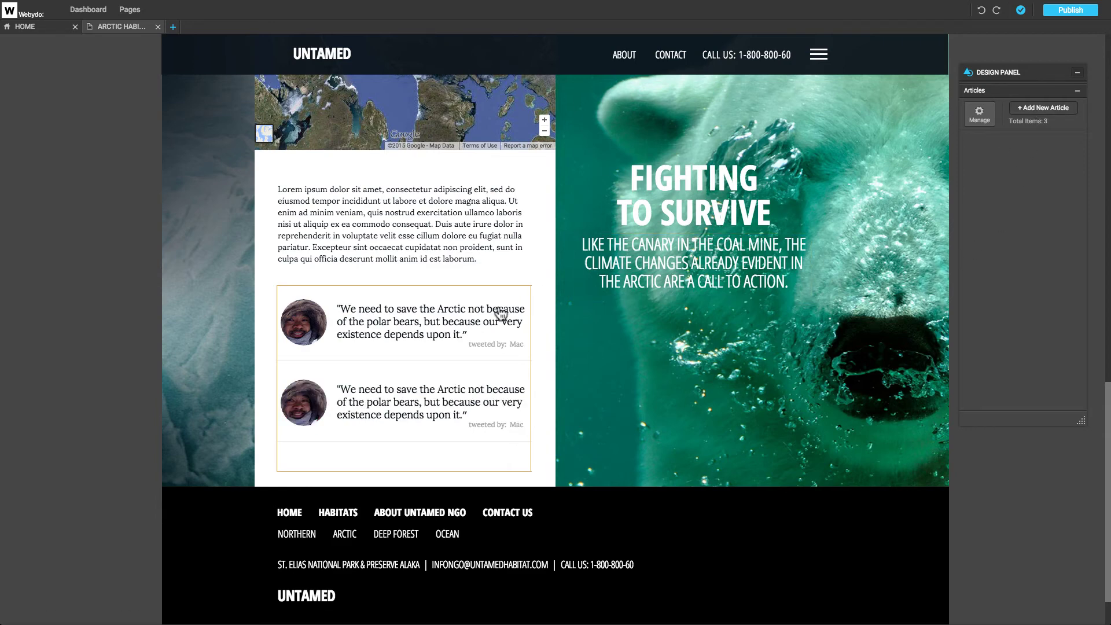
click(979, 114)
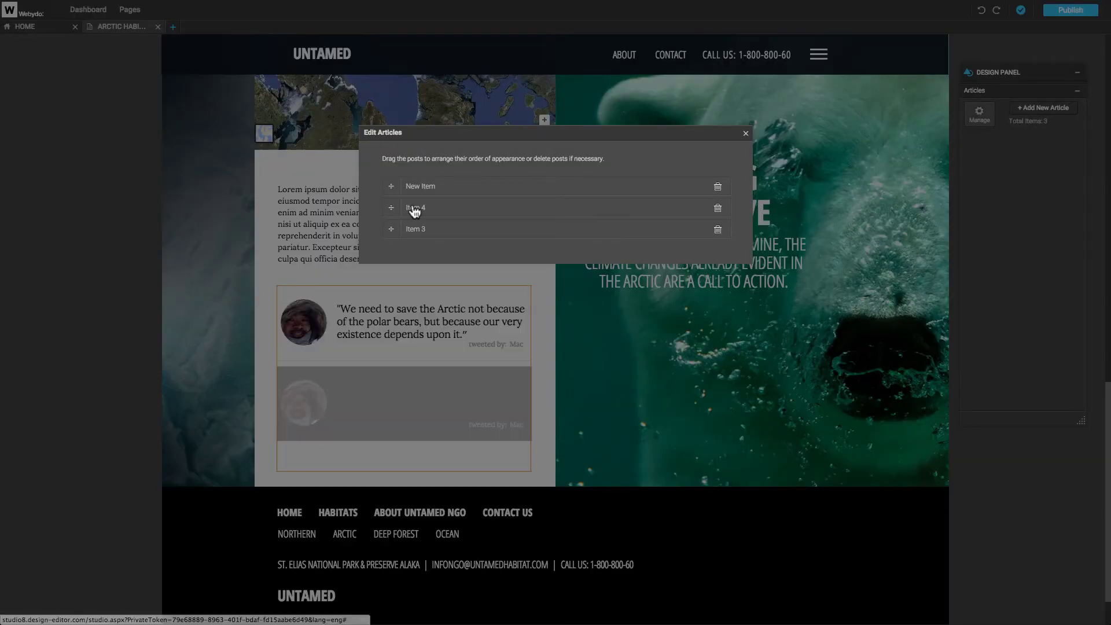
drag(409, 209, 388, 240)
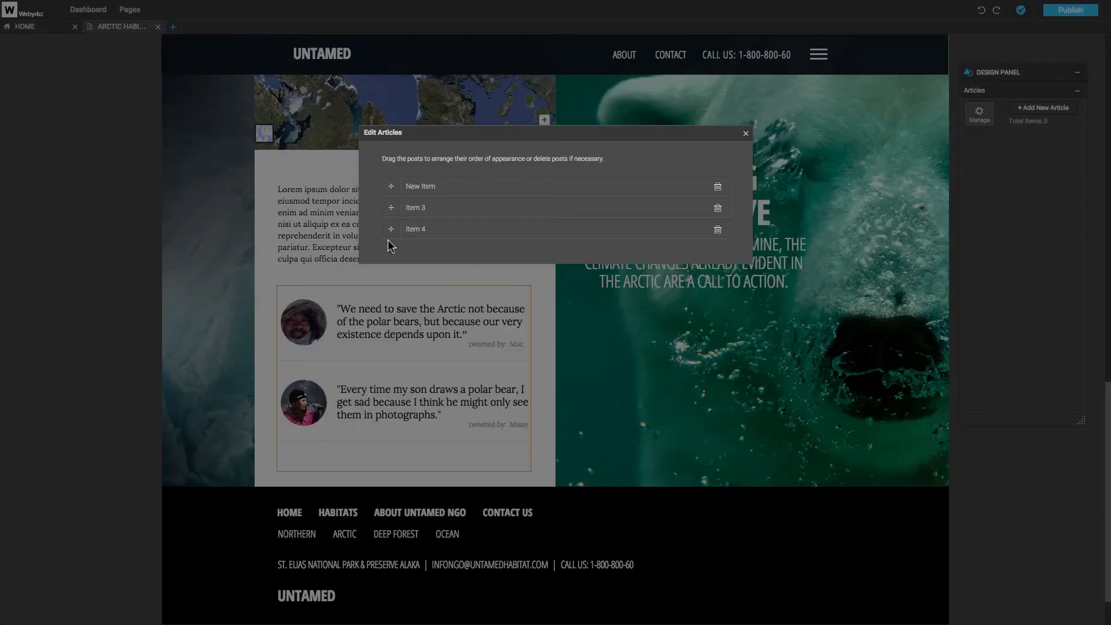
click(718, 186)
click(593, 322)
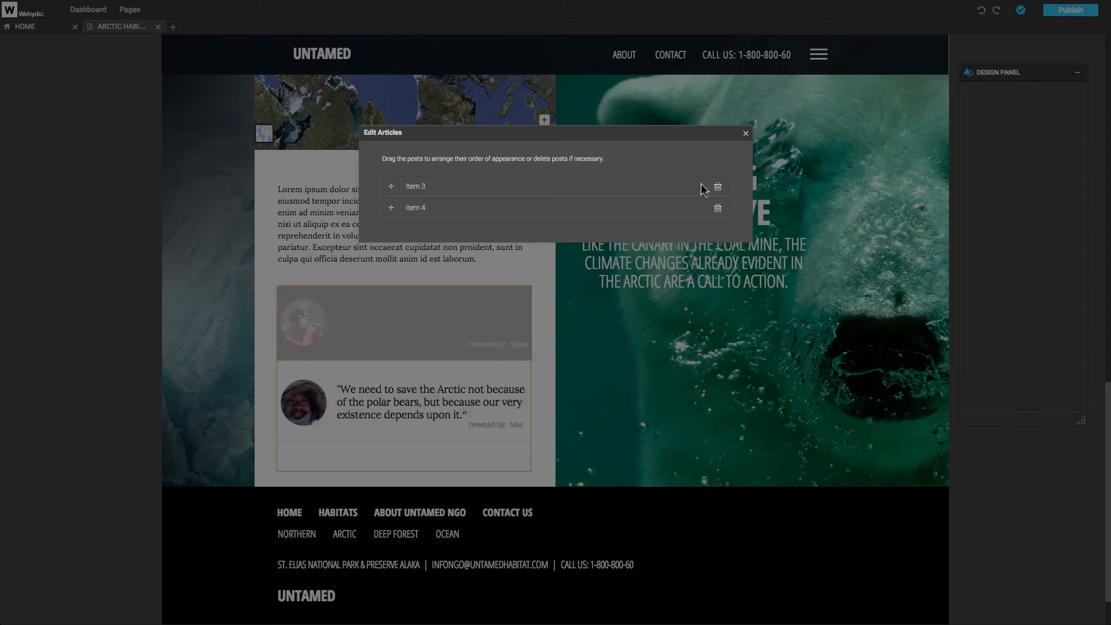
click(746, 134)
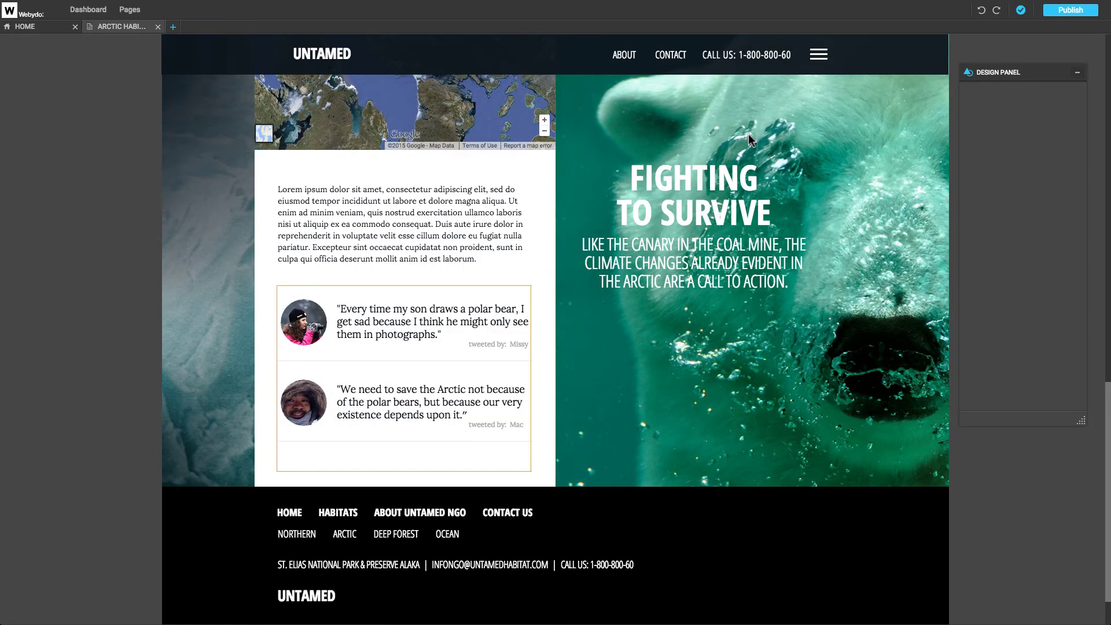
Change the credit from 'tweeted by' to 'By' and trim the first quote to '…polar bear, I get sad,'.
double_click(481, 425)
text(B)
key(Delete)
key(Escape)
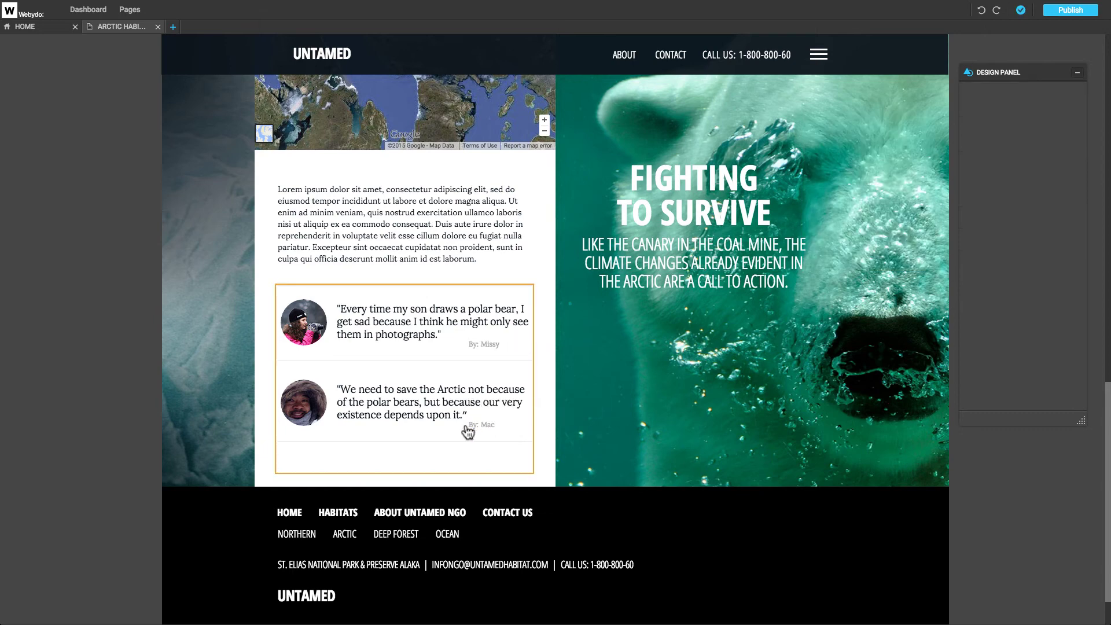
click(435, 334)
key(BackSpace)
key(BackSpace)
key(BackSpace)
key(BackSpace)
key(BackSpace)
key(BackSpace)
key(BackSpace)
key(BackSpace)
key(BackSpace)
key(BackSpace)
key(BackSpace)
key(BackSpace)
key(BackSpace)
key(BackSpace)
key(BackSpace)
key(BackSpace)
key(BackSpace)
key(BackSpace)
key(BackSpace)
key(BackSpace)
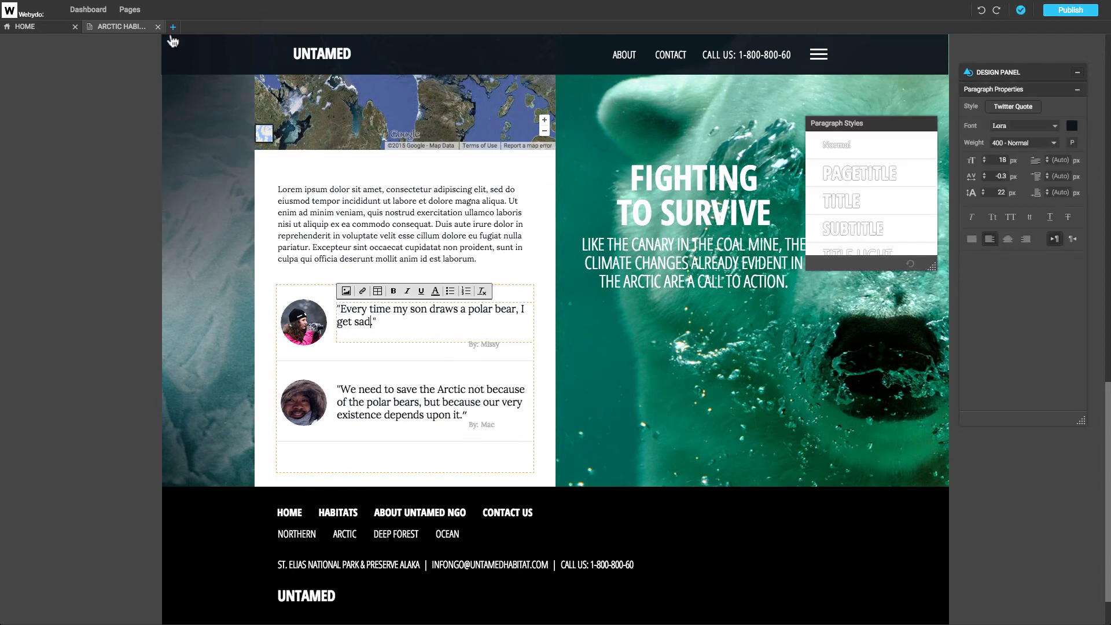
Go to the CONTACT page and select its contact form.
click(130, 9)
click(551, 149)
click(441, 229)
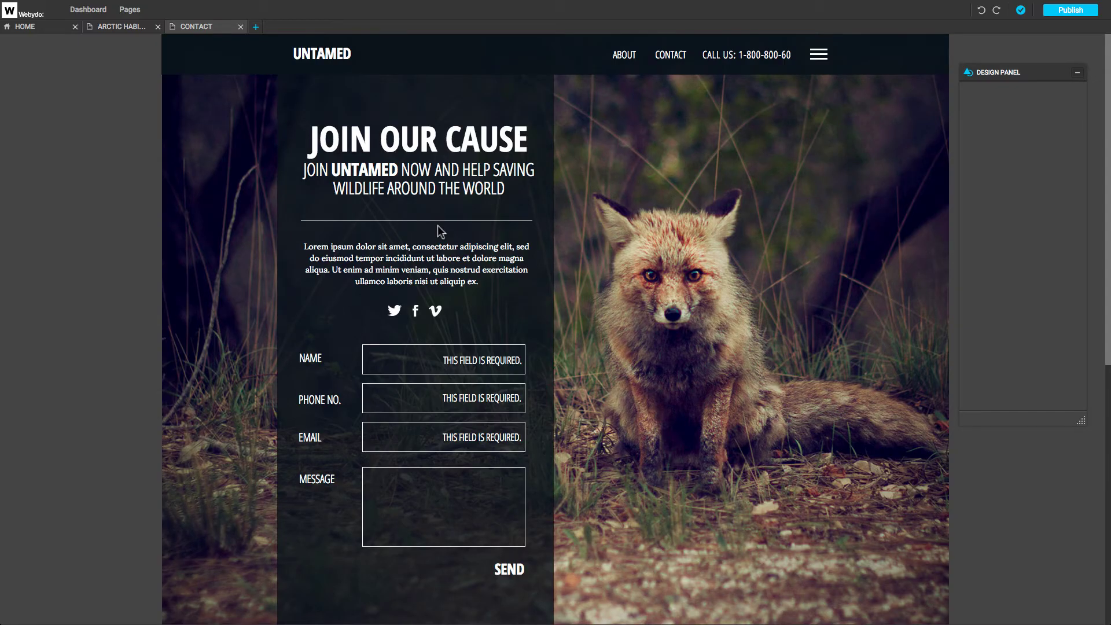
click(455, 573)
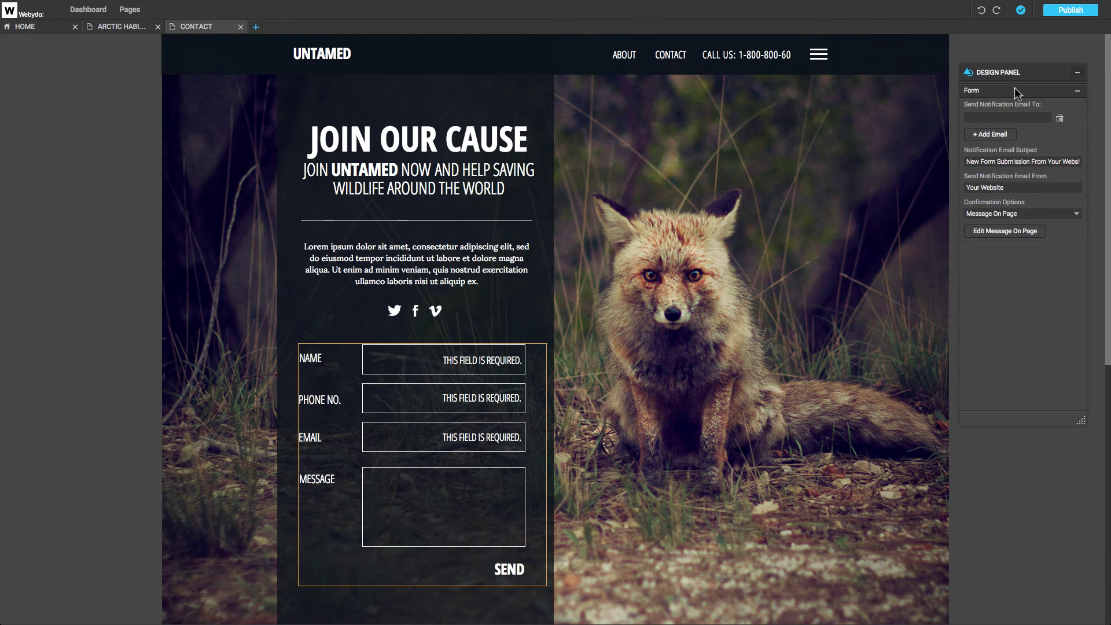
Enter the notification e-mail address, subject 'New Form Submission - Untamed' and sender 'Website - Untamed'.
click(1003, 117)
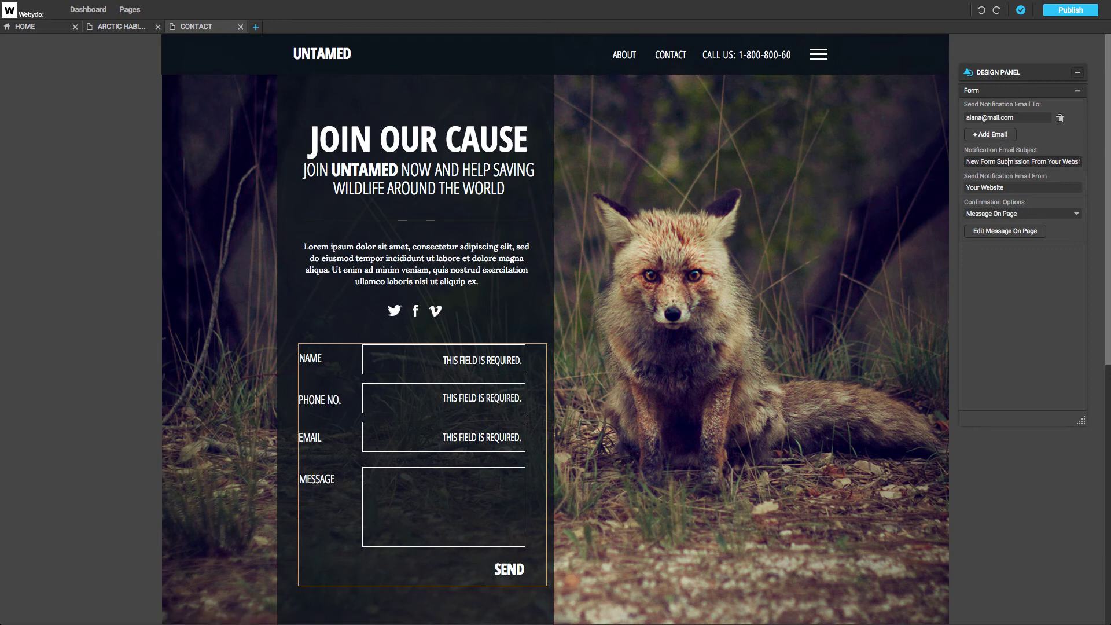
drag(1030, 161, 1080, 161)
text(- Untamed)
click(1019, 187)
text(- Untame)
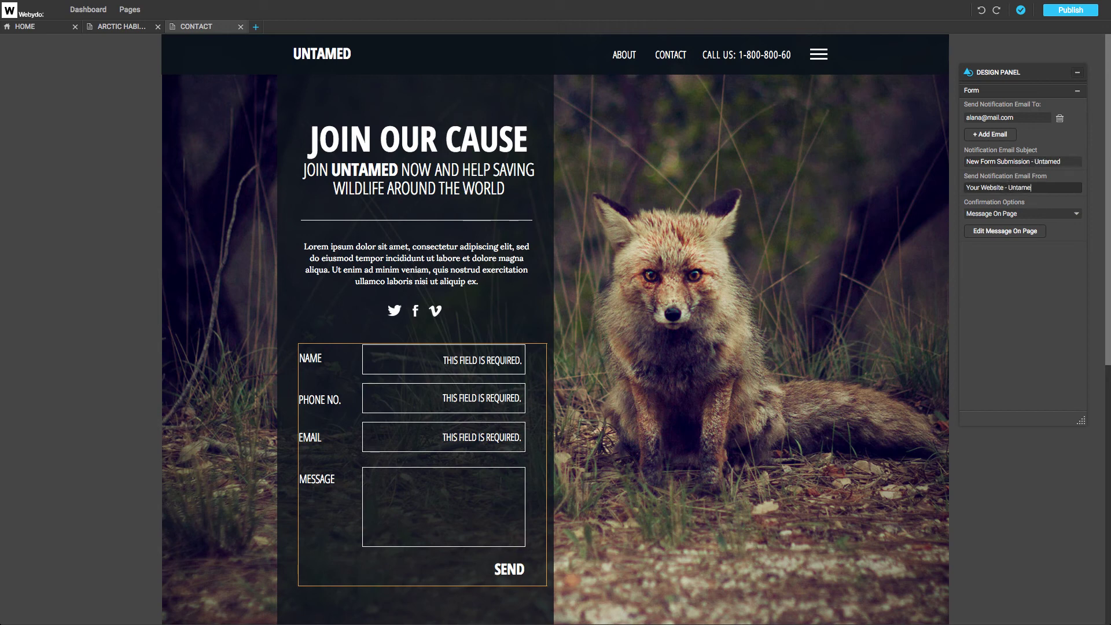
key(BackSpace)
key(BackSpace)
key(BackSpace)
key(BackSpace)
key(BackSpace)
Try the redirect confirmation options, then keep the confirmation as Message On Page.
click(1007, 214)
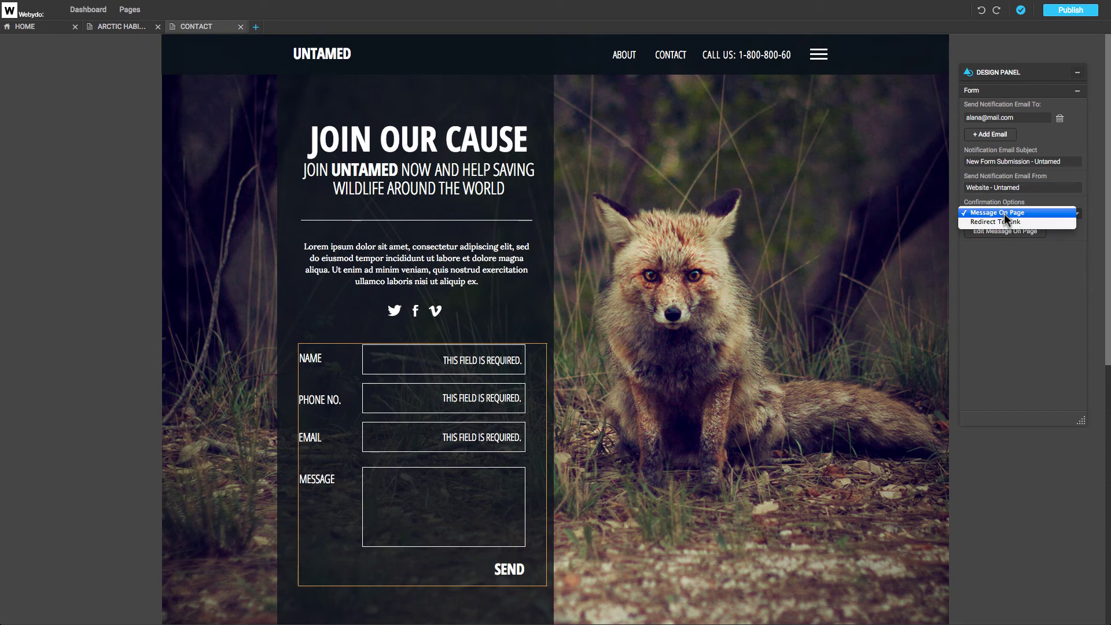
click(1006, 229)
click(1004, 243)
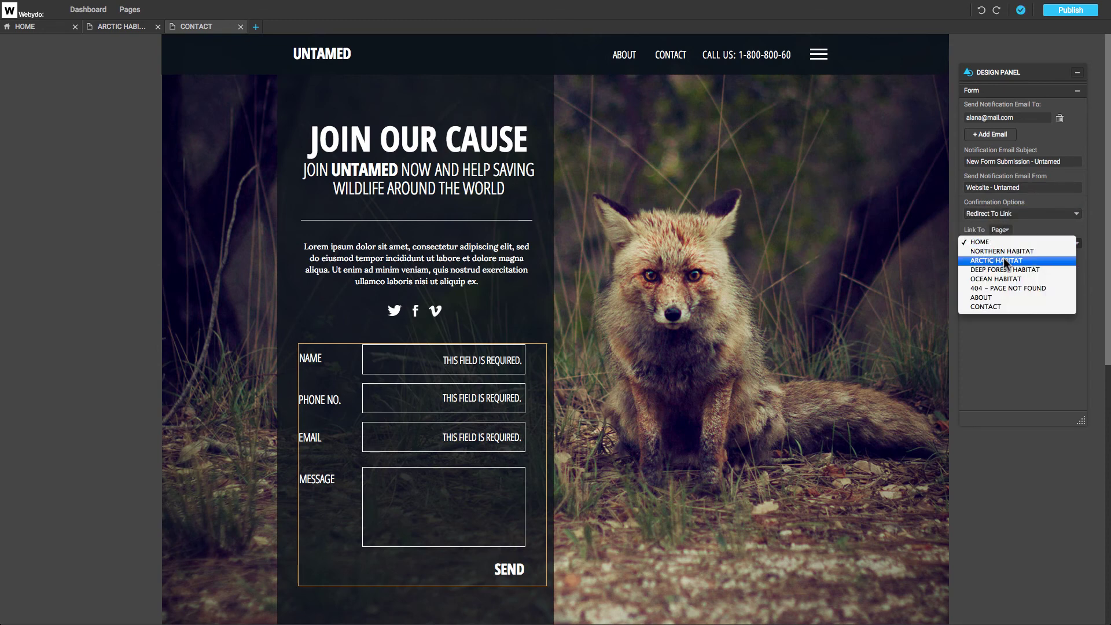
click(1003, 245)
click(1000, 229)
click(1000, 239)
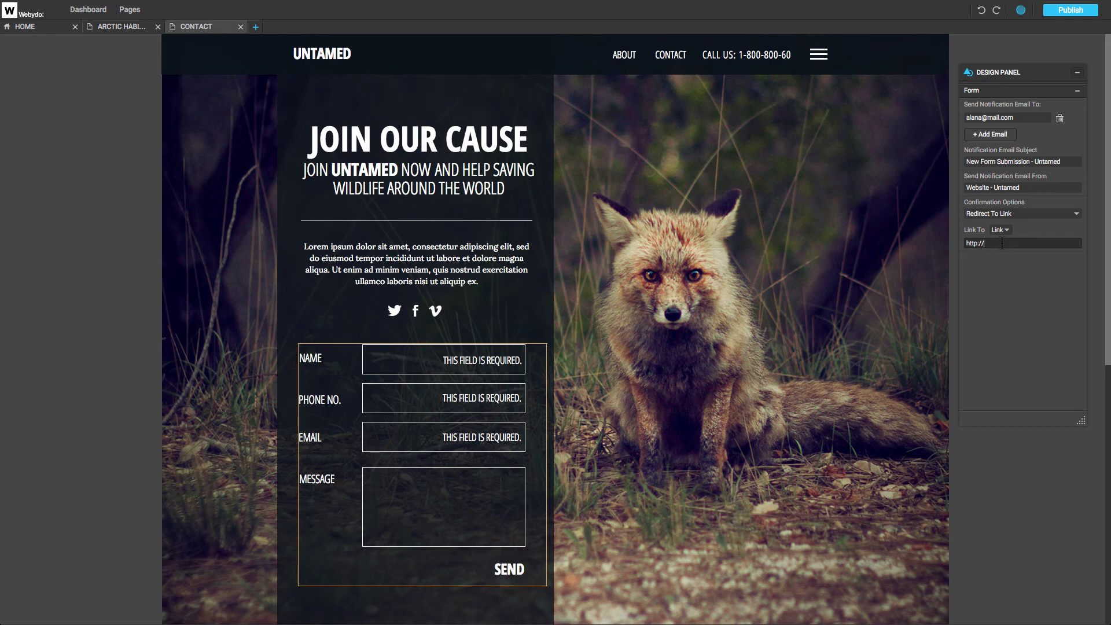
click(1012, 214)
click(1010, 206)
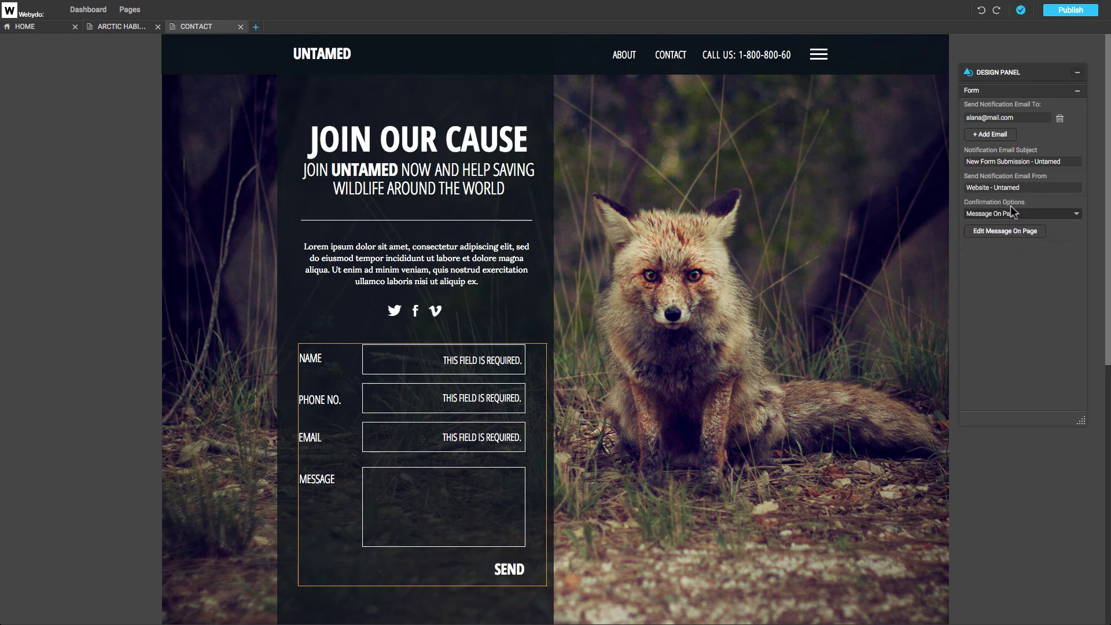
Change the form's thank-you message to 'THE FORM HAS BEEN SUBMITTED.'.
click(1013, 232)
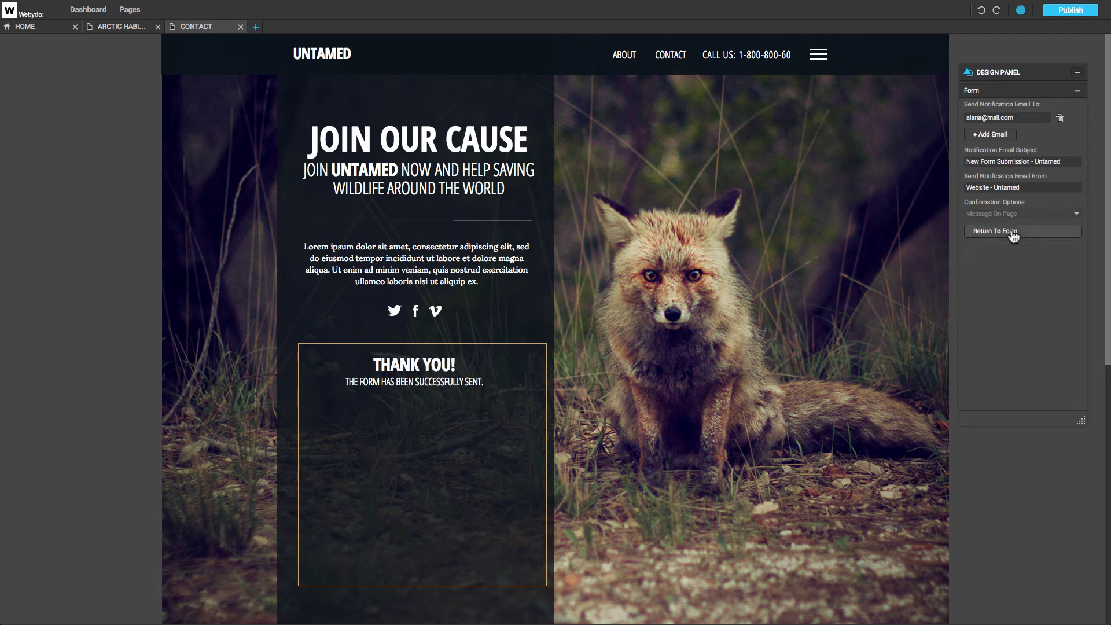
double_click(483, 382)
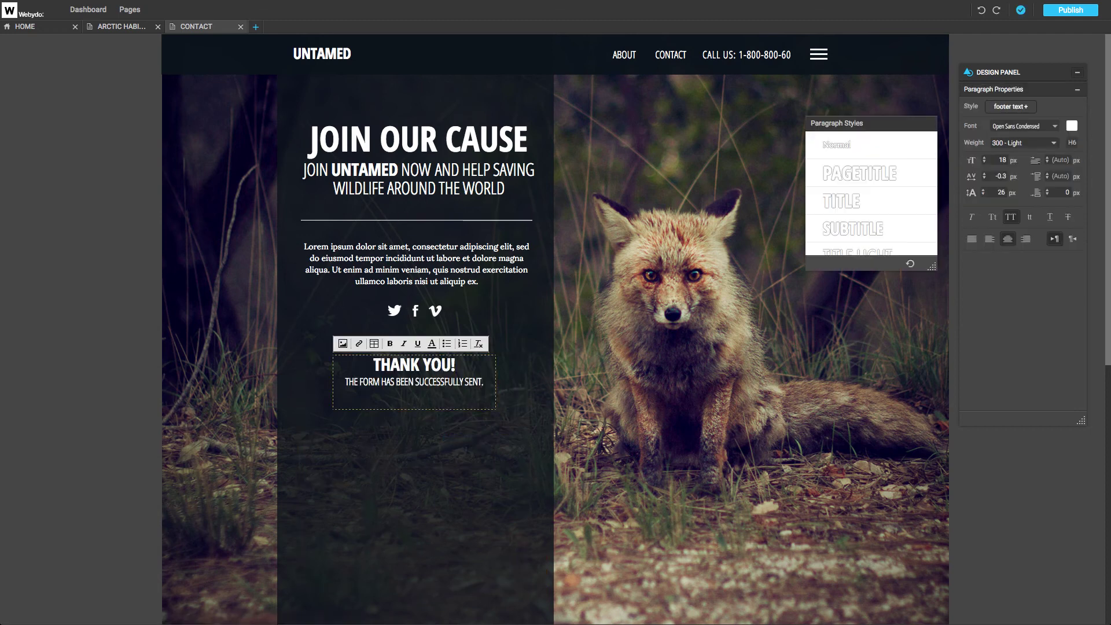
key(BackSpace)
key(BackSpace)
key(BackSpace)
key(BackSpace)
key(BackSpace)
key(BackSpace)
key(BackSpace)
key(BackSpace)
key(BackSpace)
key(BackSpace)
key(BackSpace)
key(BackSpace)
key(BackSpace)
key(BackSpace)
key(BackSpace)
key(BackSpace)
key(BackSpace)
key(BackSpace)
text(SUBMITTED.)
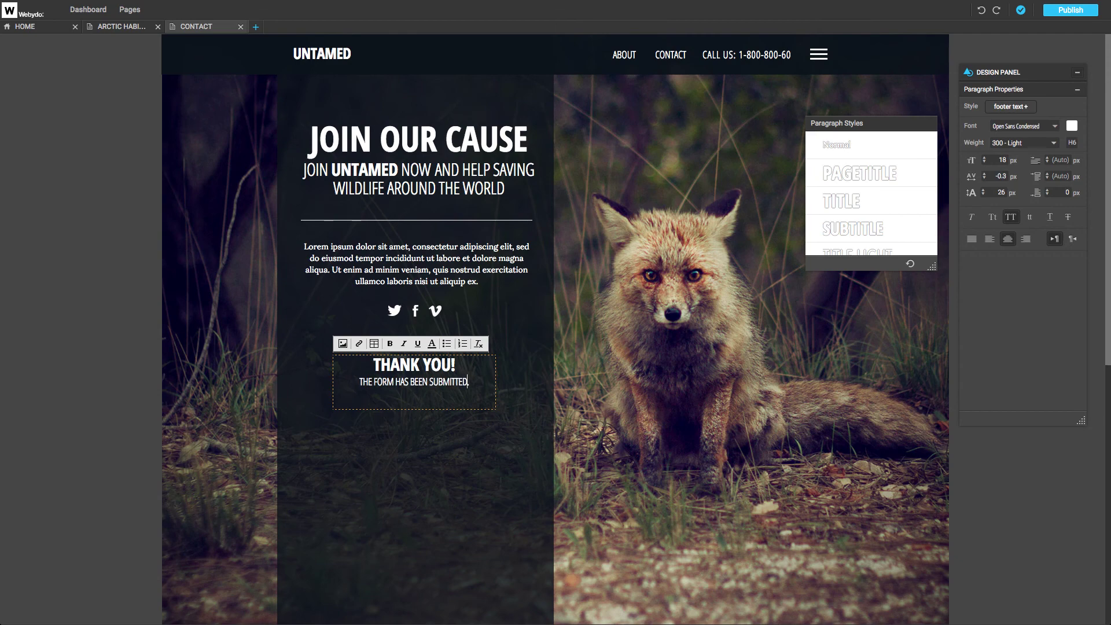
click(515, 394)
click(995, 231)
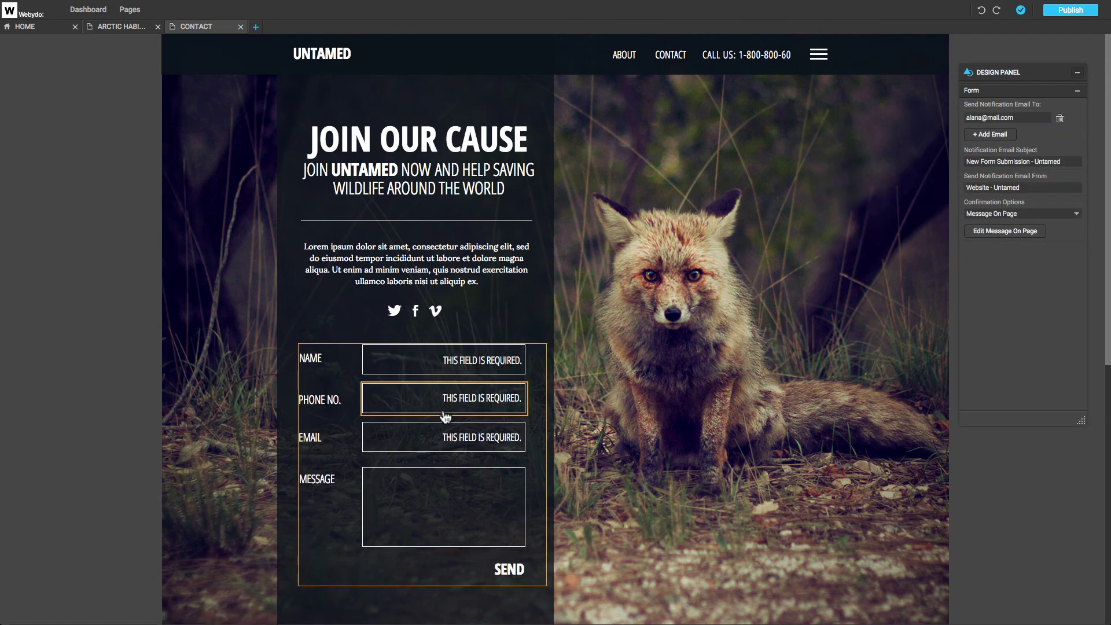
Make the PHONE NO. field optional by unticking Required Field.
double_click(312, 358)
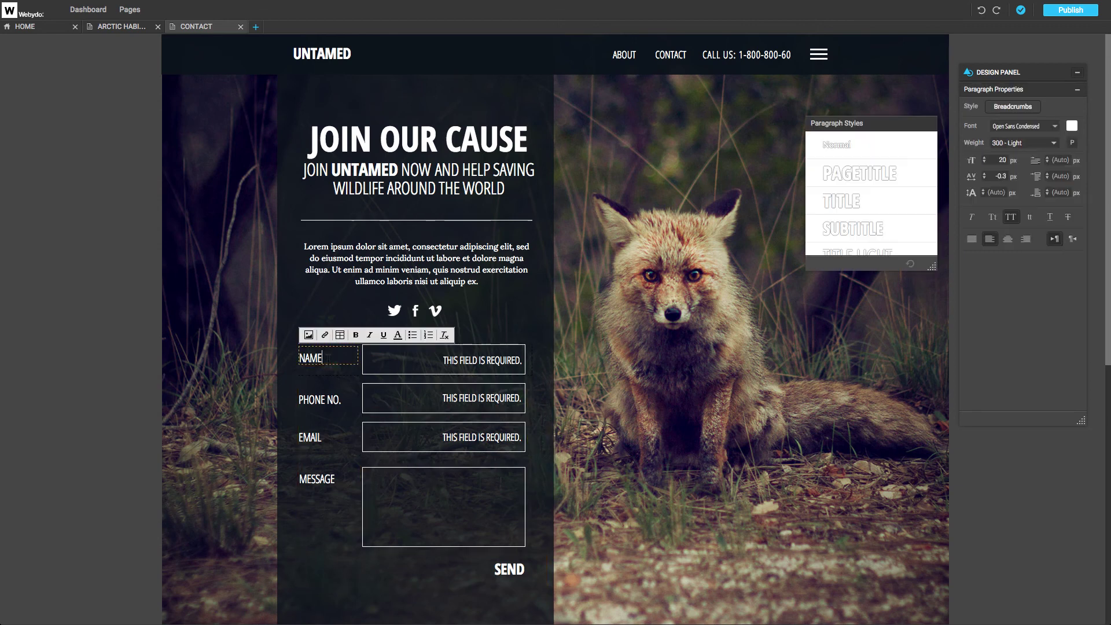
click(386, 401)
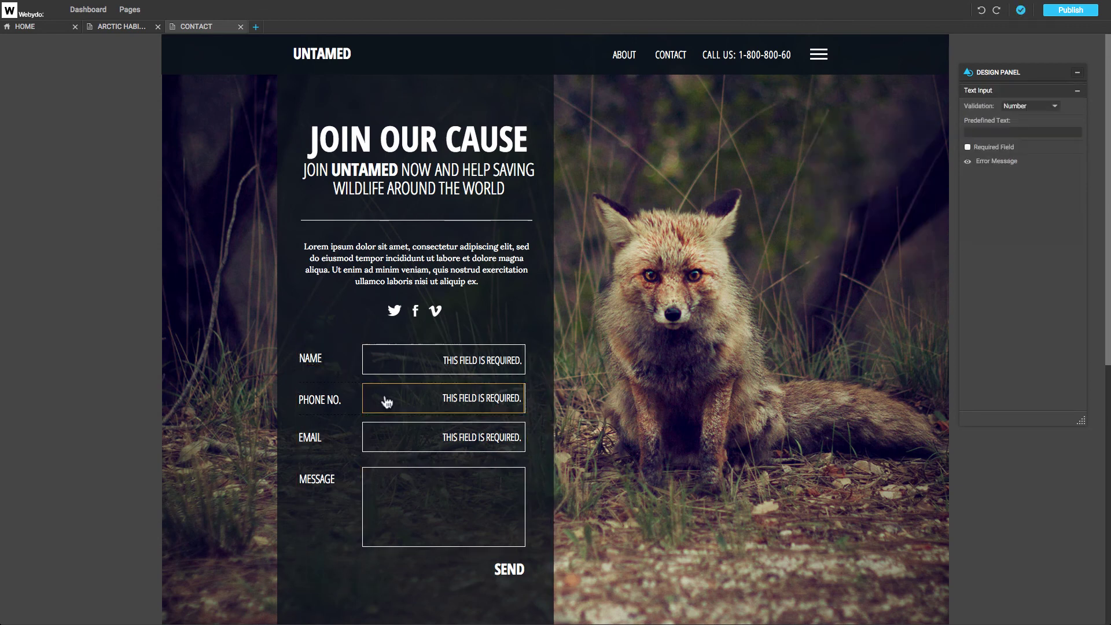
click(967, 147)
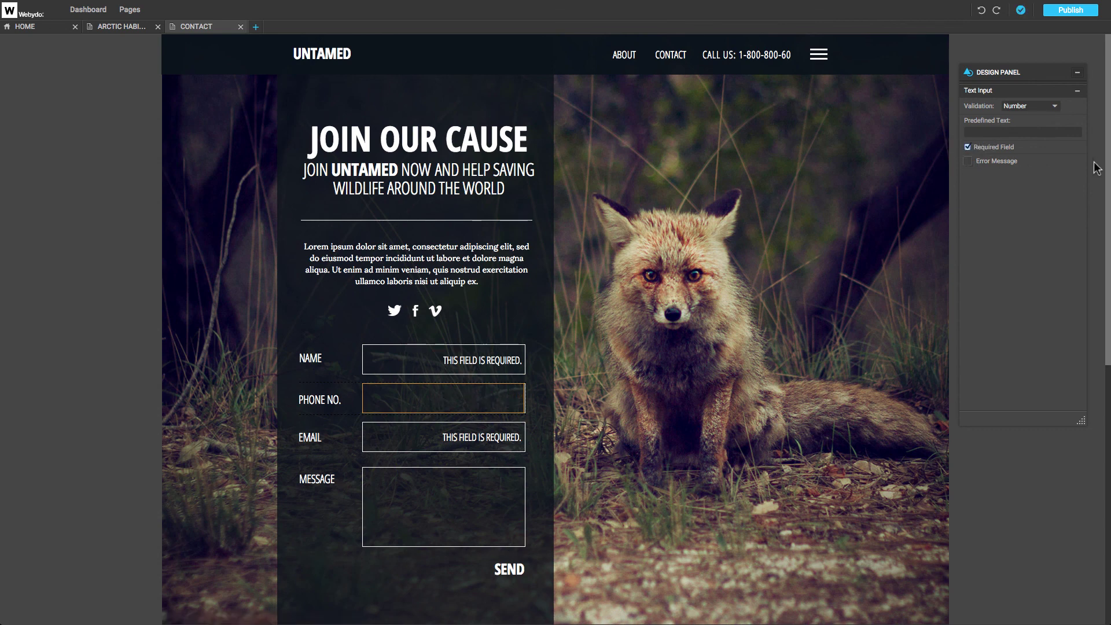
scroll(669, 385, down, 7)
click(512, 376)
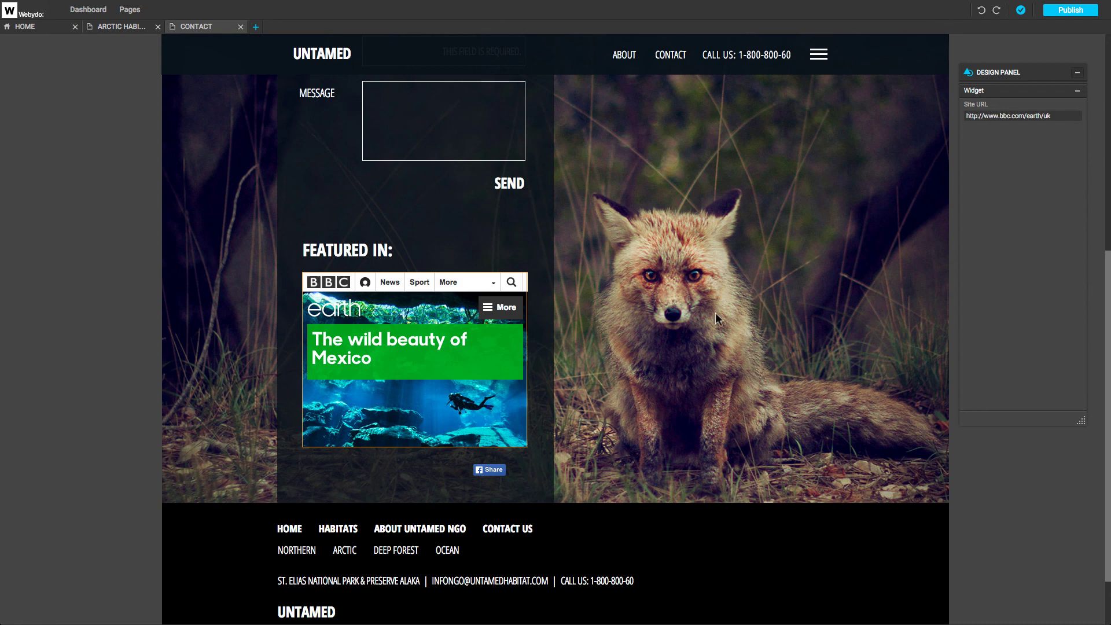
click(1058, 117)
key(BackSpace)
key(BackSpace)
key(BackSpace)
key(BackSpace)
key(BackSpace)
key(BackSpace)
key(BackSpace)
key(BackSpace)
key(BackSpace)
key(BackSpace)
key(BackSpace)
key(BackSpace)
key(BackSpace)
key(BackSpace)
key(BackSpace)
key(BackSpace)
key(BackSpace)
key(BackSpace)
key(BackSpace)
key(BackSpace)
text(www.)
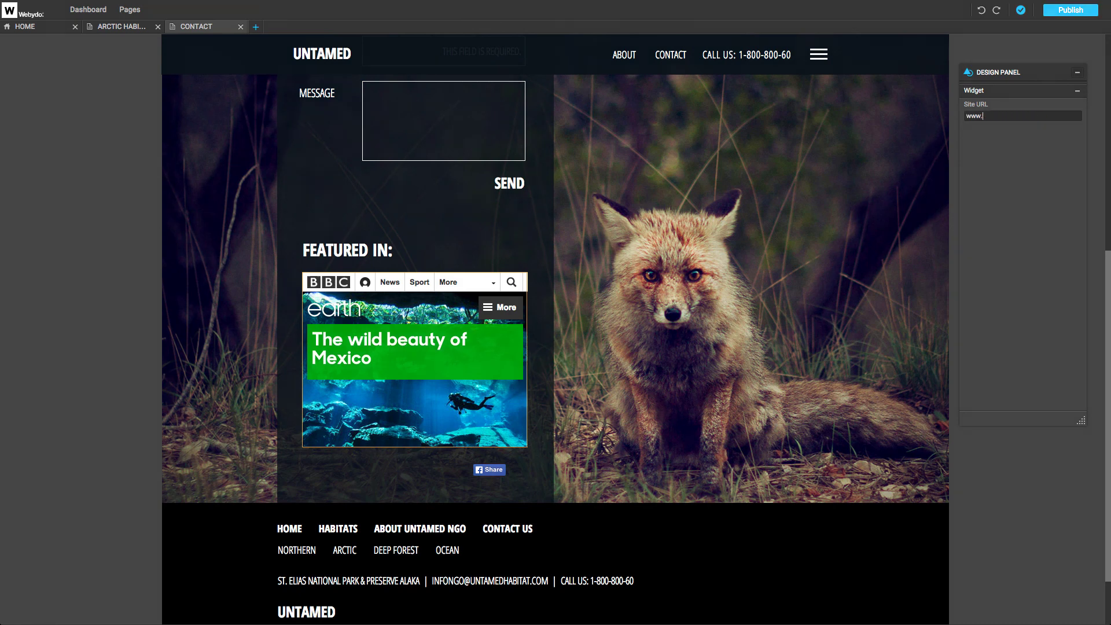
text(nationalgeographic.com)
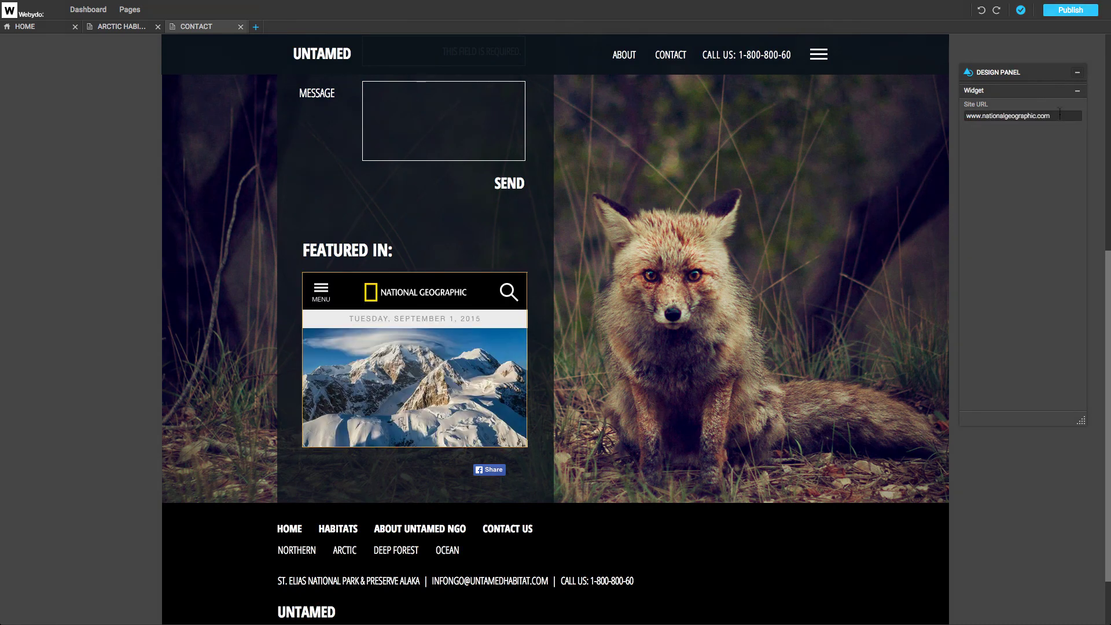
Replace the Facebook Share widget's code with fb-like Like and Share code and update it.
click(501, 475)
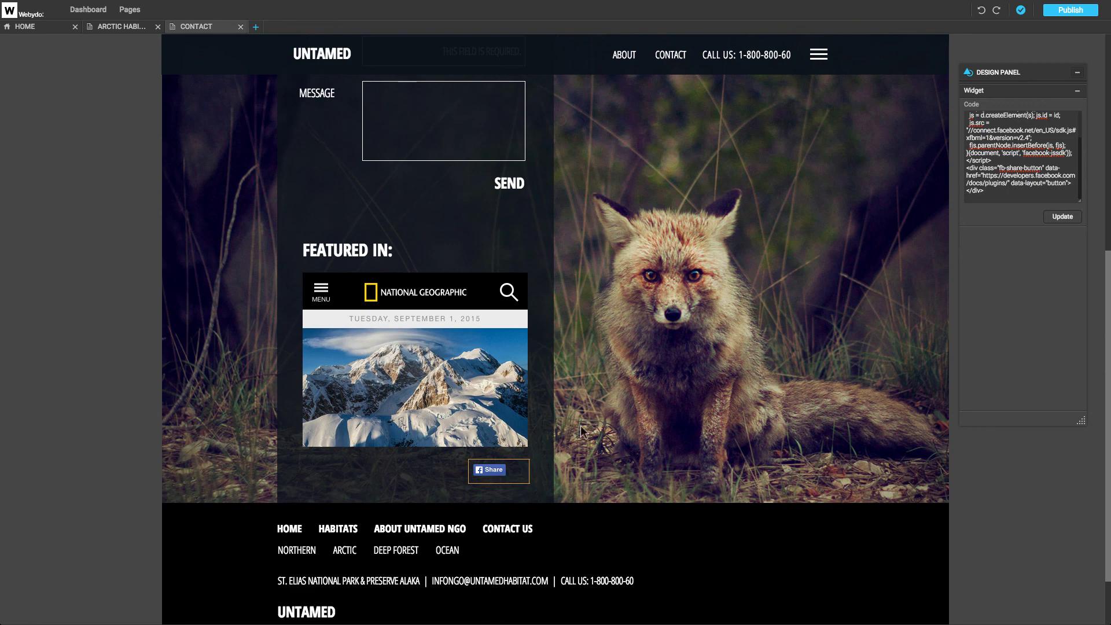
click(1005, 194)
key(ctrl+a)
key(BackSpace)
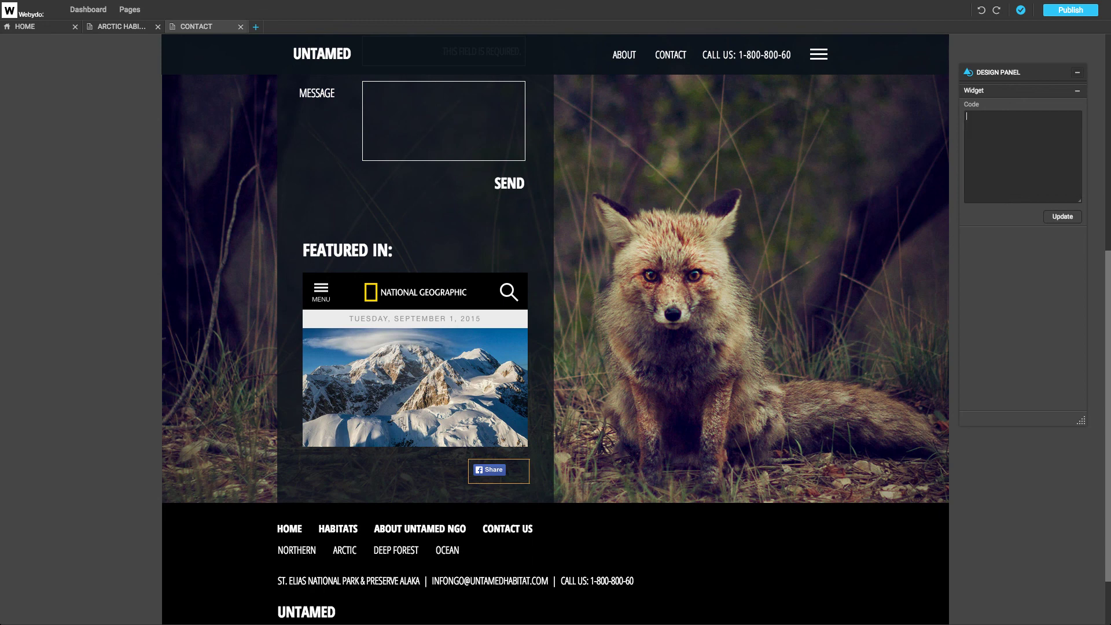
key(ctrl+v)
click(1060, 217)
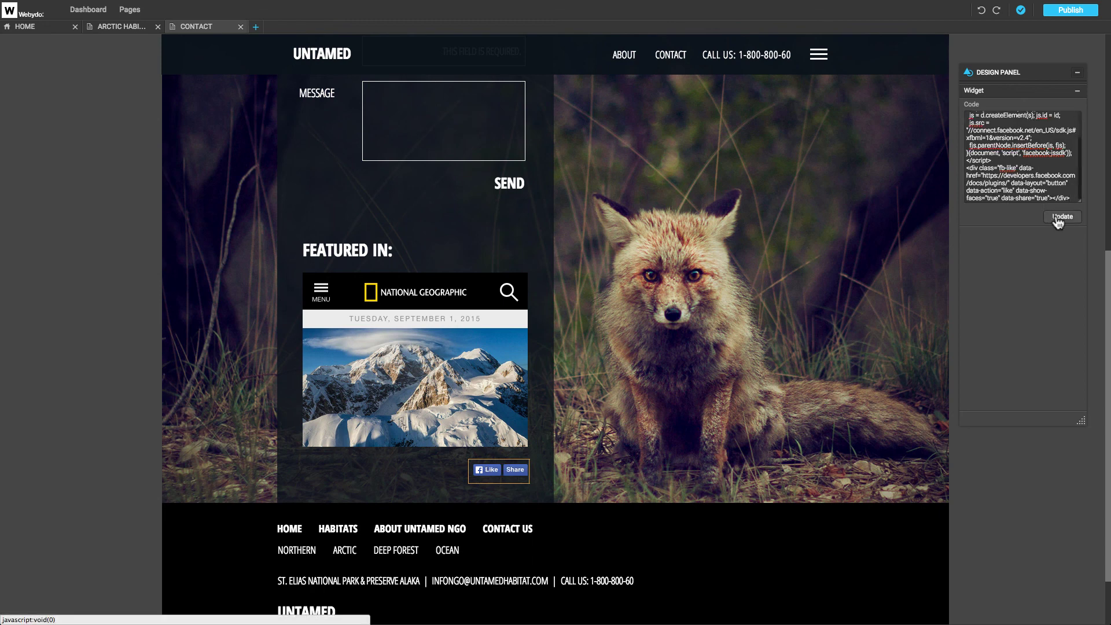
Publish the site and scroll through the live home page.
click(1070, 10)
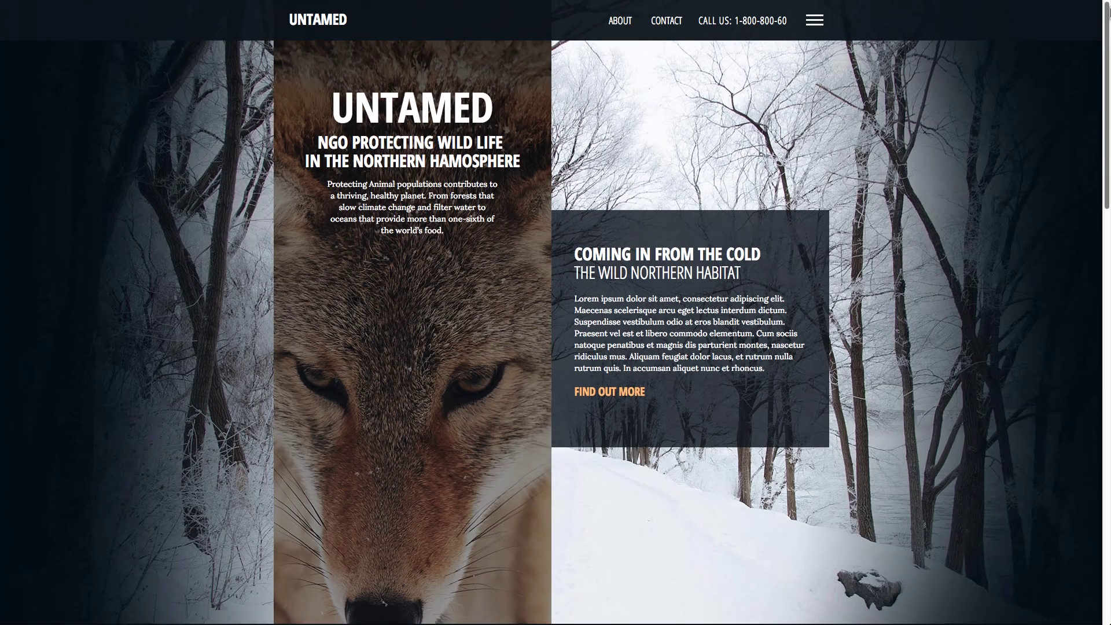
scroll(1108, 15, down, 10)
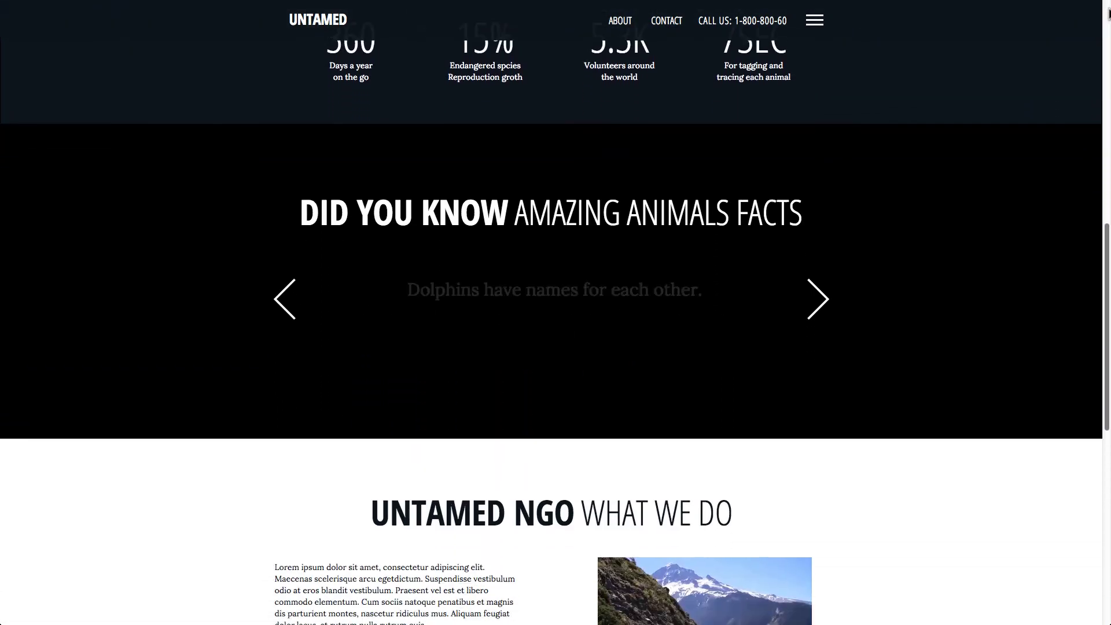
scroll(1108, 15, down, 9)
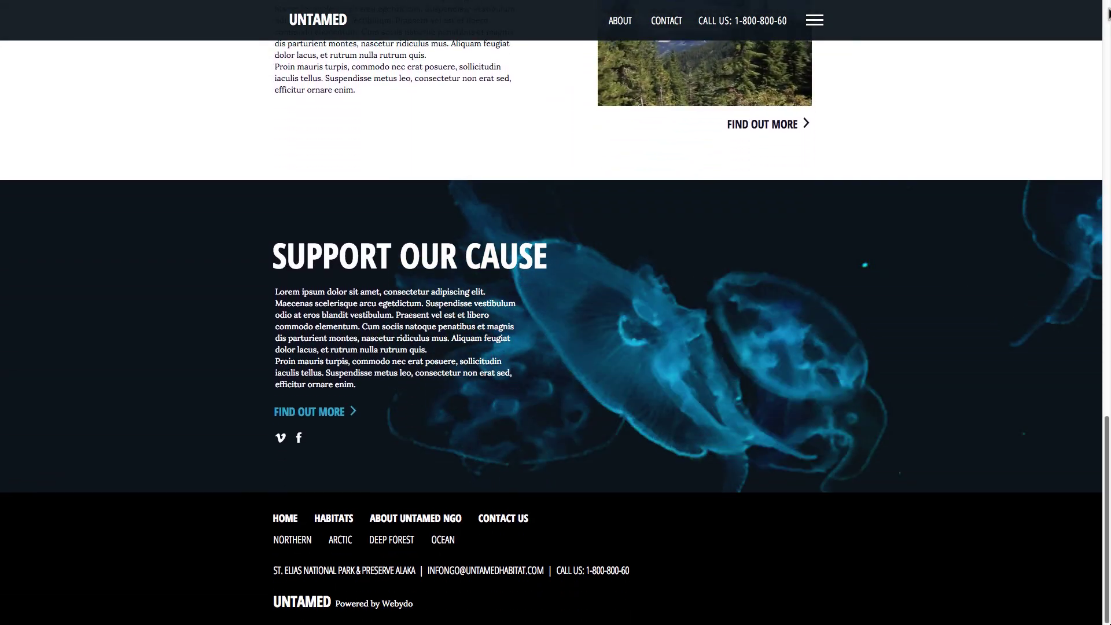
Open Arctic Habitat from the live site's menu and scroll down to the expedition map.
click(814, 21)
click(763, 87)
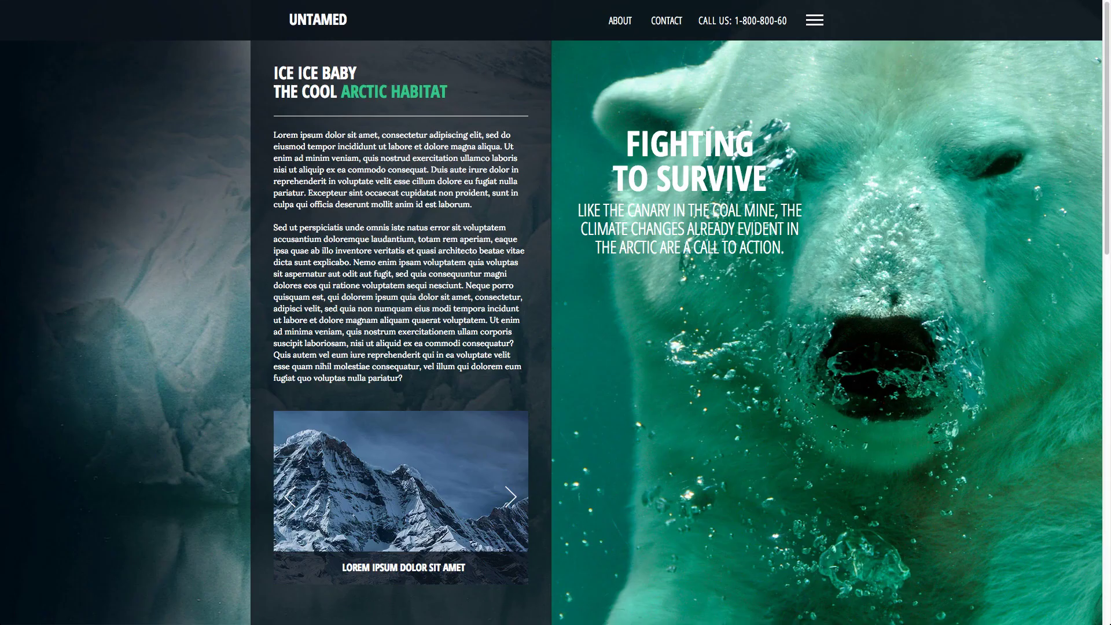
scroll(401, 333, down, 5)
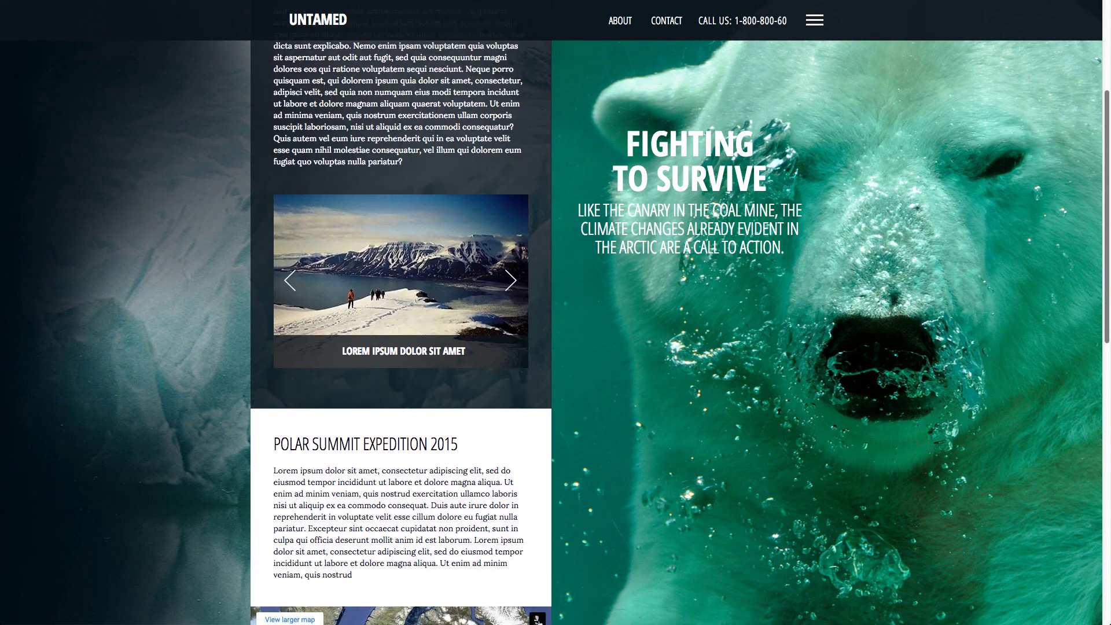
scroll(401, 333, down, 6)
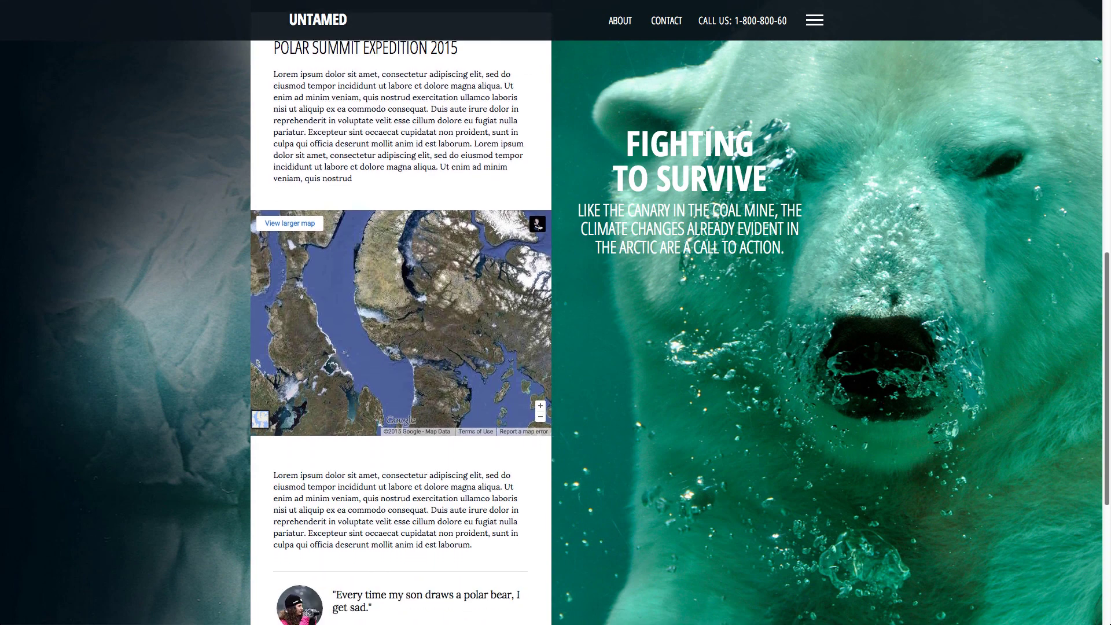